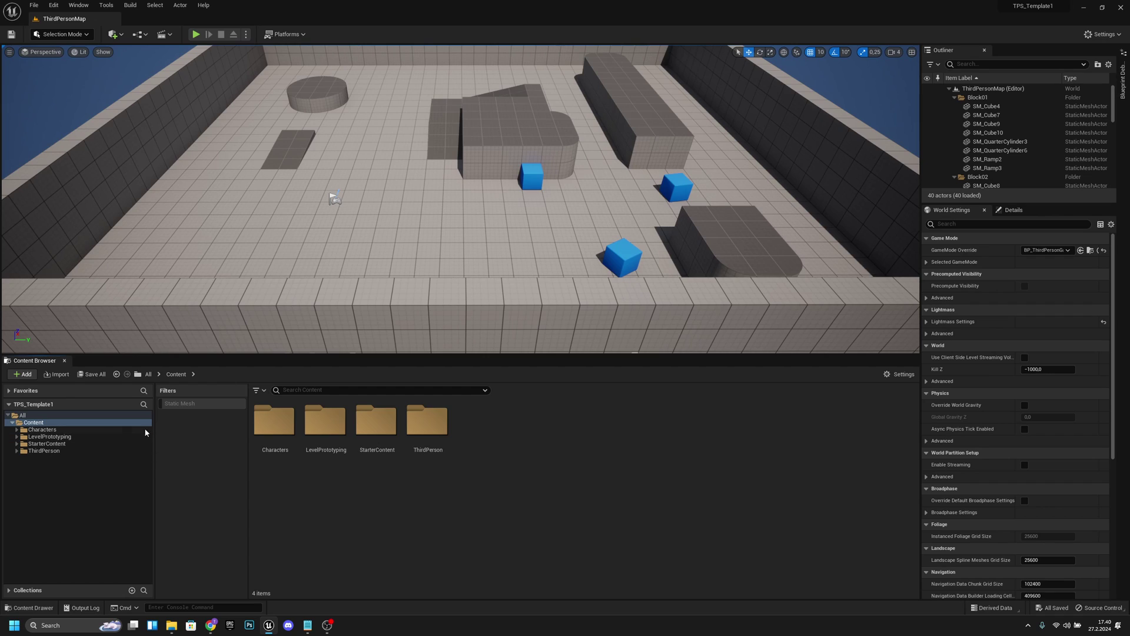
Open the Animations folder of the Mannequins under the Characters content
{"action": "double_click", "coordinate": [283, 432]}
{"action": "double_click", "coordinate": [324, 451]}
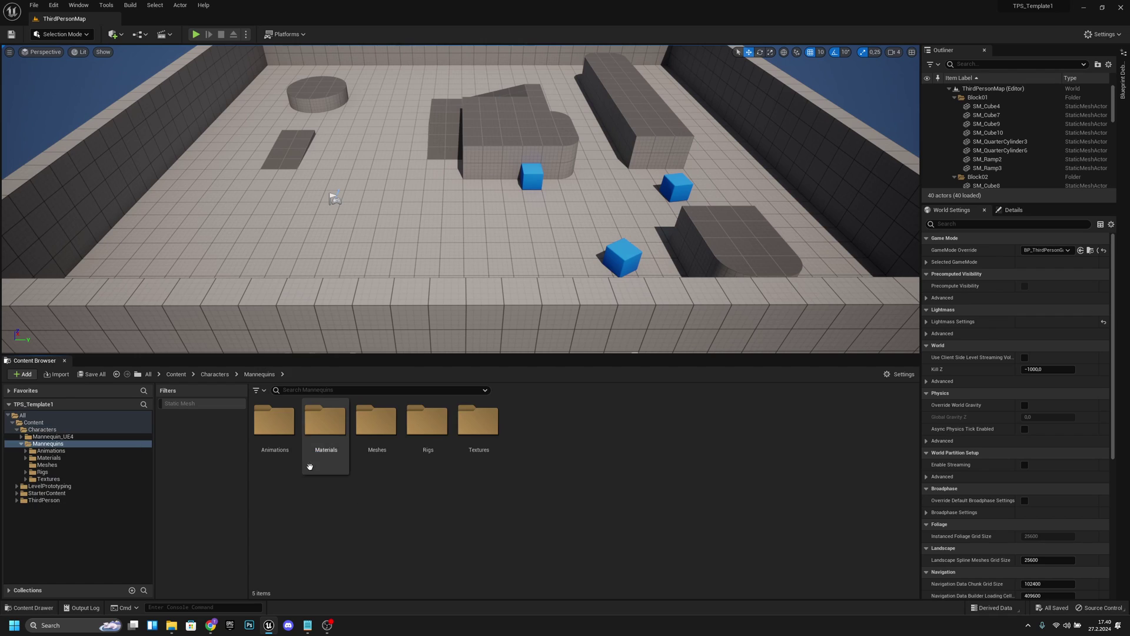
{"action": "double_click", "coordinate": [274, 427]}
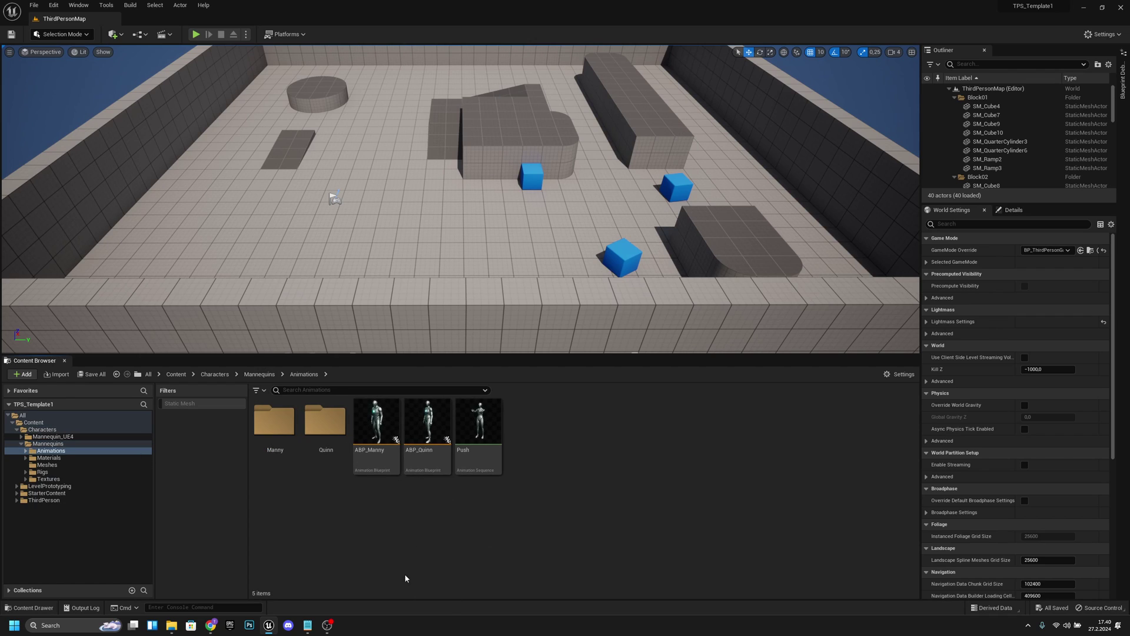
{"action": "left_click", "coordinate": [393, 424]}
{"action": "mouse_move", "coordinate": [393, 425]}
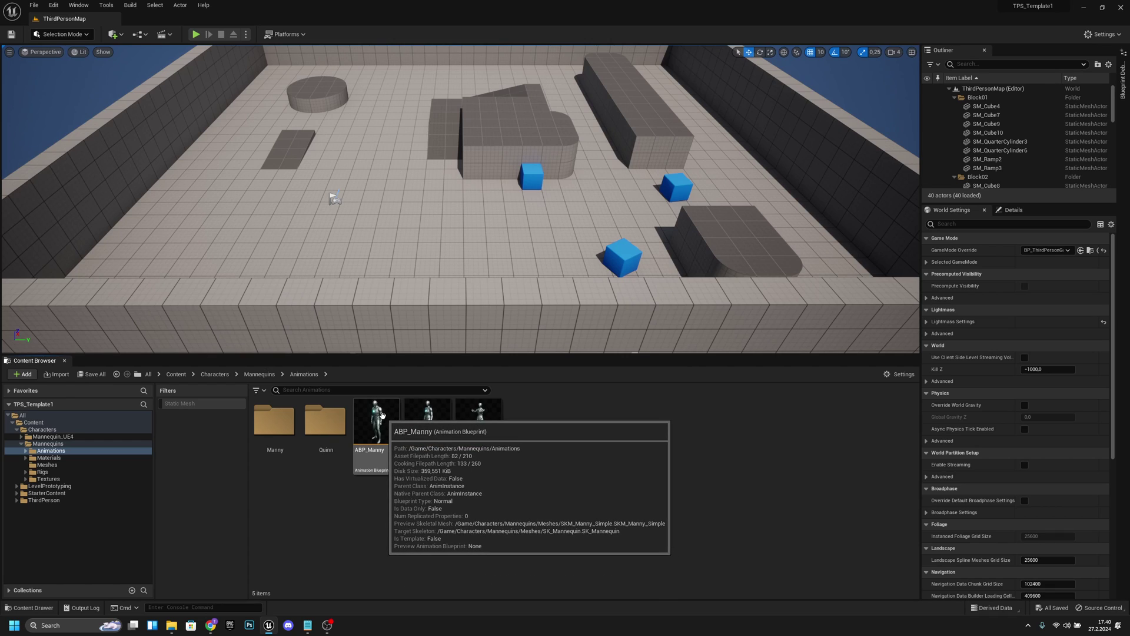
Open the Push animation sequence, preview its playback from the side, and close it
{"action": "left_click", "coordinate": [494, 431]}
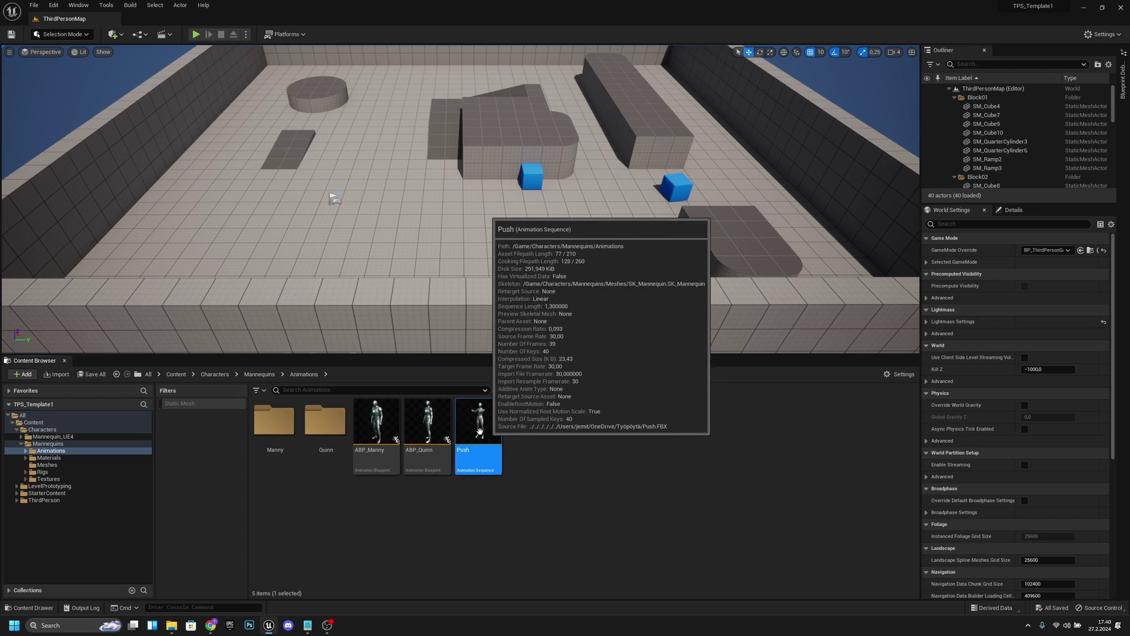
{"action": "double_click", "coordinate": [489, 424]}
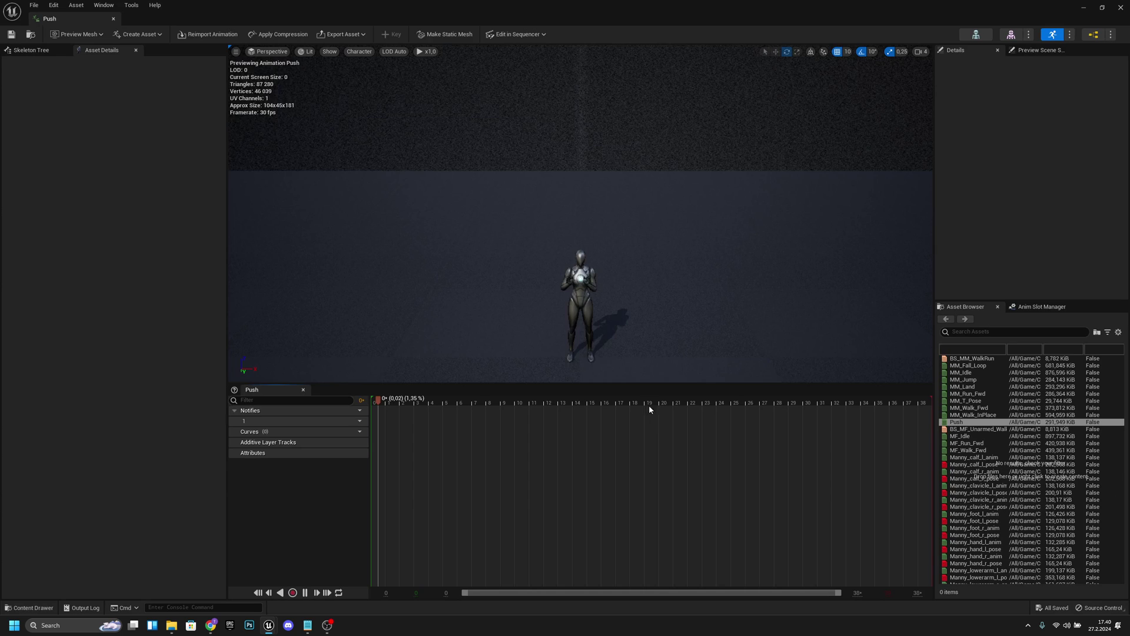
{"action": "left_click_drag", "start_coordinate": [648, 405], "coordinate": [385, 402]}
{"action": "right_click_drag", "start_coordinate": [415, 353], "coordinate": [471, 336]}
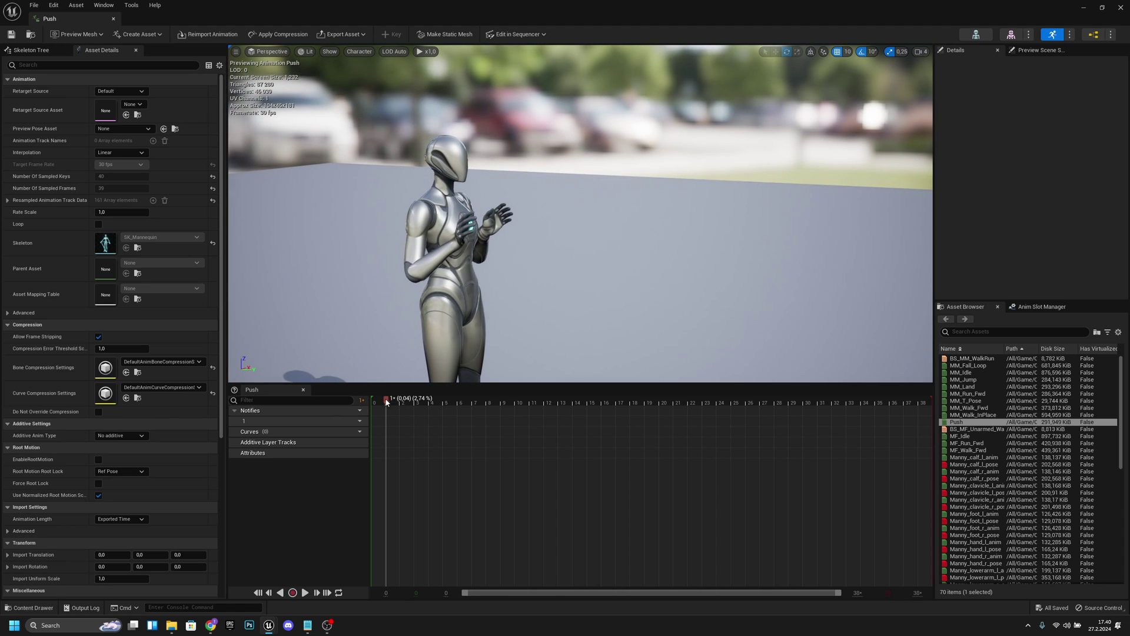
{"action": "key", "text": "space"}
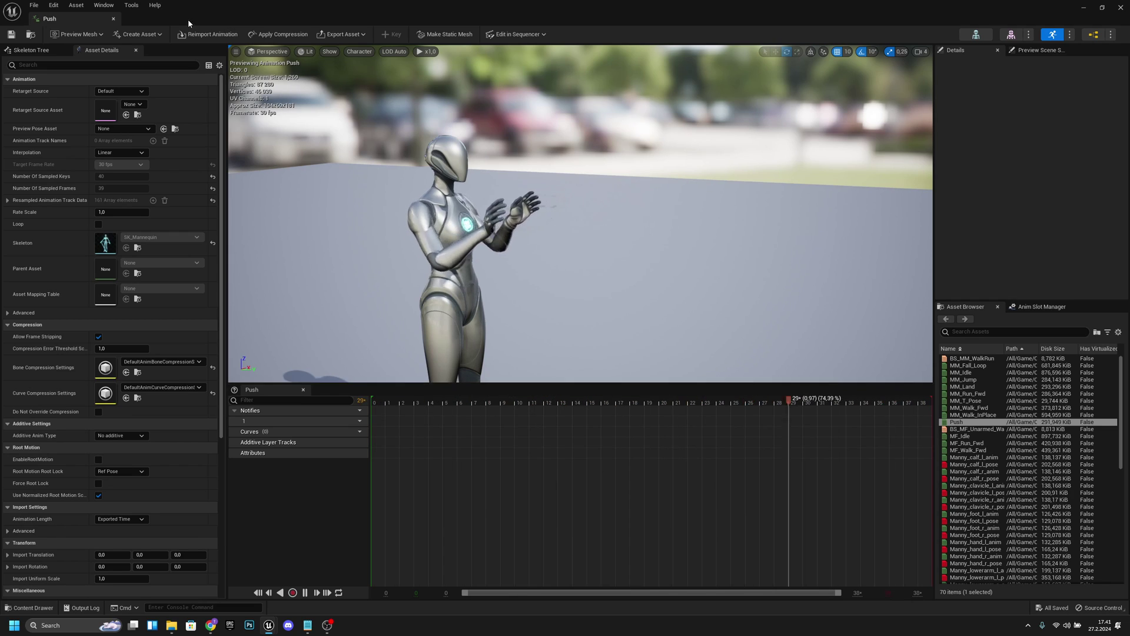
{"action": "left_click", "coordinate": [114, 19]}
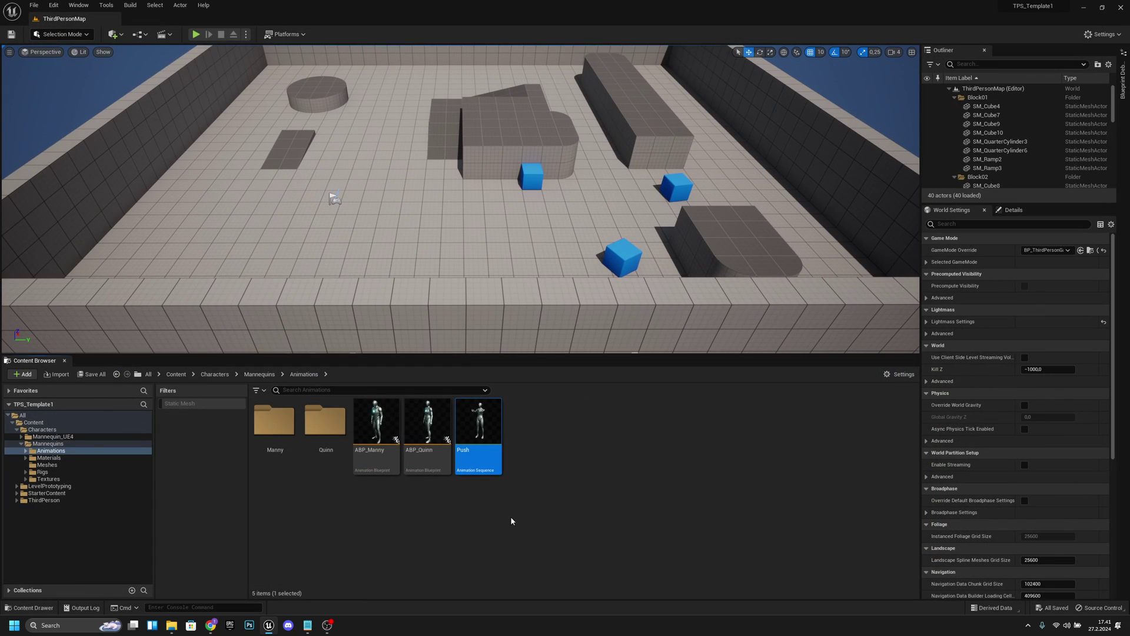
Create an AnimMontage from the Push animation sequence and open the new montage
{"action": "right_click", "coordinate": [480, 423]}
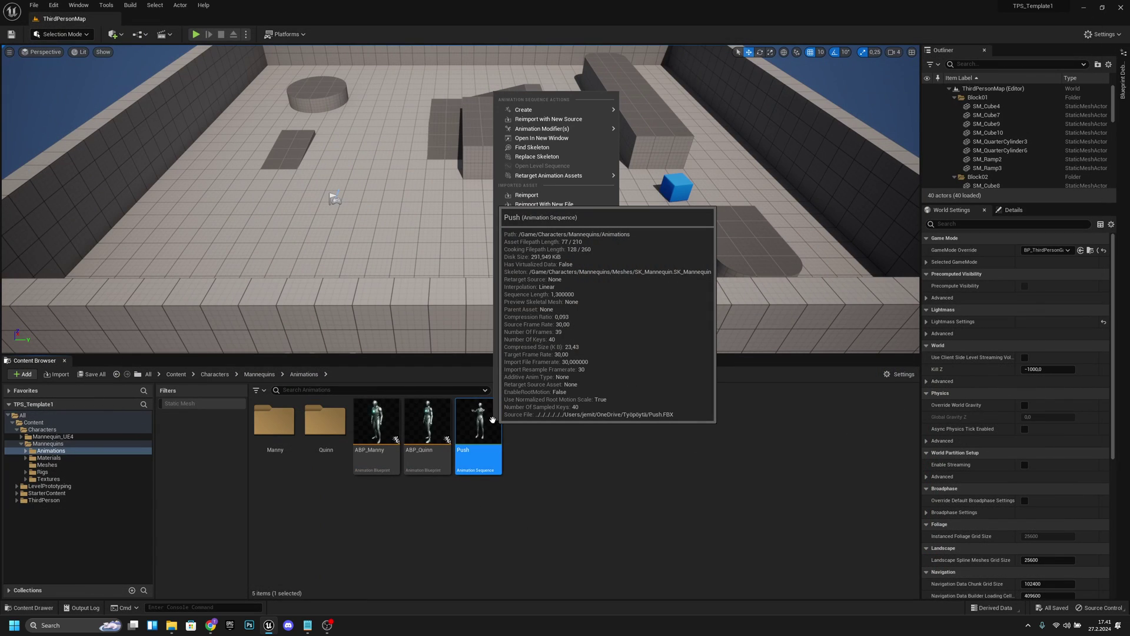
{"action": "left_click", "coordinate": [536, 477]}
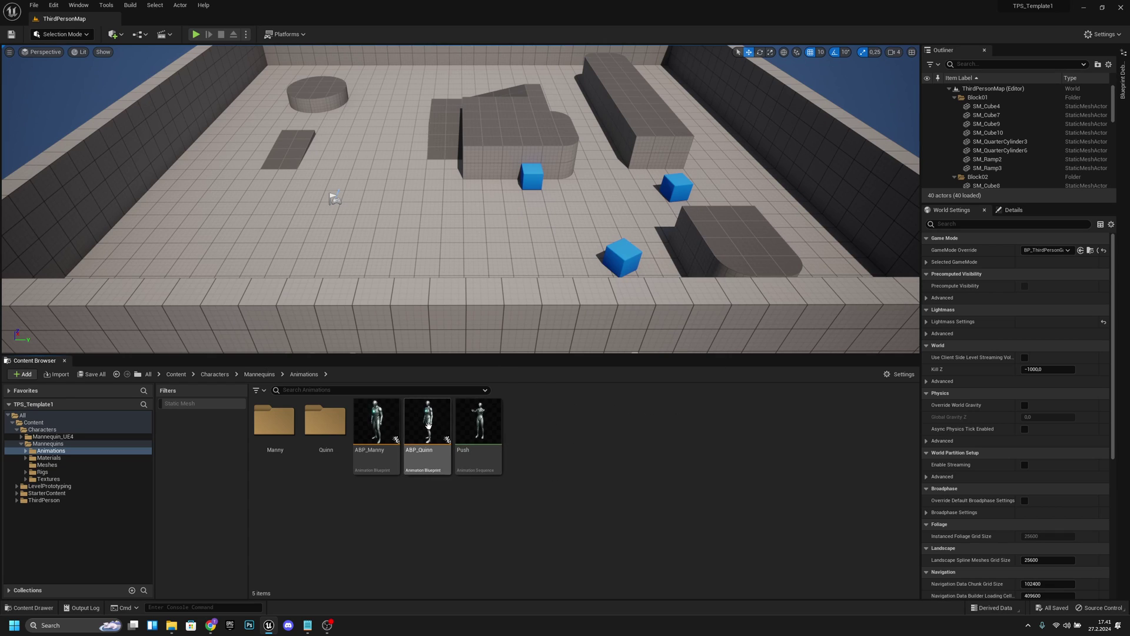
{"action": "right_click", "coordinate": [478, 440]}
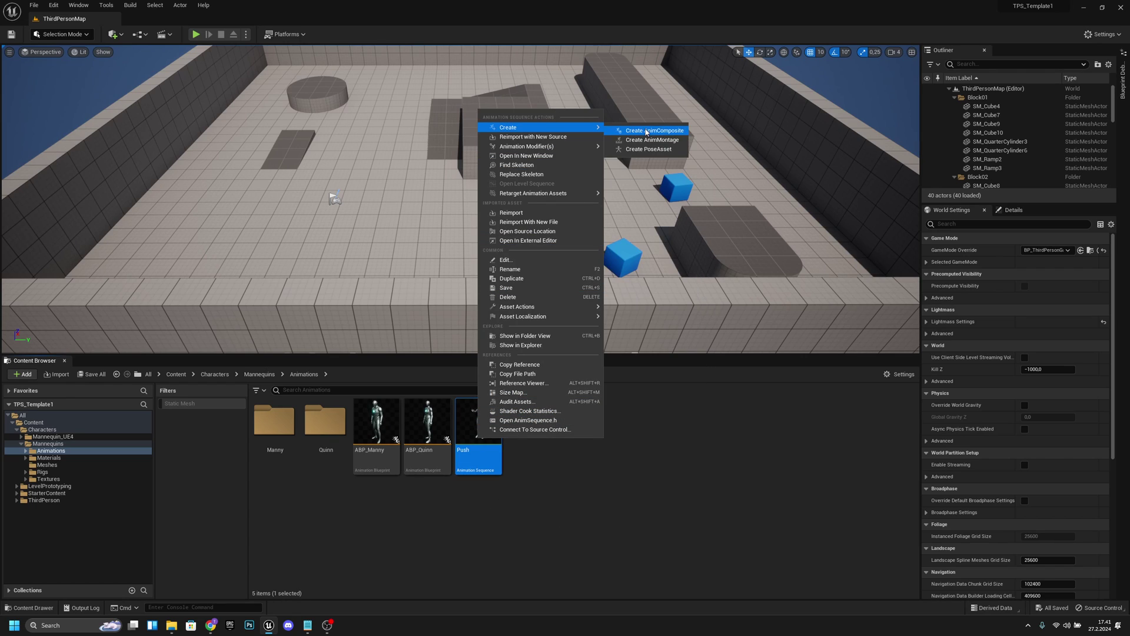
{"action": "left_click", "coordinate": [648, 140]}
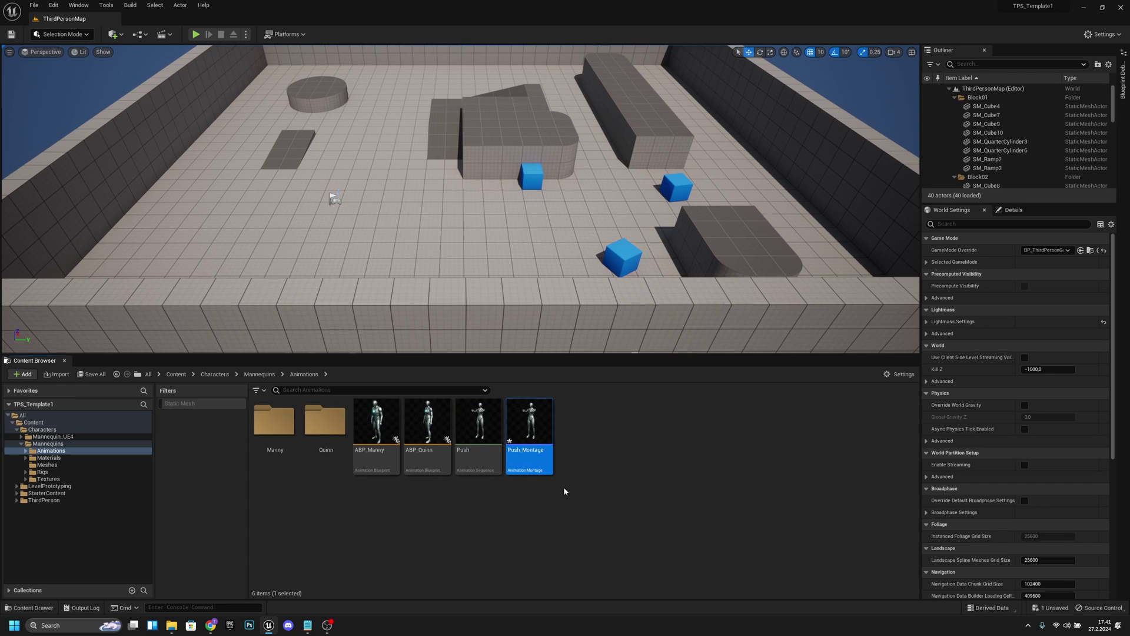
{"action": "double_click", "coordinate": [530, 426]}
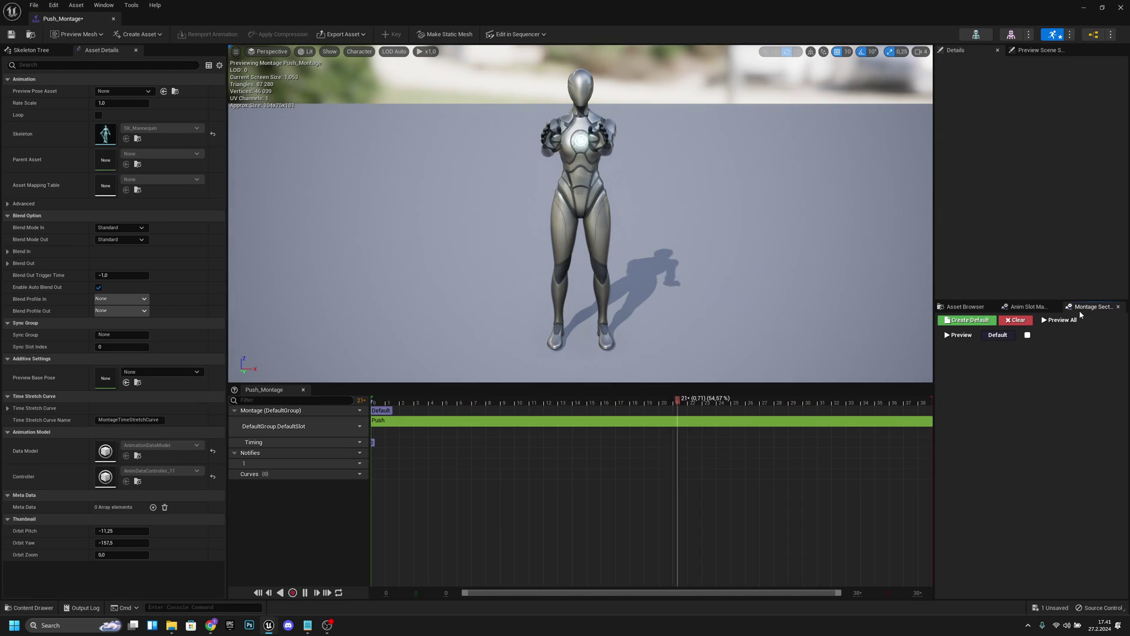
Assign the montage's slot track to DefaultGroup.UpperBody
{"action": "left_click", "coordinate": [1025, 306]}
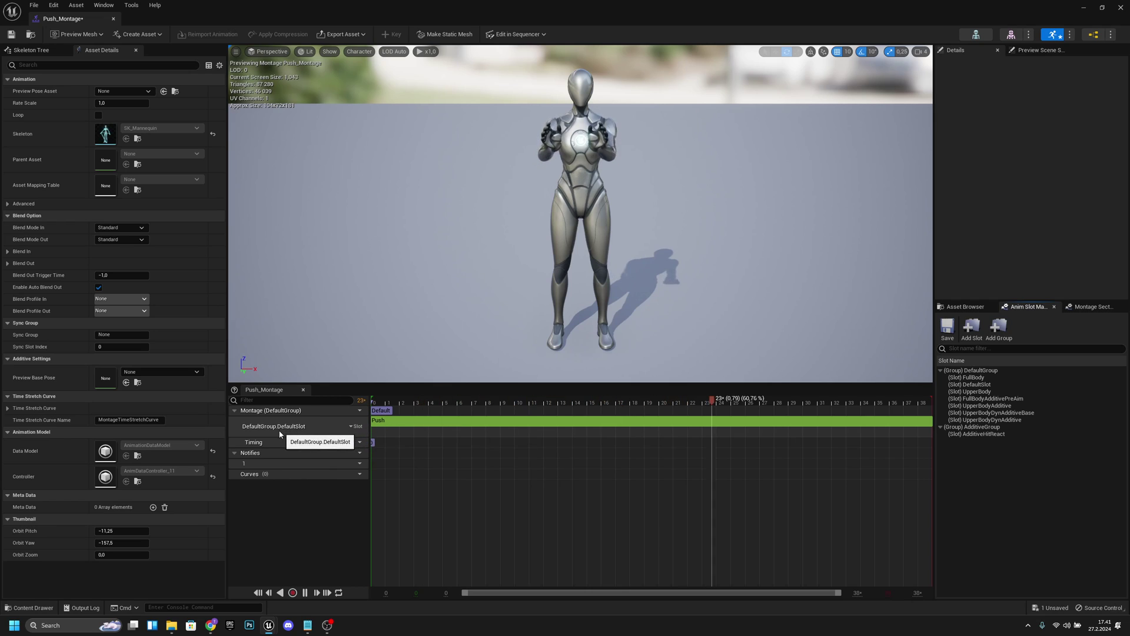
{"action": "left_click", "coordinate": [351, 427]}
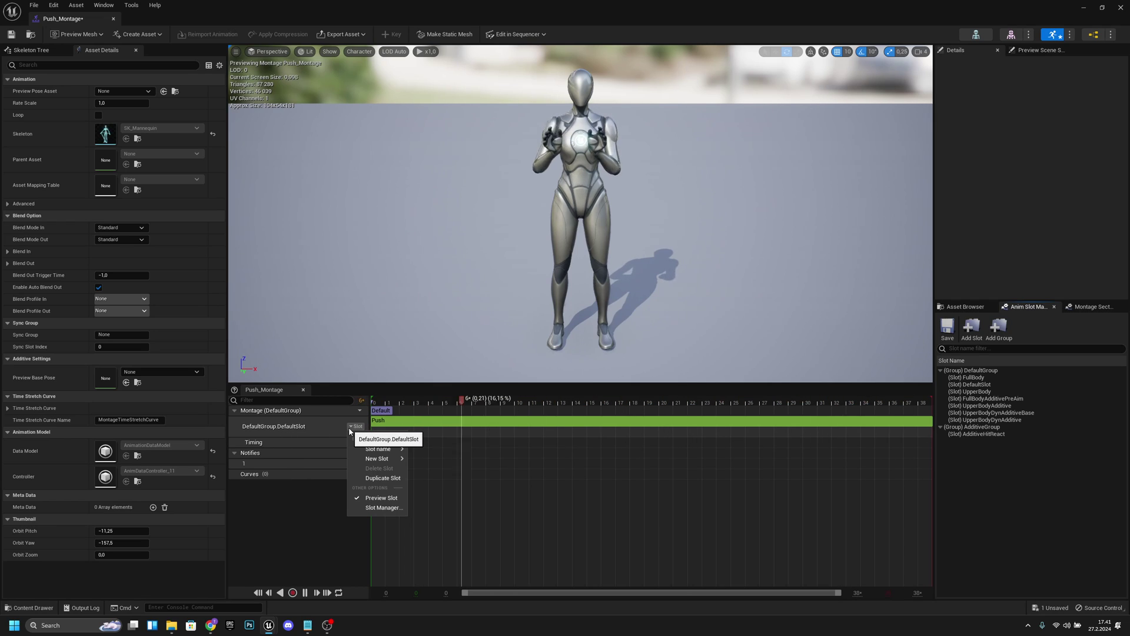
{"action": "mouse_move", "coordinate": [380, 448]}
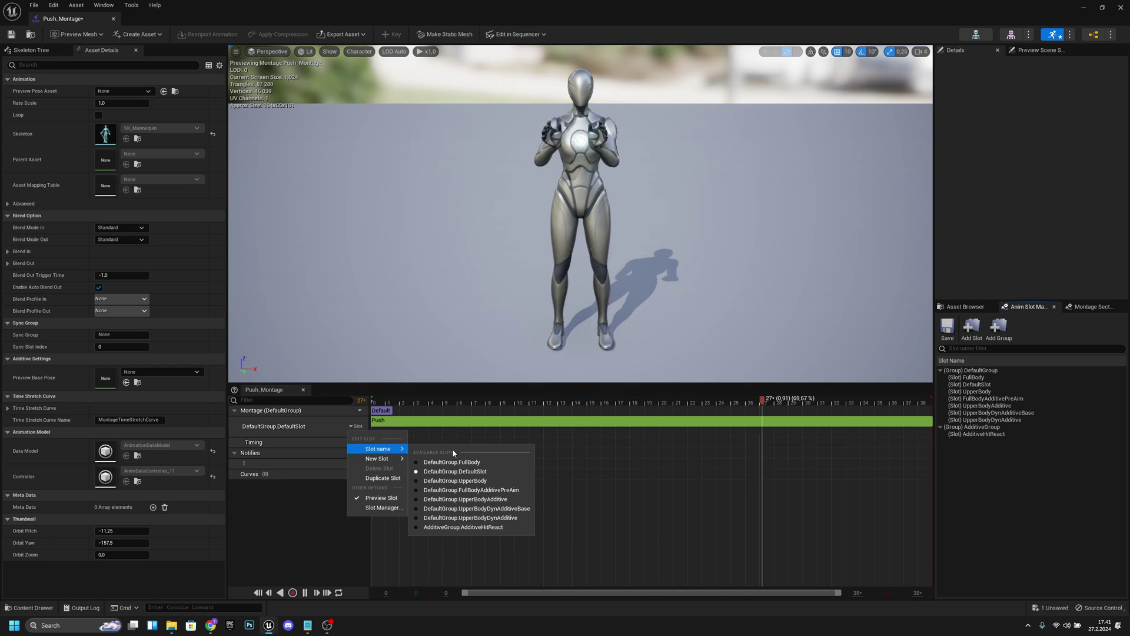
{"action": "left_click", "coordinate": [463, 481]}
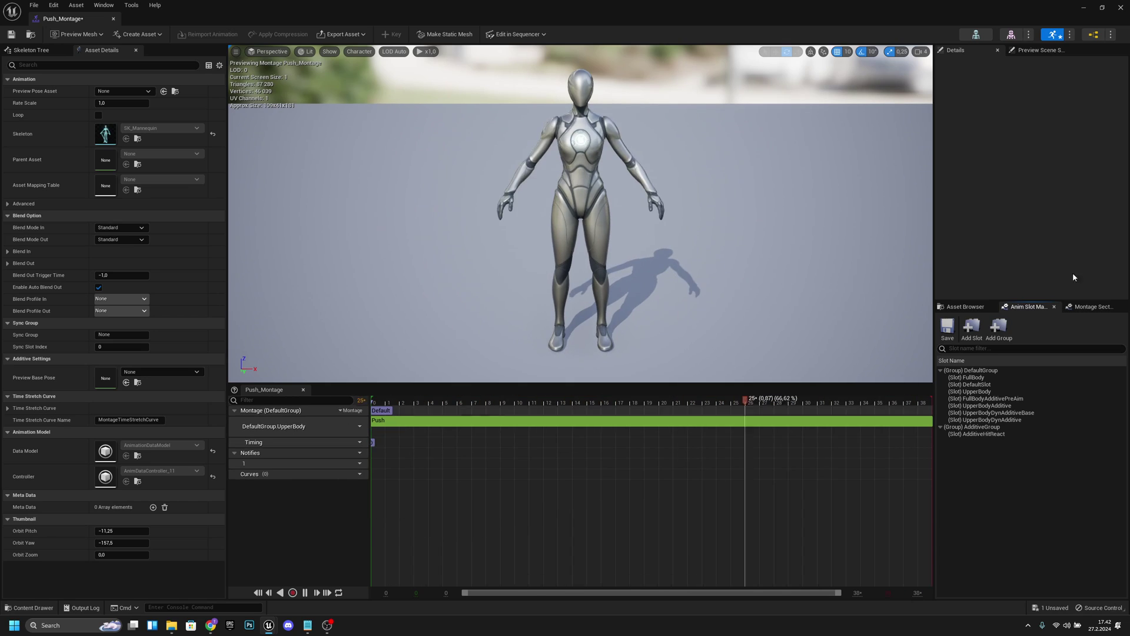
Try to add an animation slot named upperbody to the skeleton's slots
{"action": "left_click", "coordinate": [972, 329]}
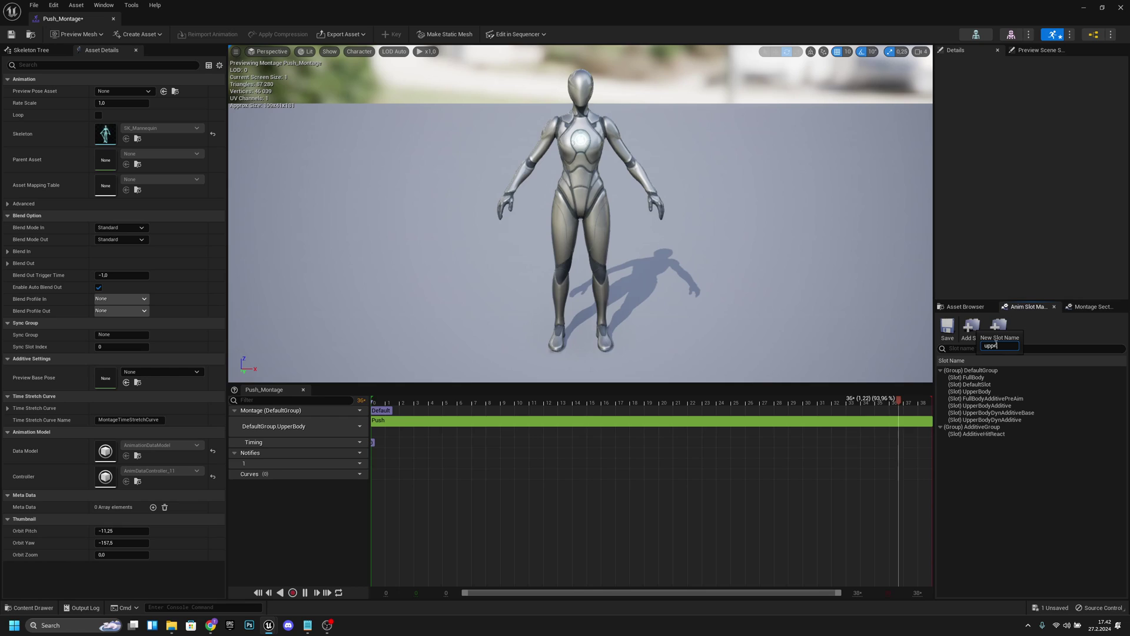
{"action": "type", "text": "upperbody"}
{"action": "key", "text": "Return"}
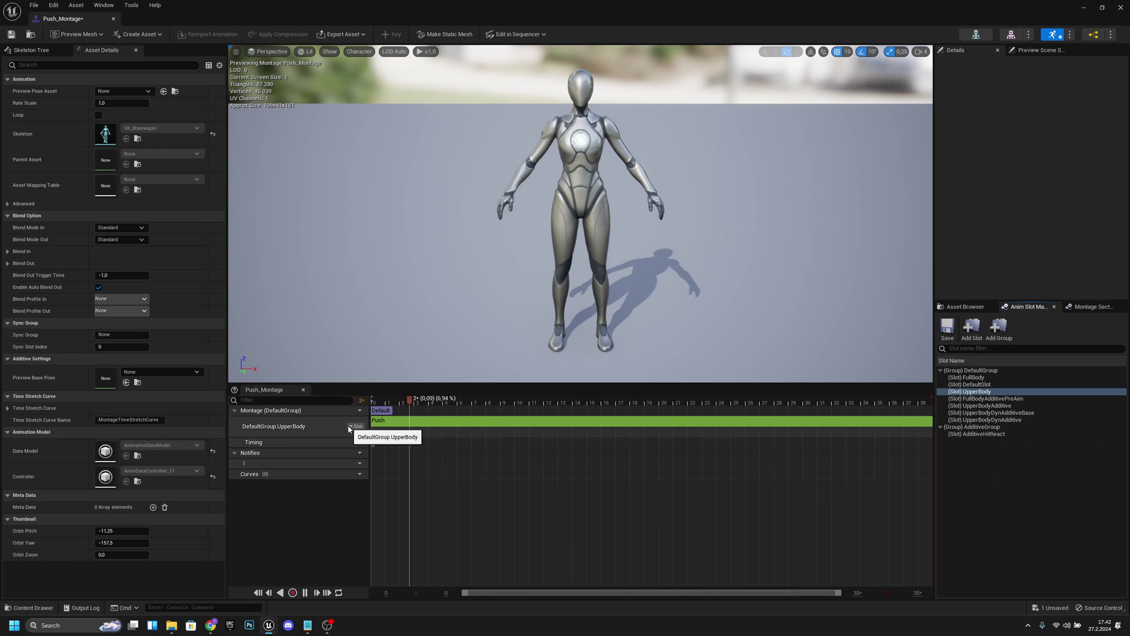
Check the Push segment and its upper-body motion from the side, and save the montage
{"action": "left_click", "coordinate": [411, 420]}
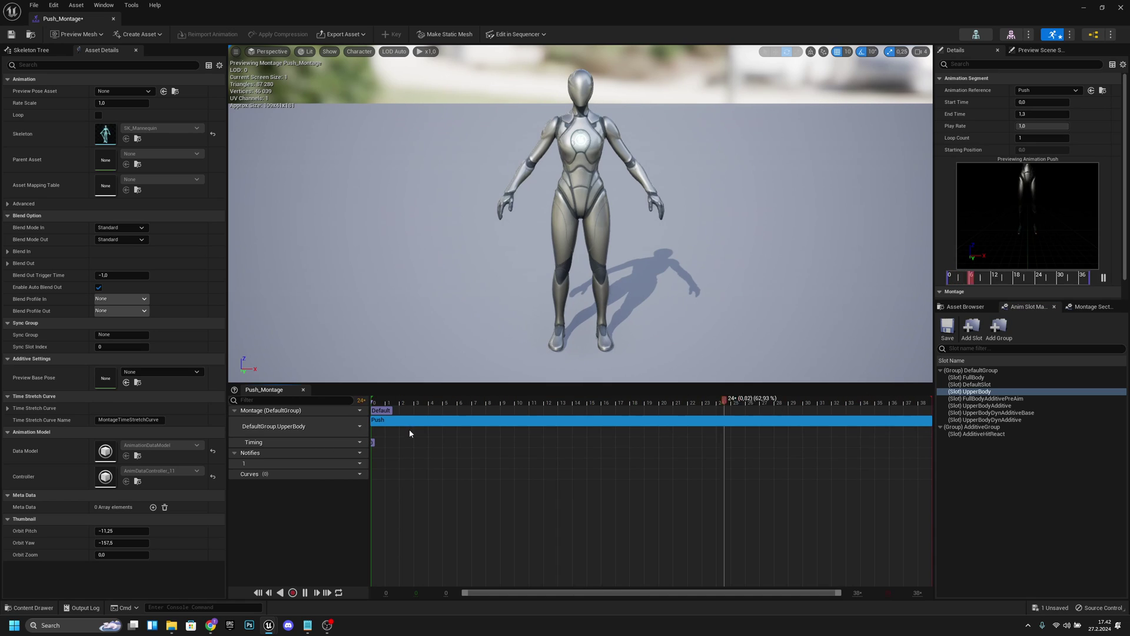
{"action": "left_click", "coordinate": [411, 440]}
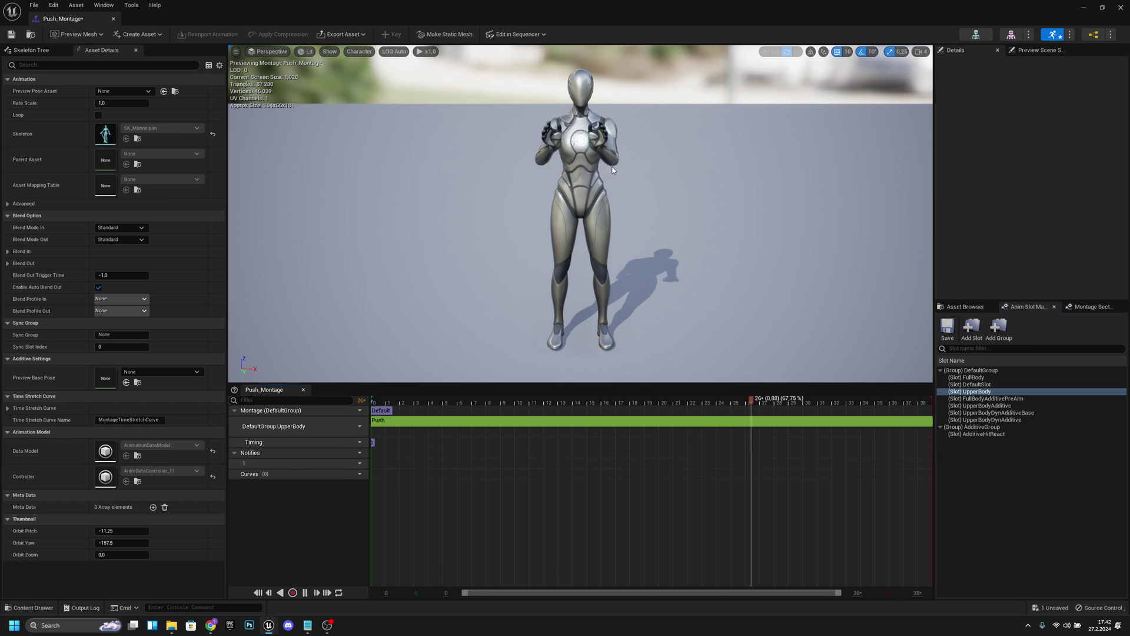
{"action": "left_click_drag", "start_coordinate": [568, 244], "coordinate": [654, 248], "text": "alt"}
{"action": "mouse_move", "coordinate": [621, 219]}
{"action": "right_mouse_down"}
{"action": "mouse_move", "coordinate": [695, 214]}
{"action": "mouse_move", "coordinate": [659, 259]}
{"action": "mouse_move", "coordinate": [621, 219]}
{"action": "right_mouse_up"}
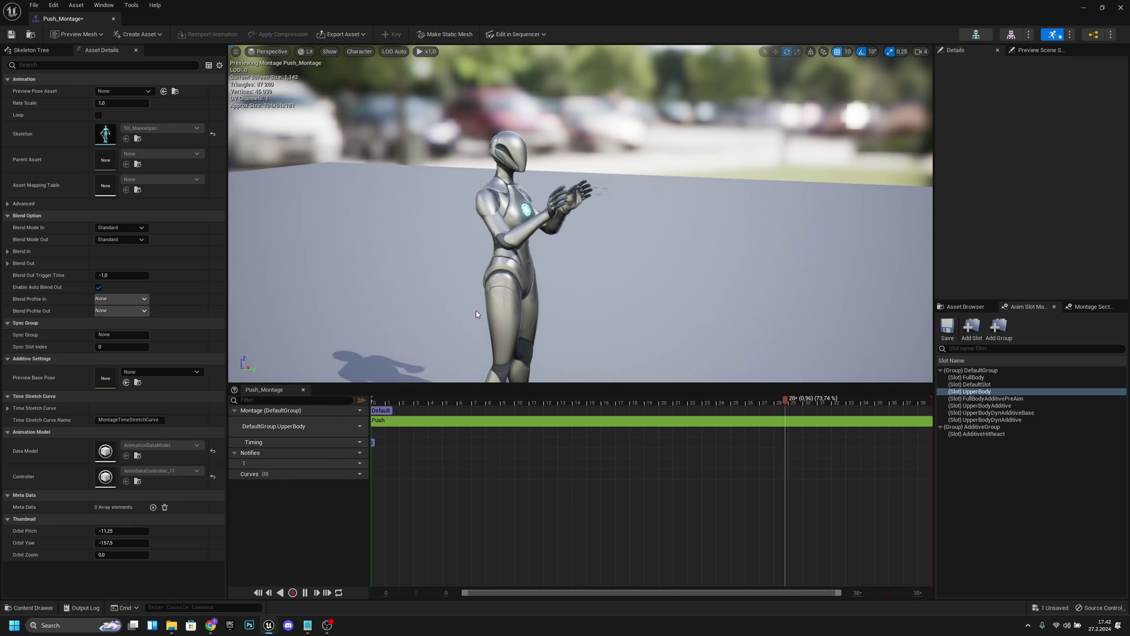
{"action": "left_click", "coordinate": [458, 424]}
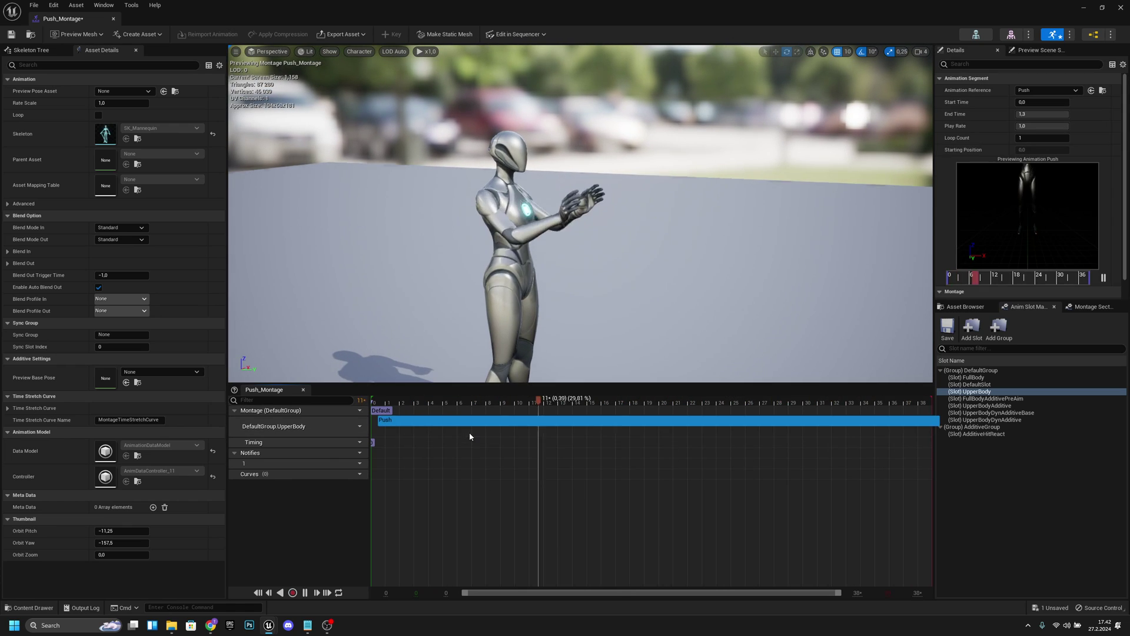
{"action": "left_click", "coordinate": [465, 422]}
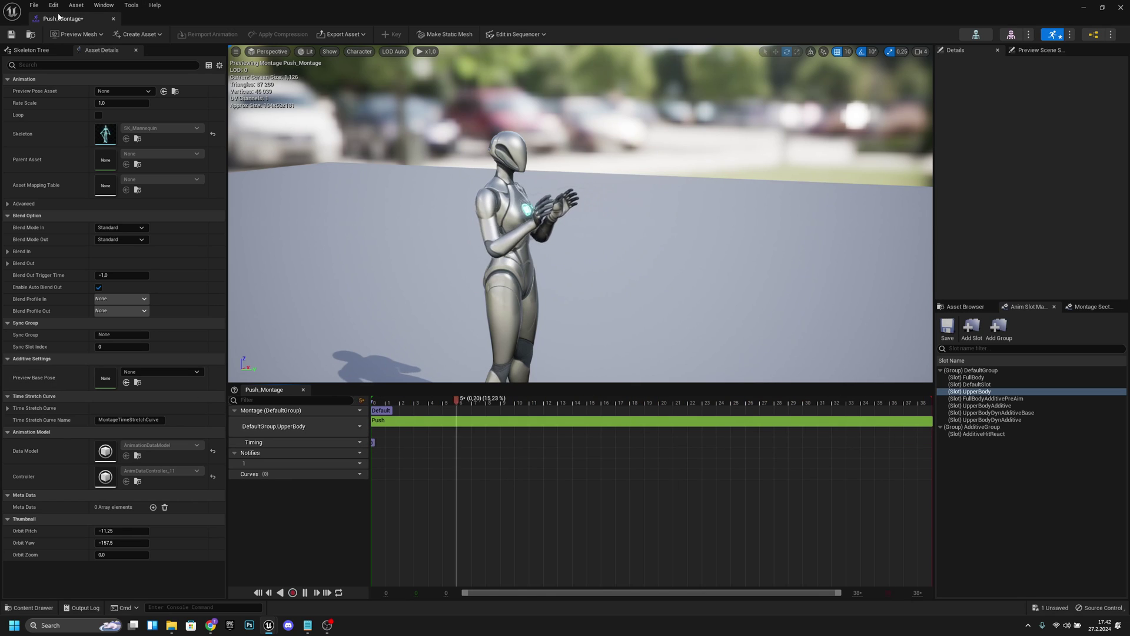
{"action": "left_click", "coordinate": [11, 34]}
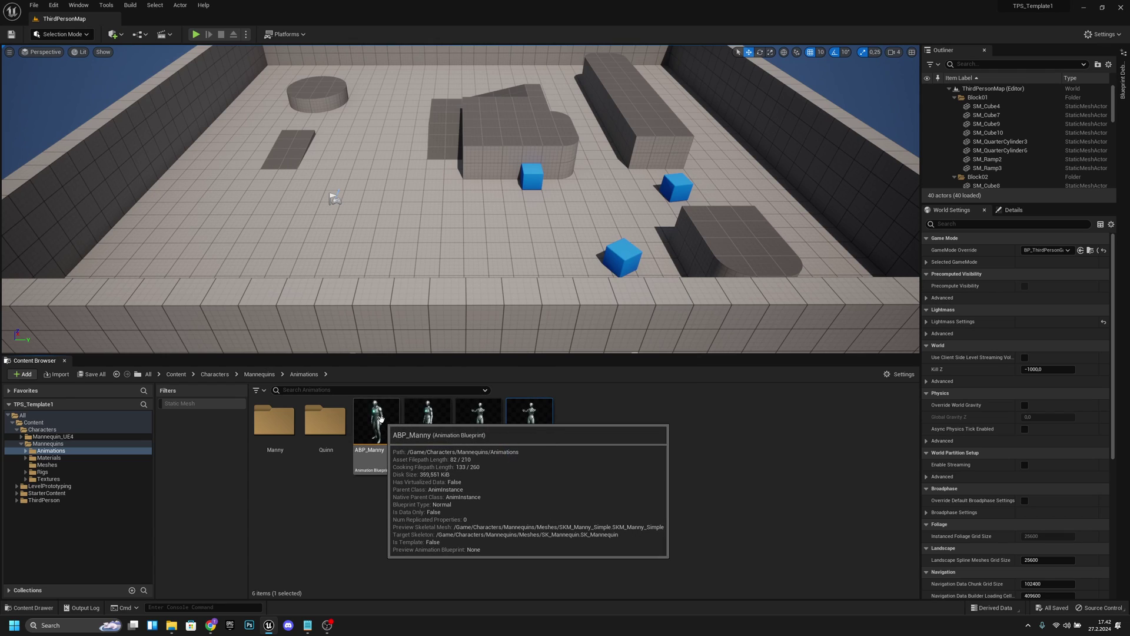
Open the AnimGraph of the ABP_Manny animation blueprint
{"action": "left_click", "coordinate": [378, 419]}
{"action": "double_click", "coordinate": [376, 420]}
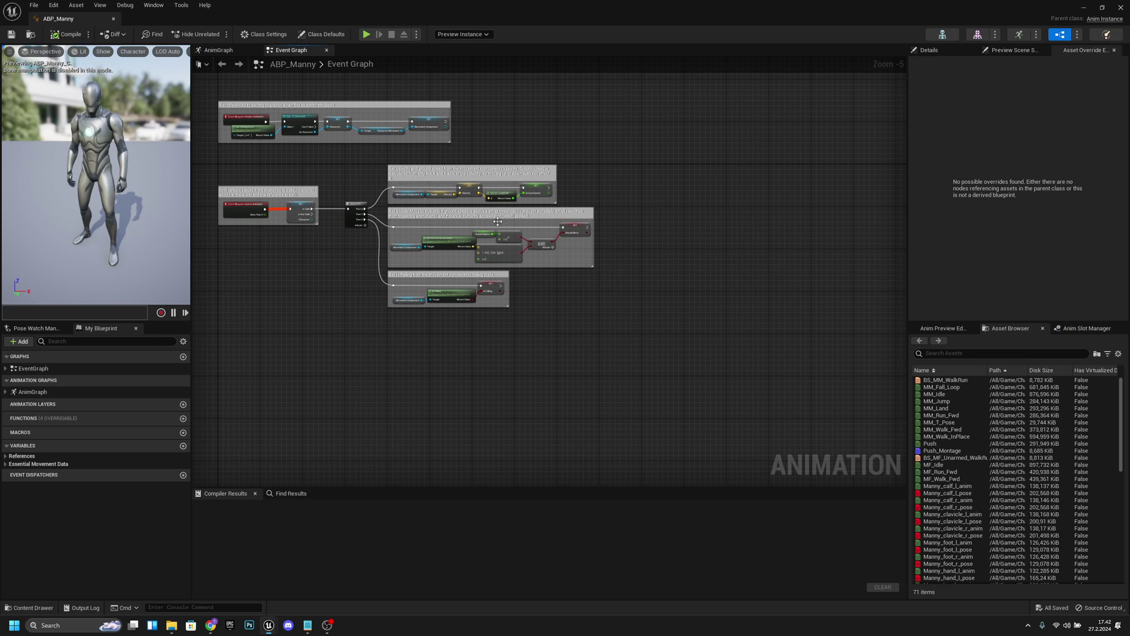
{"action": "left_click", "coordinate": [227, 52]}
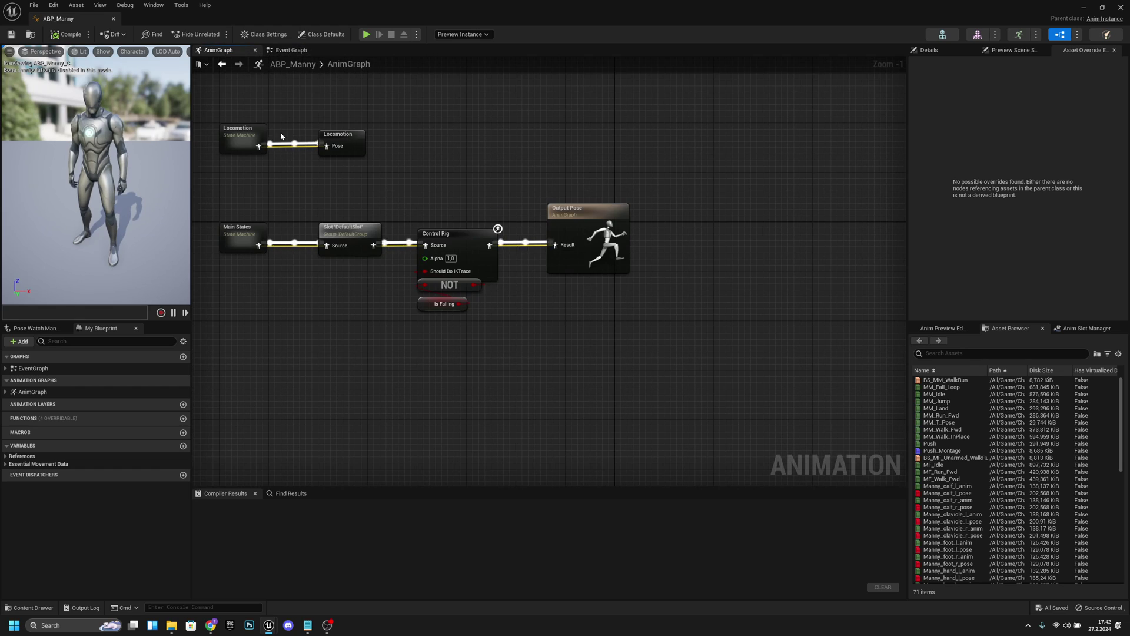
Shift the DefaultSlot, Control Rig and Output Pose nodes well to the right and disconnect Main States from the slot's source
{"action": "right_click_drag", "start_coordinate": [356, 267], "coordinate": [517, 276]}
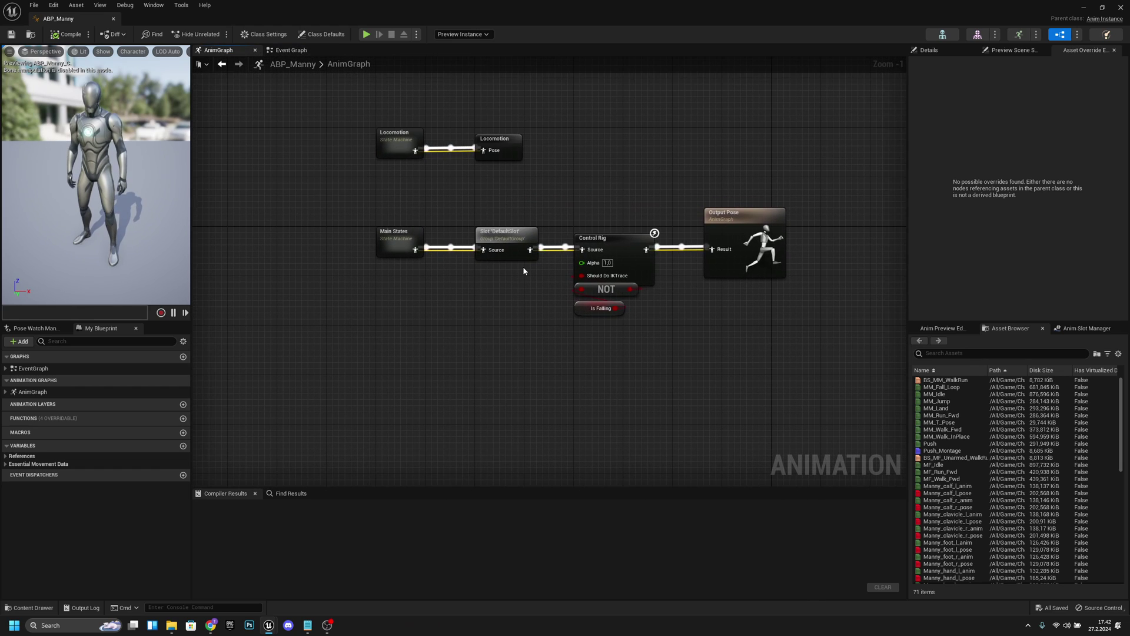
{"action": "left_click_drag", "start_coordinate": [839, 345], "coordinate": [493, 212]}
{"action": "right_click_drag", "start_coordinate": [638, 297], "coordinate": [545, 284]}
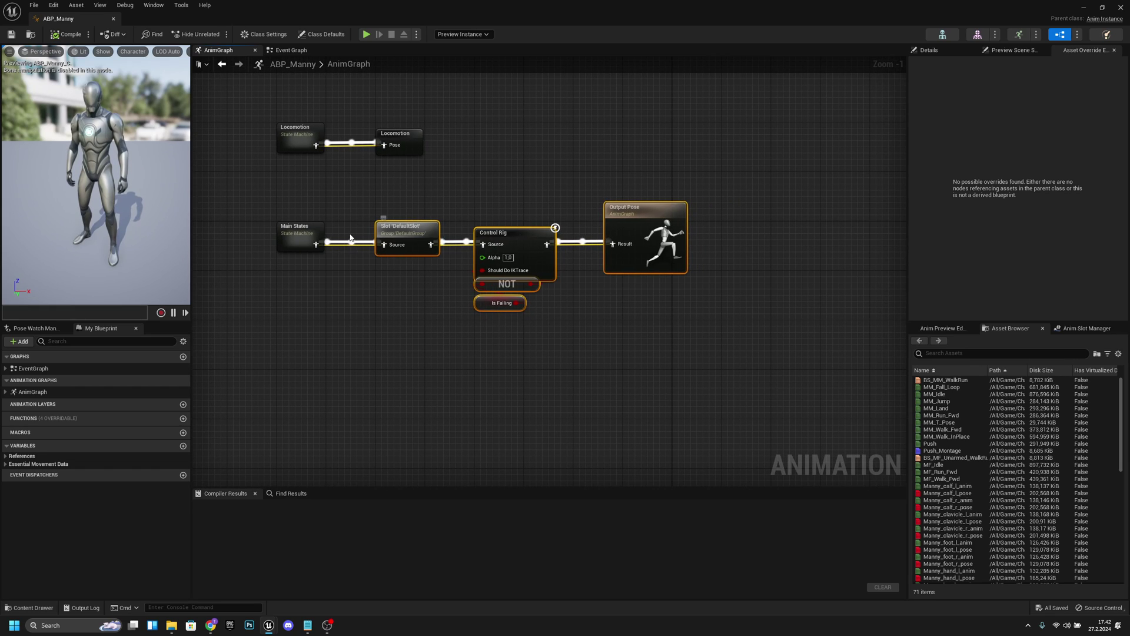
{"action": "left_click_drag", "start_coordinate": [406, 230], "coordinate": [740, 230]}
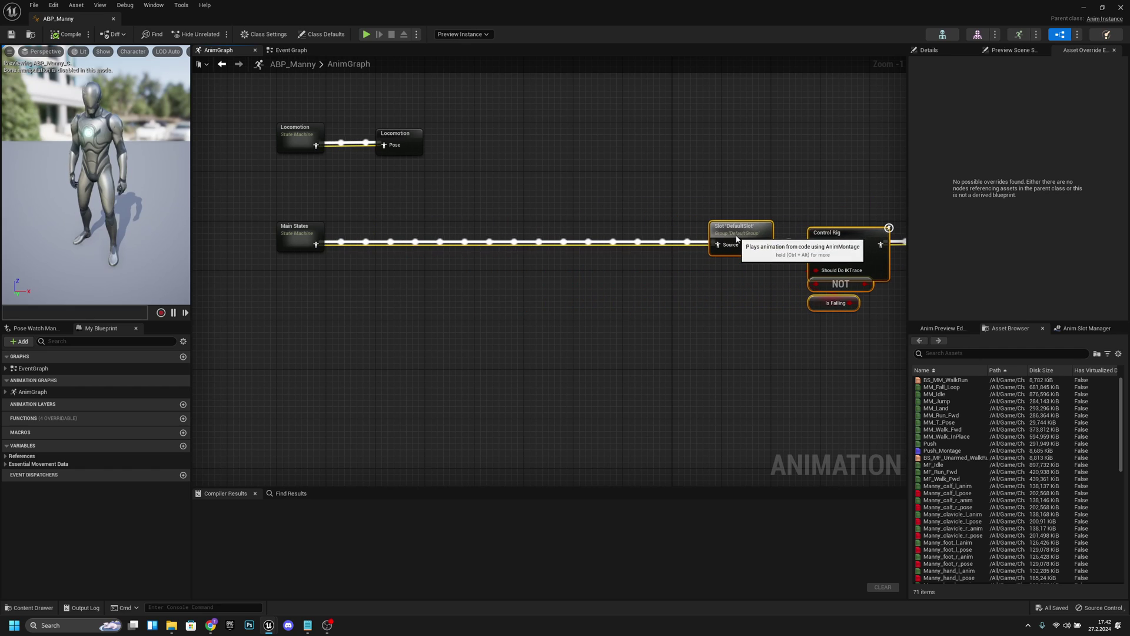
{"action": "left_click", "coordinate": [612, 242], "text": "alt"}
Move the Locomotion and Main States nodes upward, clear of the DefaultSlot row
{"action": "right_click_drag", "start_coordinate": [404, 238], "coordinate": [504, 285]}
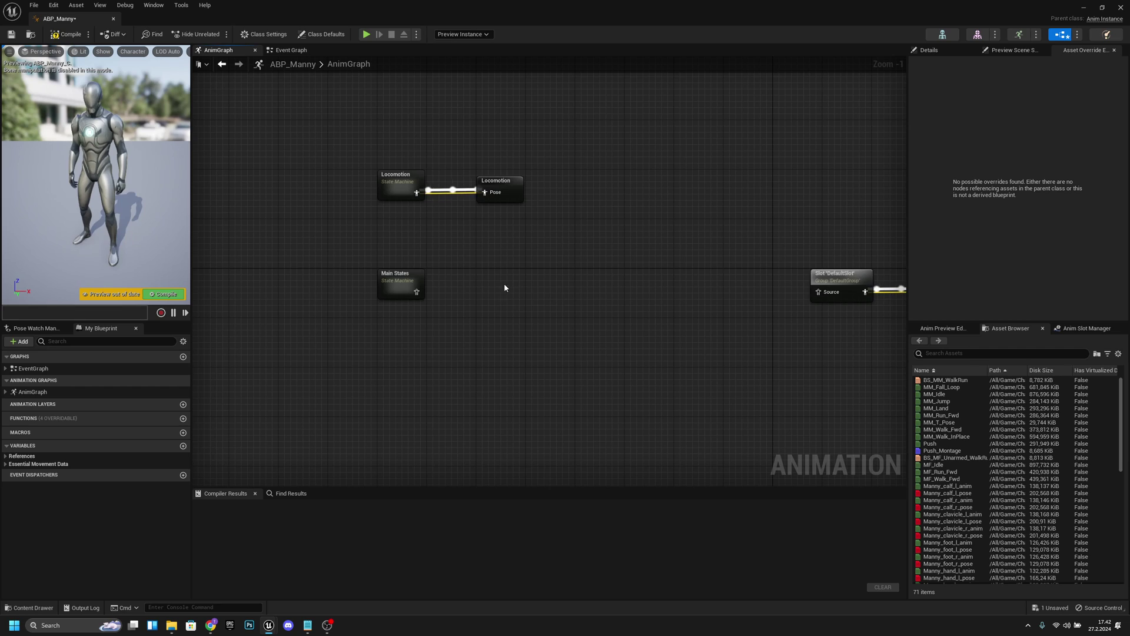
{"action": "left_click_drag", "start_coordinate": [377, 178], "coordinate": [377, 79]}
{"action": "right_click_drag", "start_coordinate": [495, 189], "coordinate": [480, 233]}
{"action": "left_click", "coordinate": [420, 259]}
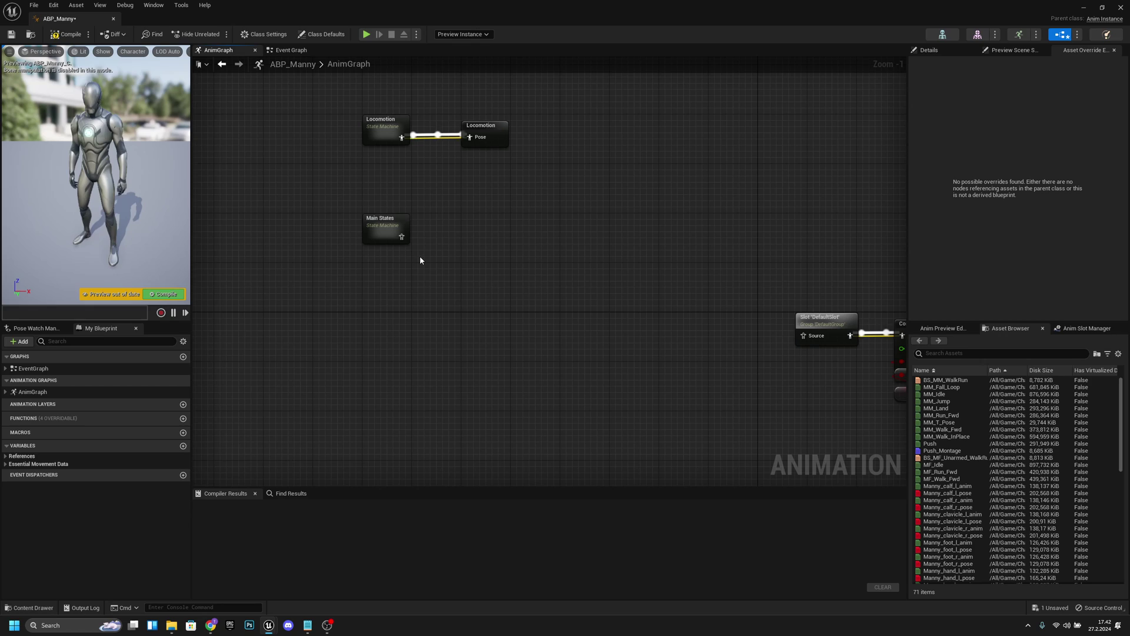
Add a new save cached pose node connected to the Main States output
{"action": "left_click_drag", "start_coordinate": [400, 236], "coordinate": [461, 242]}
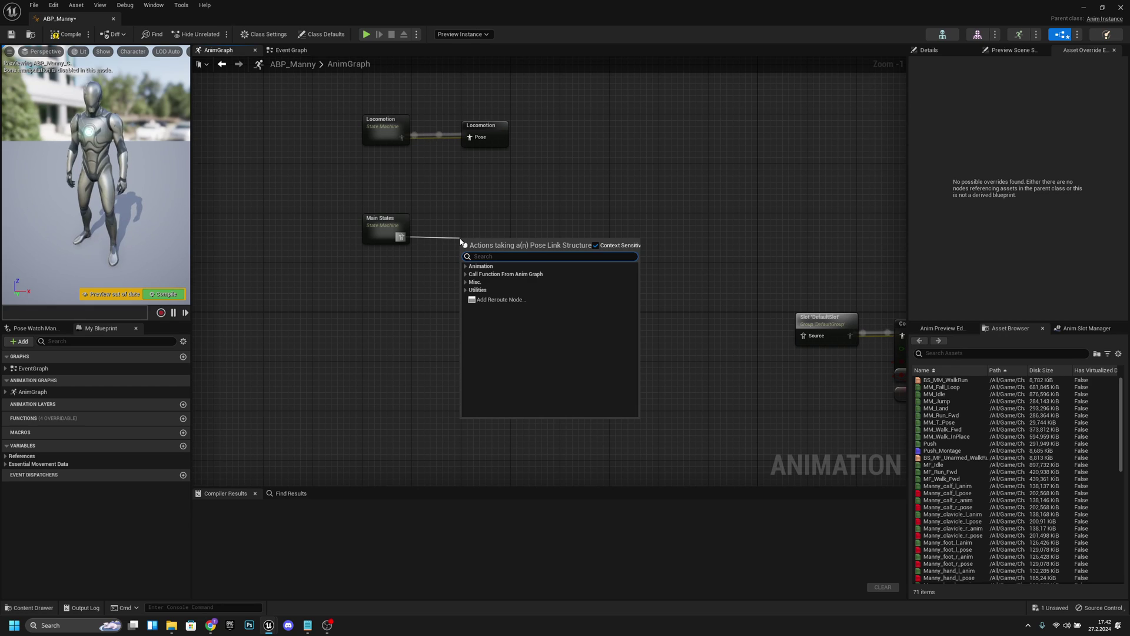
{"action": "type", "text": "cache"}
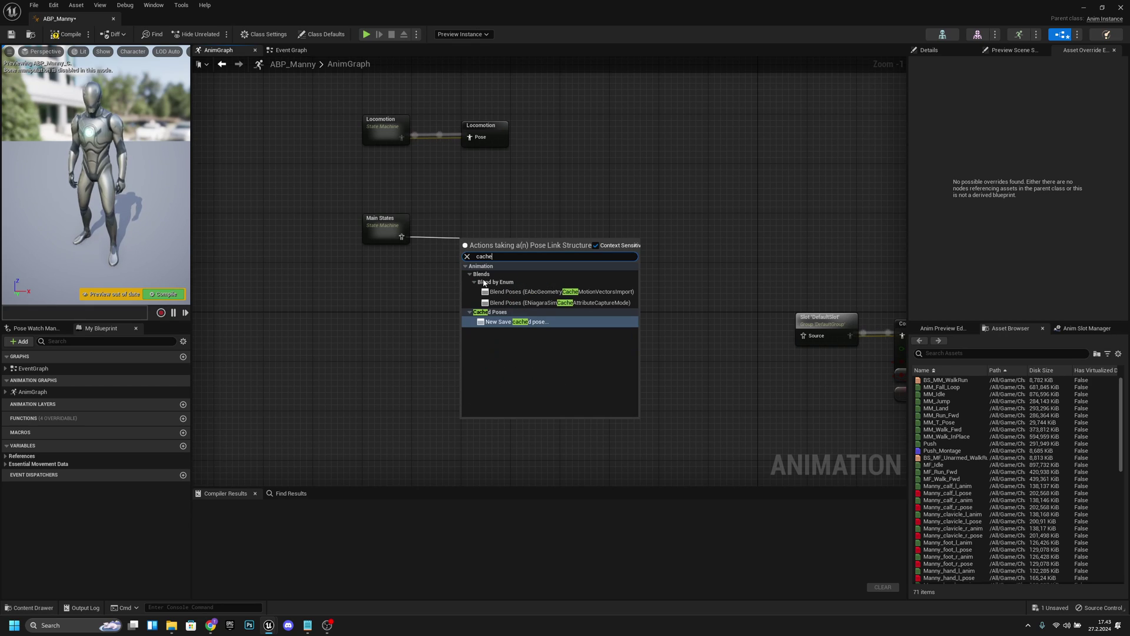
{"action": "left_click", "coordinate": [505, 323]}
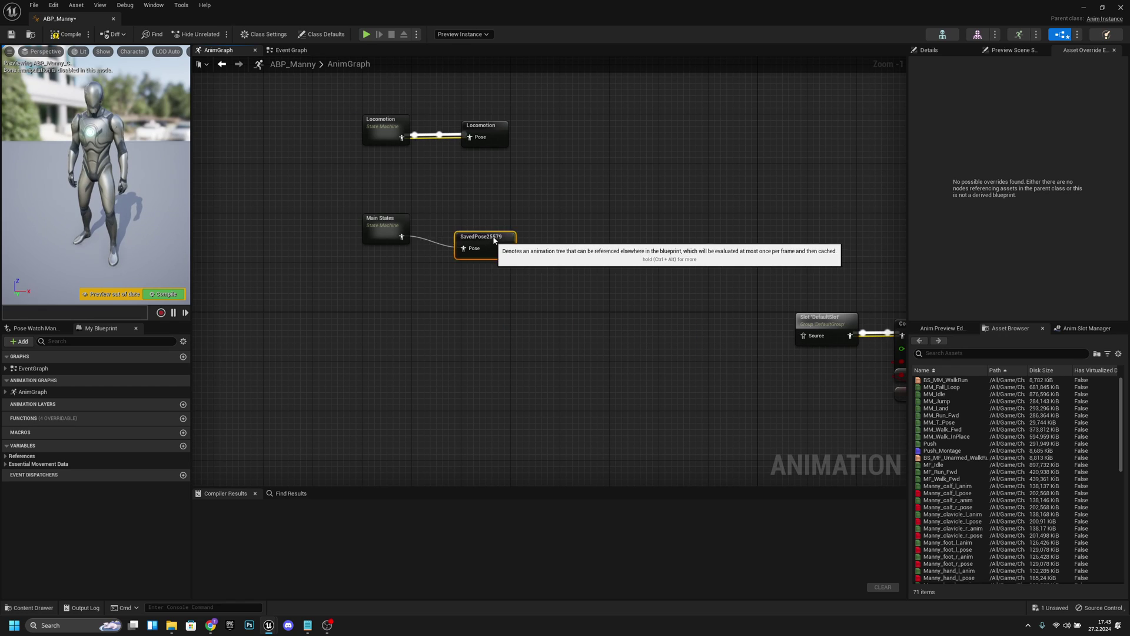
Place the new cached pose node beside the Main States state machine and name it Main States
{"action": "left_click_drag", "start_coordinate": [504, 229], "coordinate": [498, 236]}
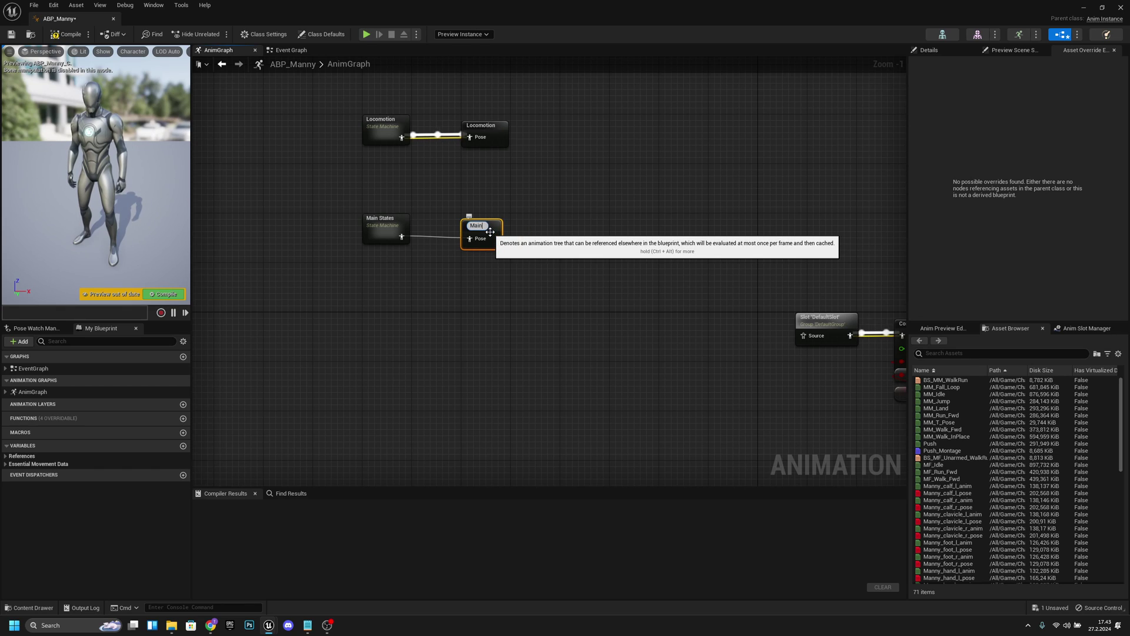
{"action": "type", "text": "s"}
{"action": "key", "text": "Return"}
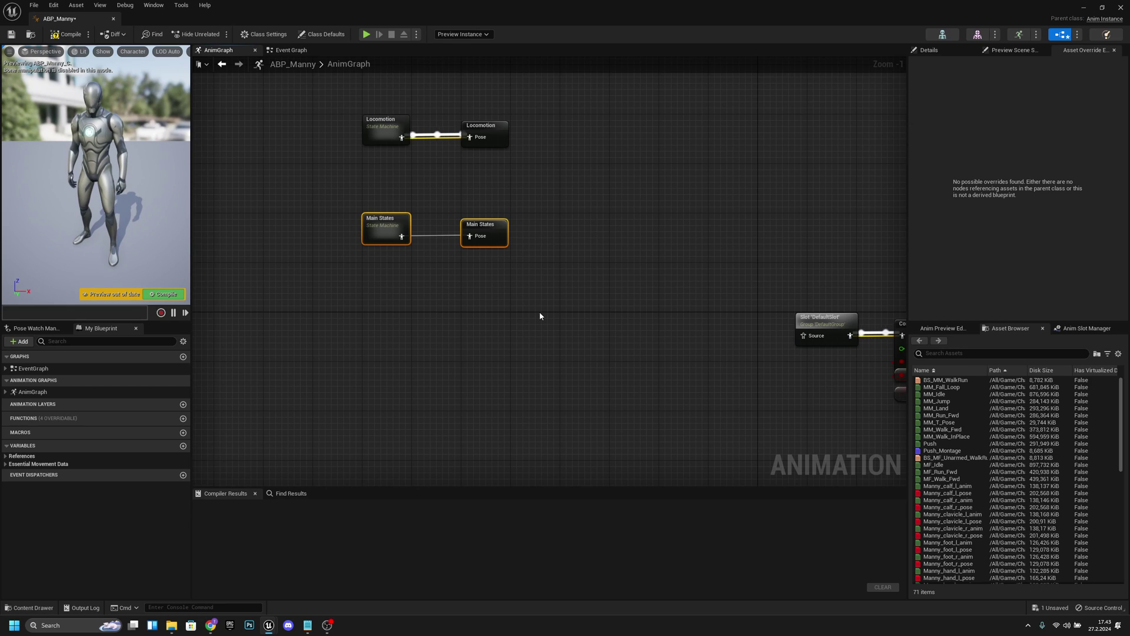
Straighten the connection between the Main States state machine and its cached pose, then move the pair up closer to the Locomotion row
{"action": "left_click", "coordinate": [524, 301]}
{"action": "left_click_drag", "start_coordinate": [484, 235], "coordinate": [491, 262]}
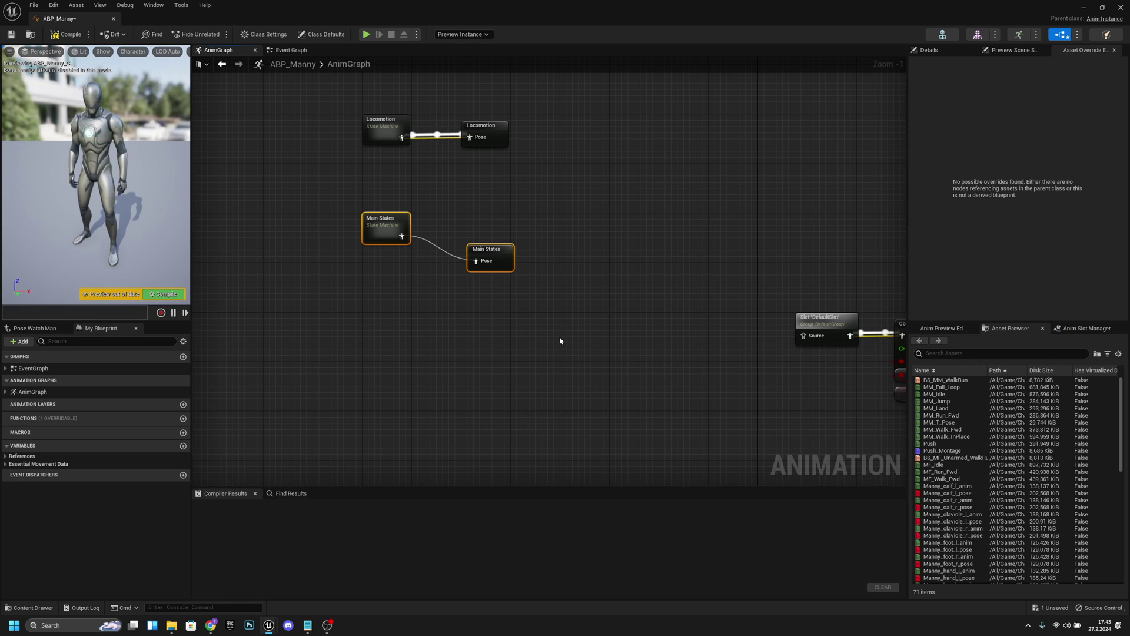
{"action": "key", "text": "q"}
{"action": "left_click", "coordinate": [491, 255]}
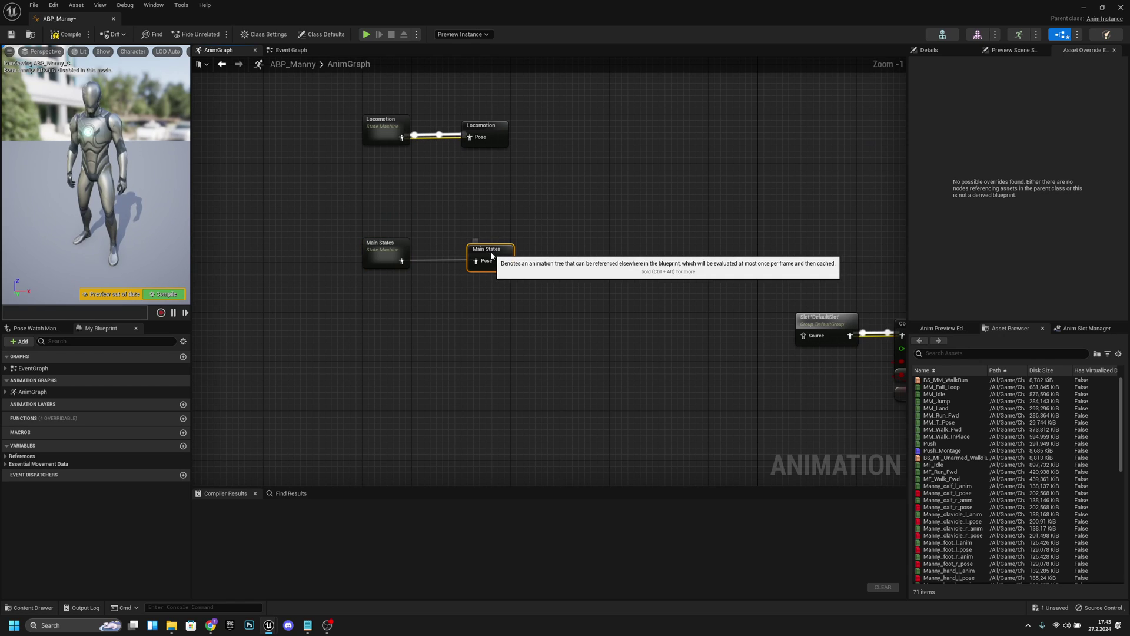
{"action": "left_click_drag", "start_coordinate": [518, 297], "coordinate": [383, 207]}
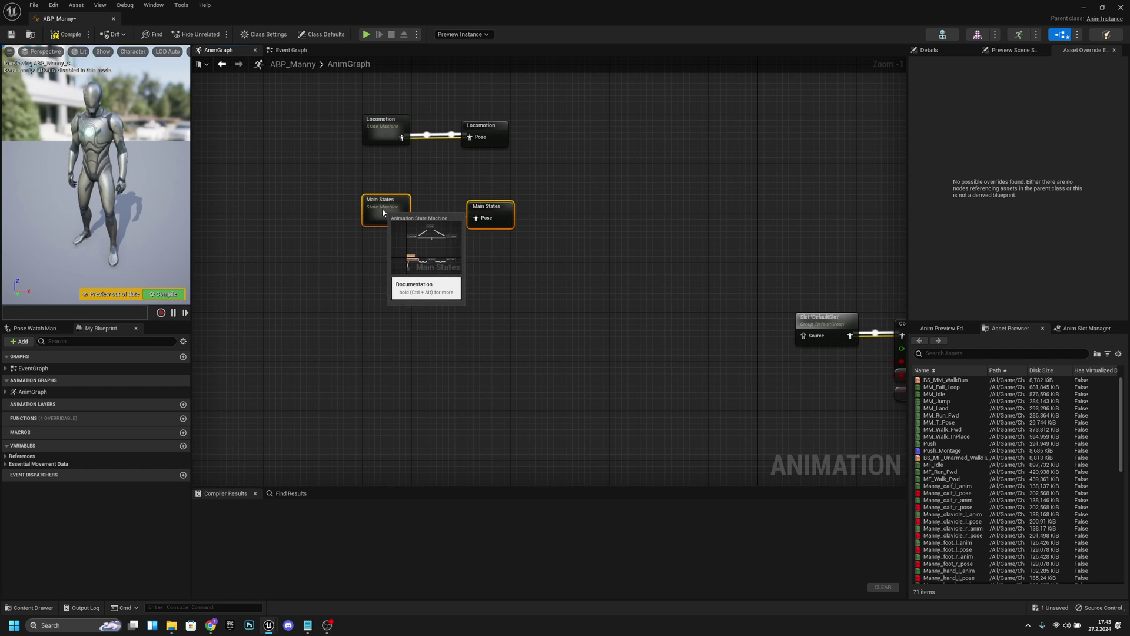
{"action": "left_click", "coordinate": [546, 310]}
Add a Use cached pose 'Main States' node in the empty graph area below the Main States pair
{"action": "right_click_drag", "start_coordinate": [547, 310], "coordinate": [368, 195]}
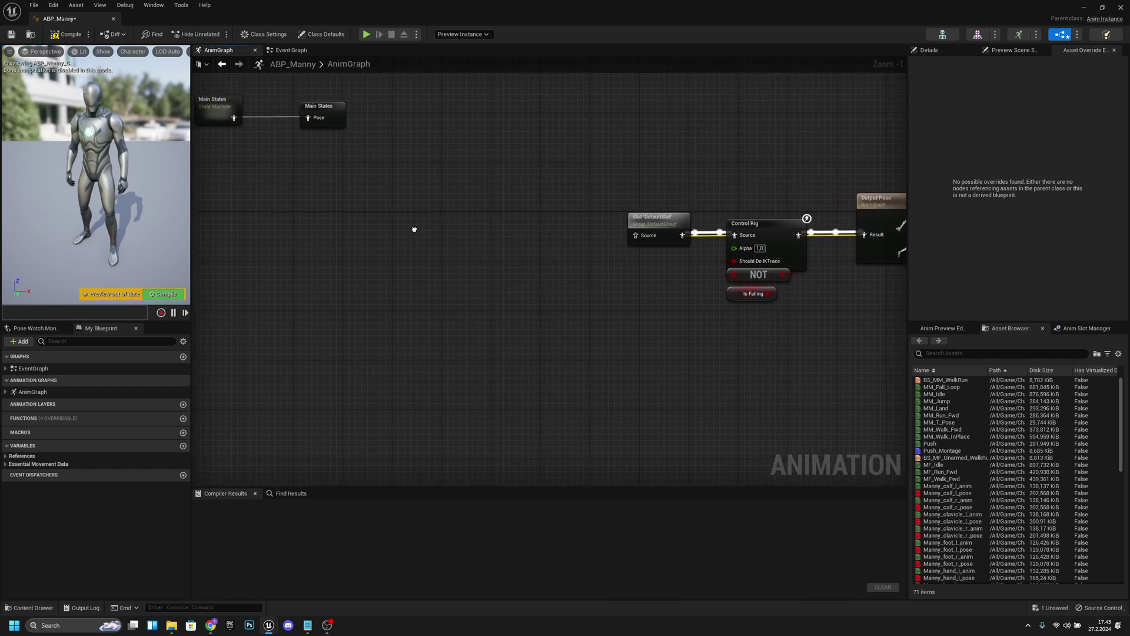
{"action": "right_click_drag", "start_coordinate": [414, 230], "coordinate": [522, 240]}
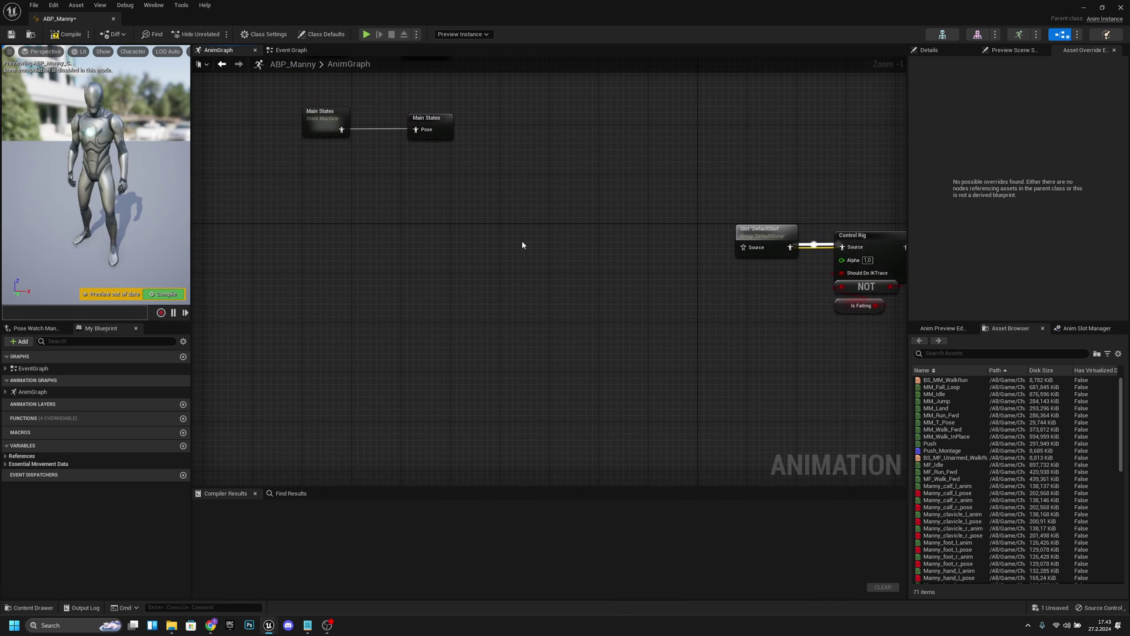
{"action": "right_click", "coordinate": [370, 236]}
{"action": "type", "text": "main st"}
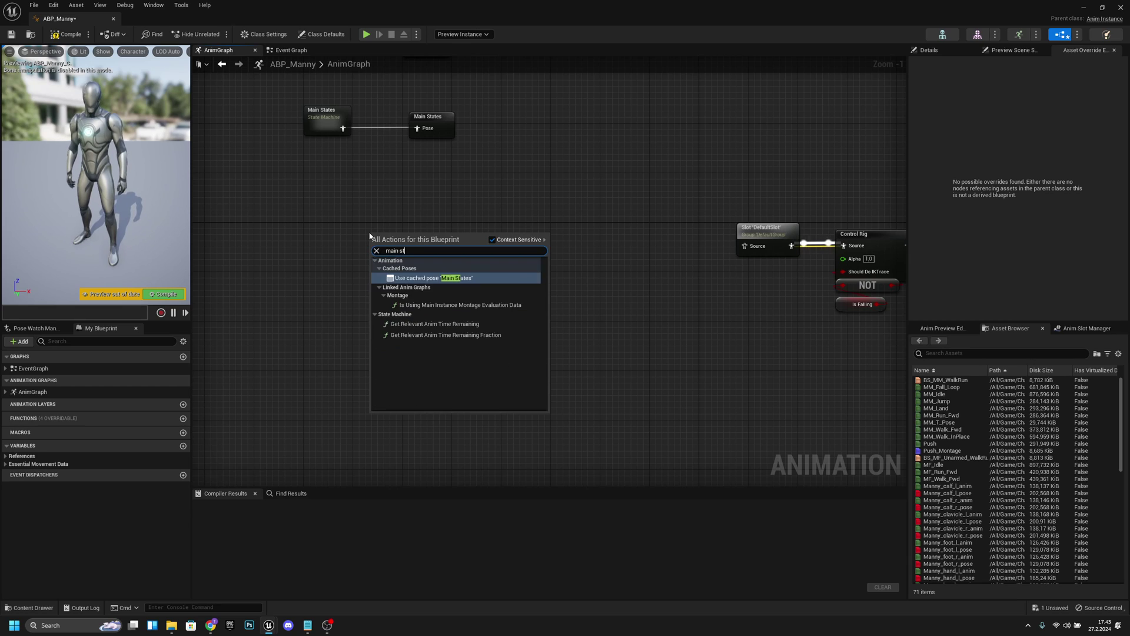
{"action": "type", "text": "at"}
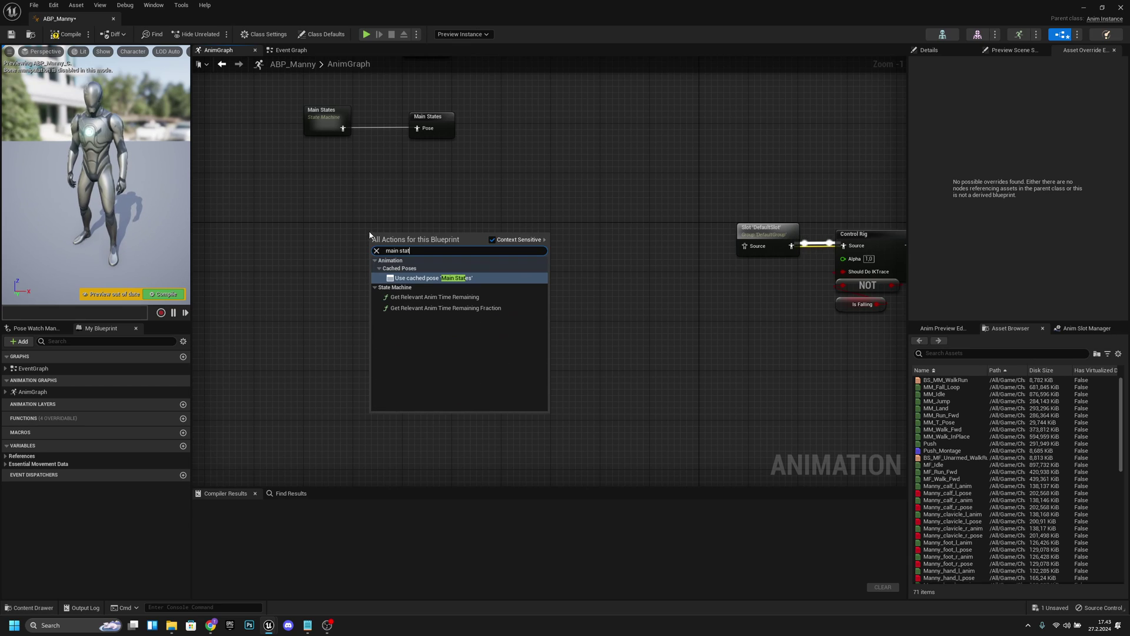
{"action": "left_click", "coordinate": [449, 277]}
{"action": "left_click", "coordinate": [423, 250]}
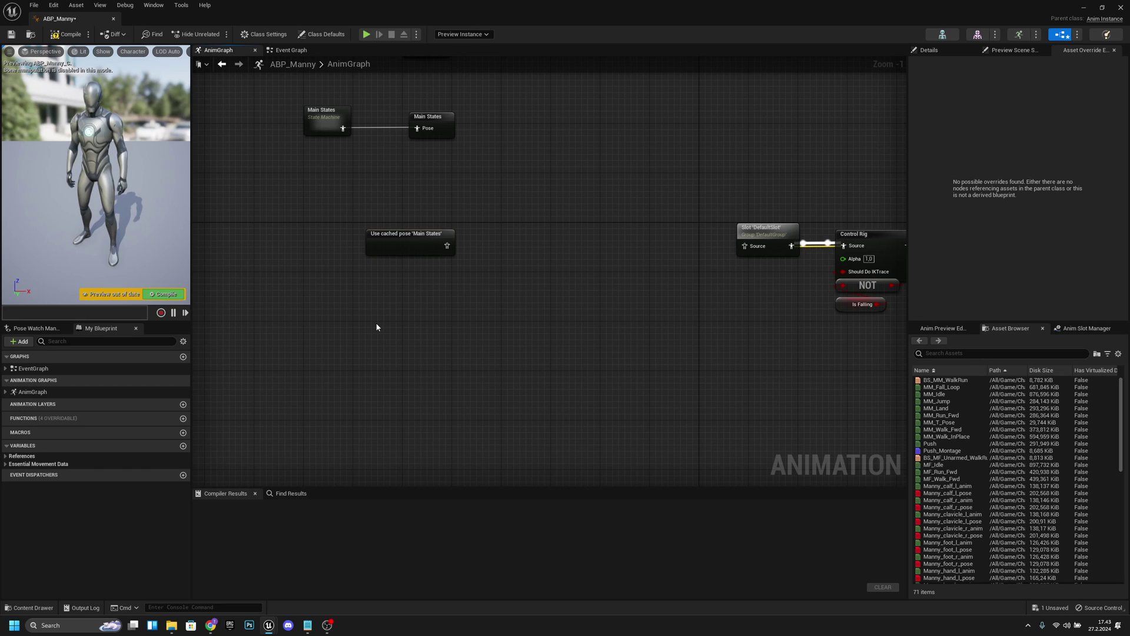
Duplicate the Use cached pose 'Main States' node below the original and shift both nodes further left, away from DefaultSlot
{"action": "key", "text": "ctrl+v"}
{"action": "left_click_drag", "start_coordinate": [406, 346], "coordinate": [397, 347]}
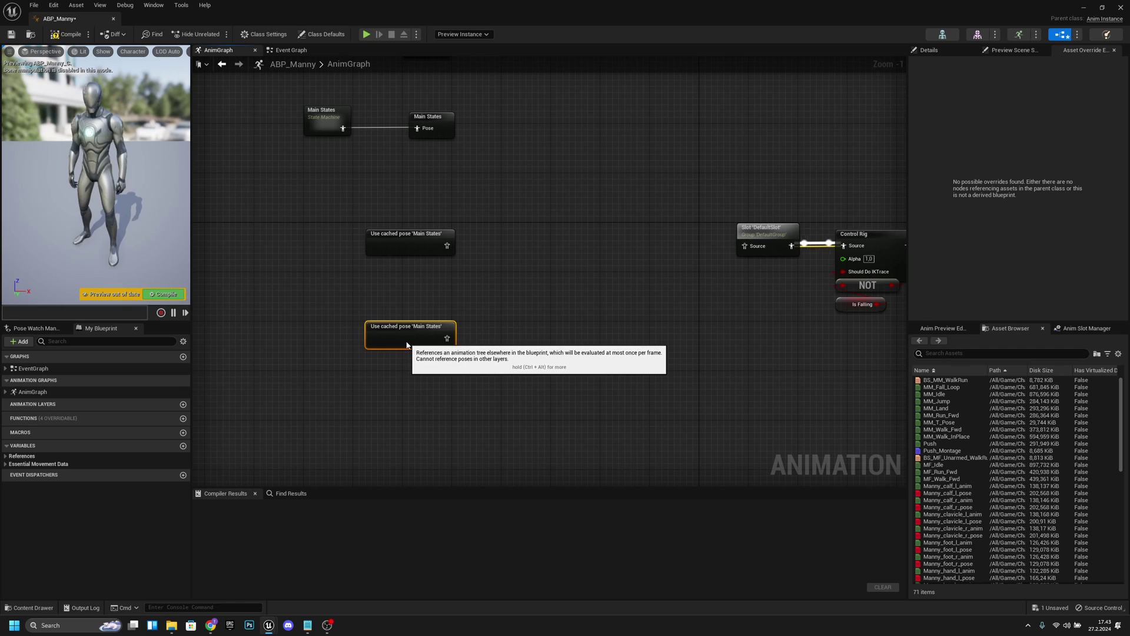
{"action": "right_click_drag", "start_coordinate": [447, 249], "coordinate": [420, 261]}
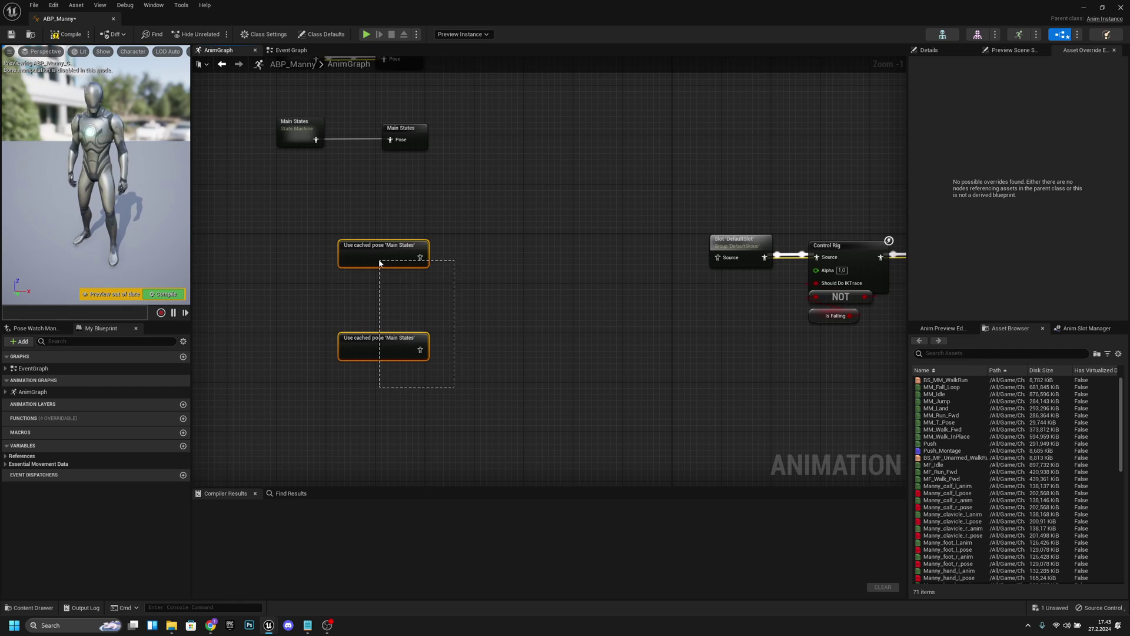
{"action": "left_click_drag", "start_coordinate": [380, 264], "coordinate": [317, 258]}
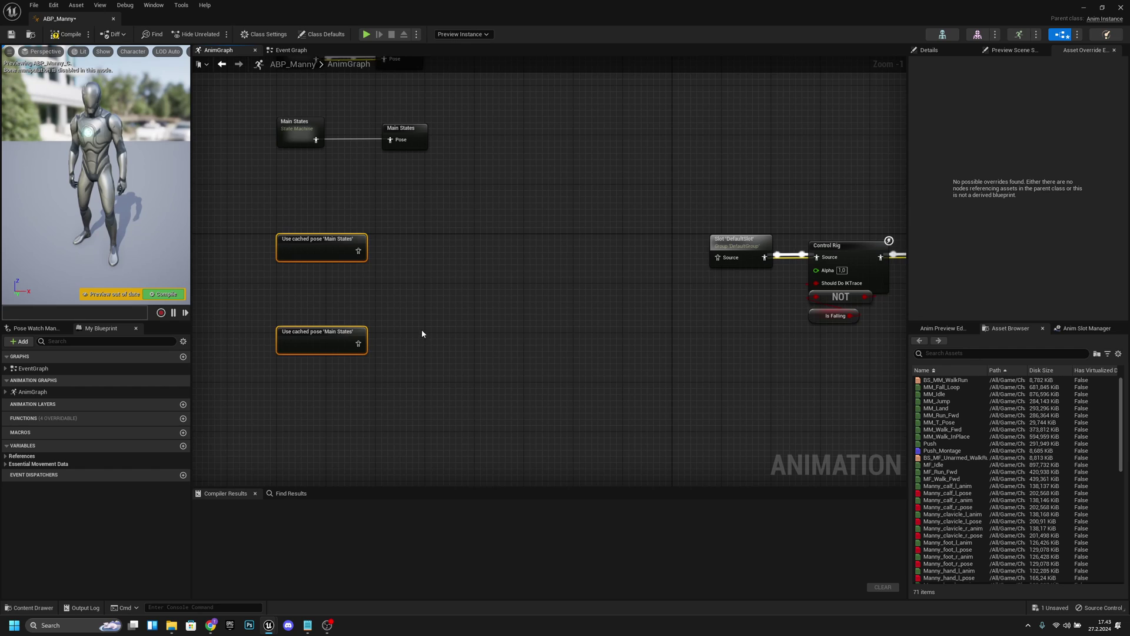
{"action": "right_click_drag", "start_coordinate": [422, 334], "coordinate": [425, 297]}
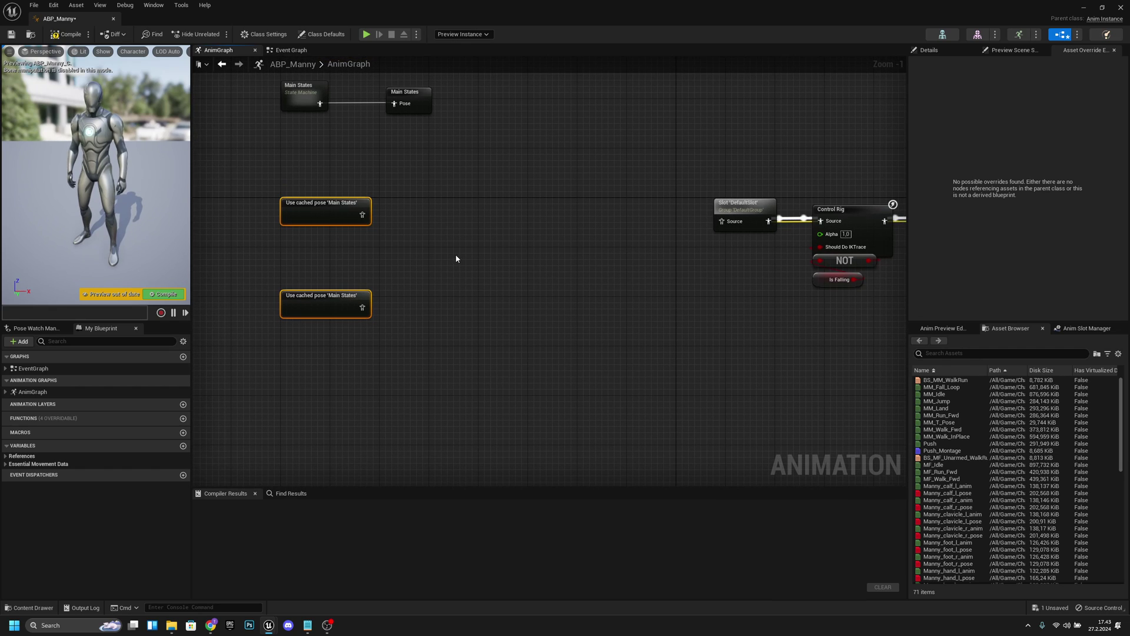
{"action": "right_click_drag", "start_coordinate": [456, 257], "coordinate": [448, 270]}
{"action": "left_click", "coordinate": [461, 287]}
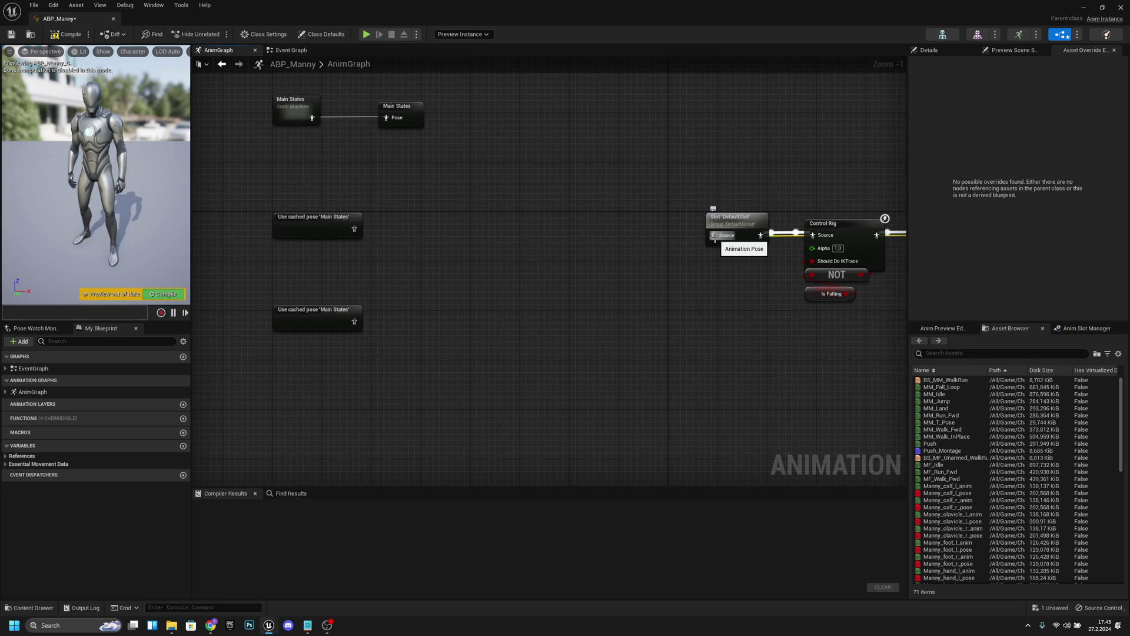
Add a Layered blend per bone node feeding the DefaultSlot's Source, place it before the slot, and compile the blueprint
{"action": "left_click_drag", "start_coordinate": [715, 236], "coordinate": [639, 237]}
{"action": "type", "text": "layer"}
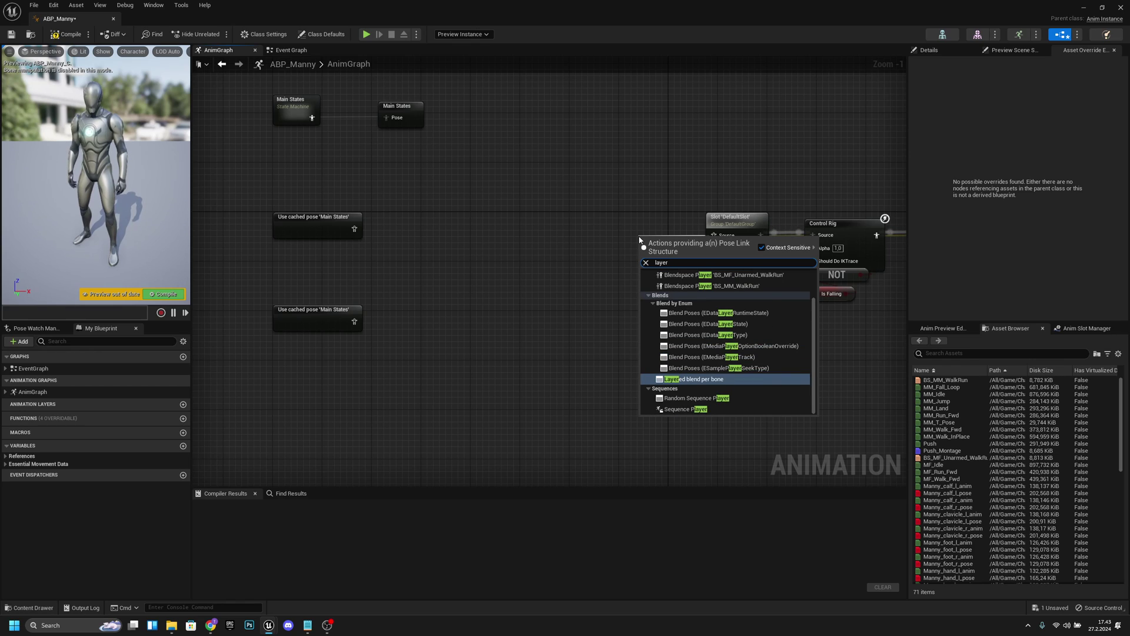
{"action": "key", "text": "Return"}
{"action": "left_click_drag", "start_coordinate": [709, 230], "coordinate": [634, 230]}
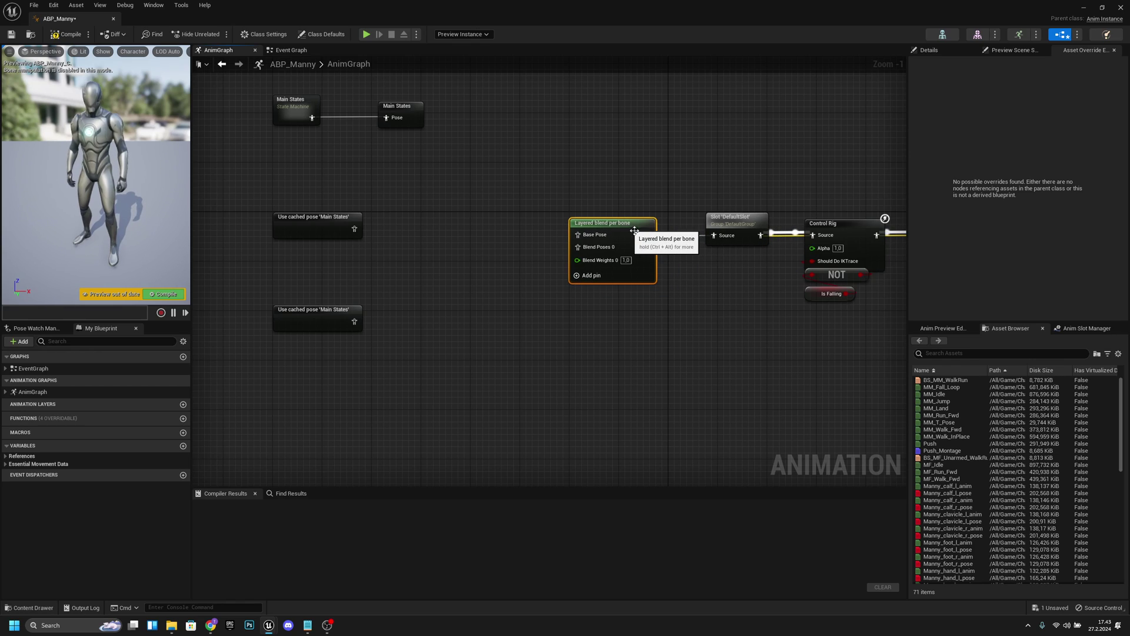
{"action": "mouse_move", "coordinate": [769, 278]}
{"action": "right_mouse_down"}
{"action": "mouse_move", "coordinate": [611, 279]}
{"action": "mouse_move", "coordinate": [766, 277]}
{"action": "right_mouse_up"}
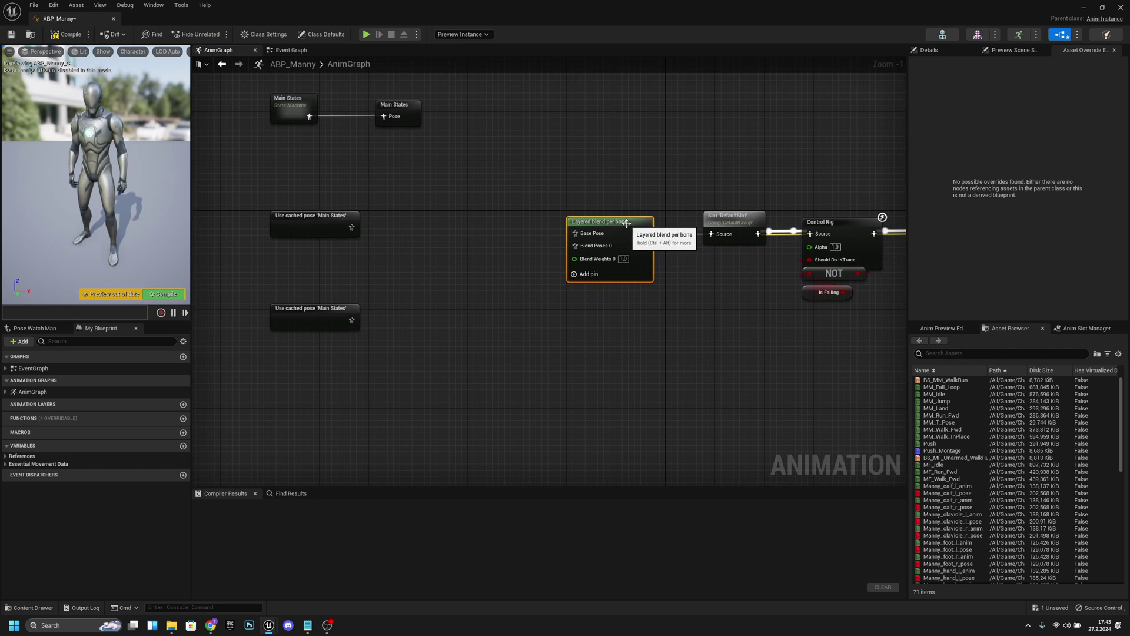
{"action": "left_click", "coordinate": [66, 34]}
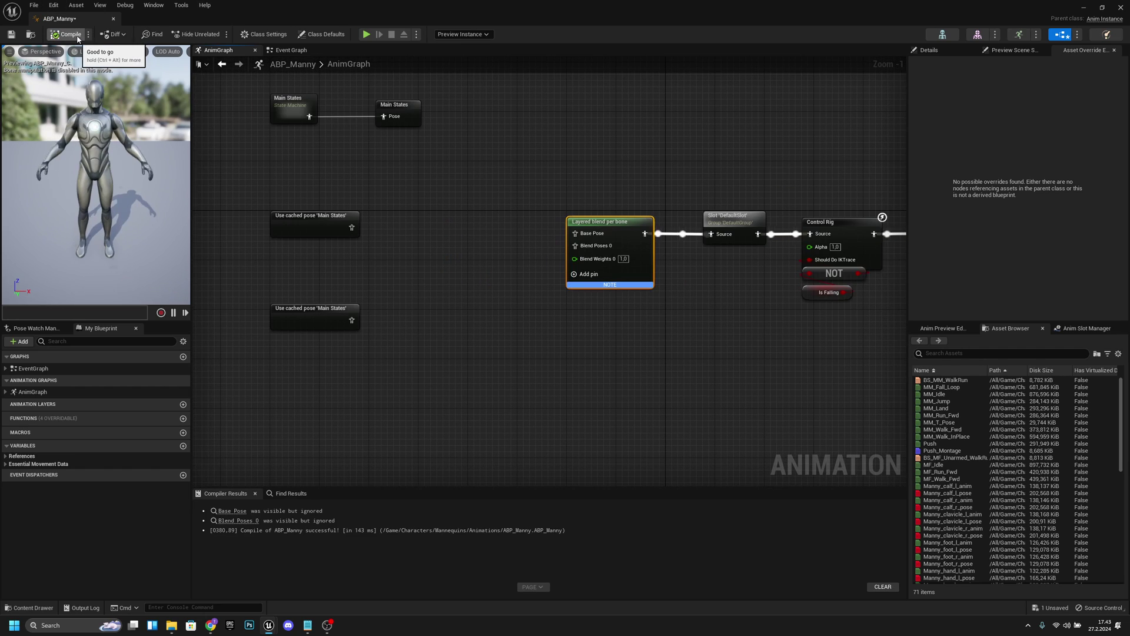
Add one branch filter to the first Layer Setup entry of the Layered blend per bone node and expand its properties
{"action": "left_click", "coordinate": [930, 50]}
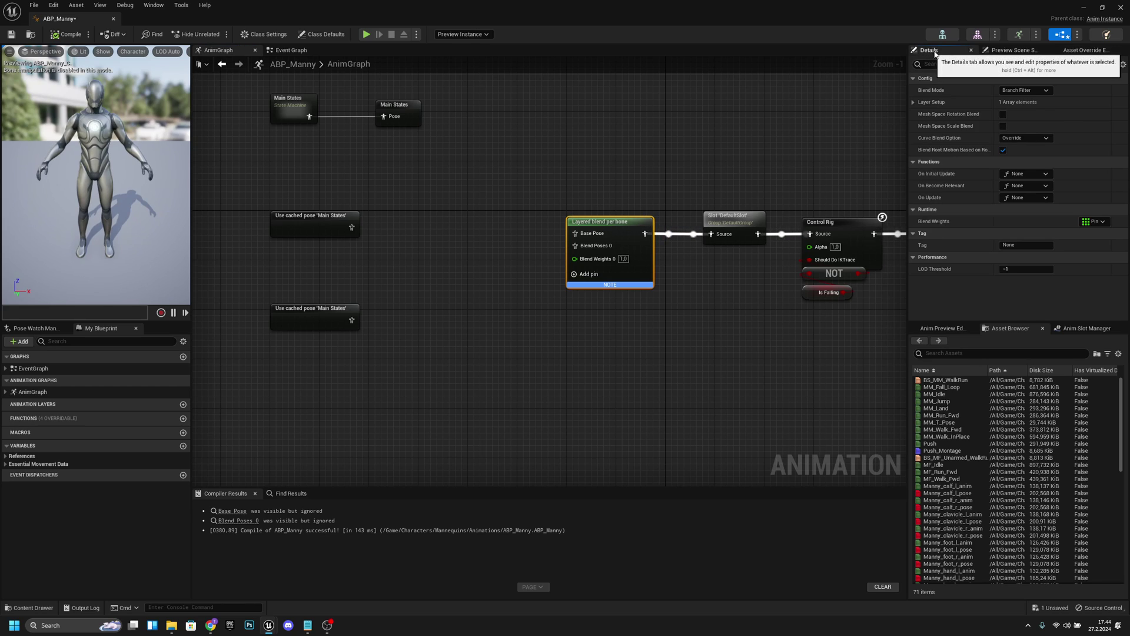
{"action": "left_click", "coordinate": [914, 103]}
{"action": "left_click", "coordinate": [921, 114]}
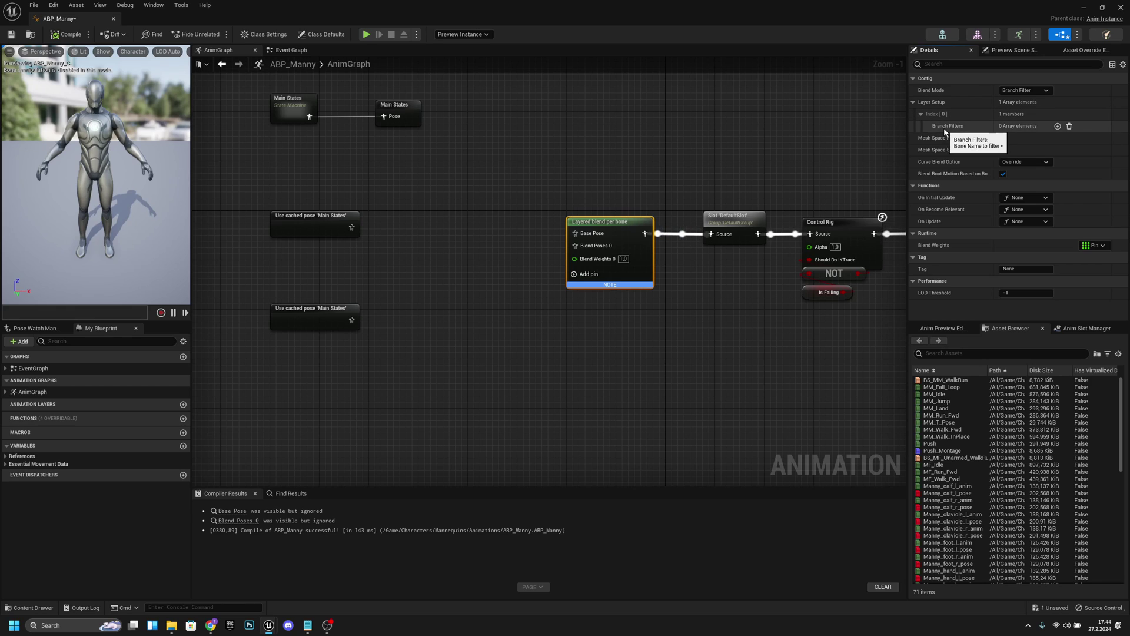
{"action": "left_click", "coordinate": [1059, 127]}
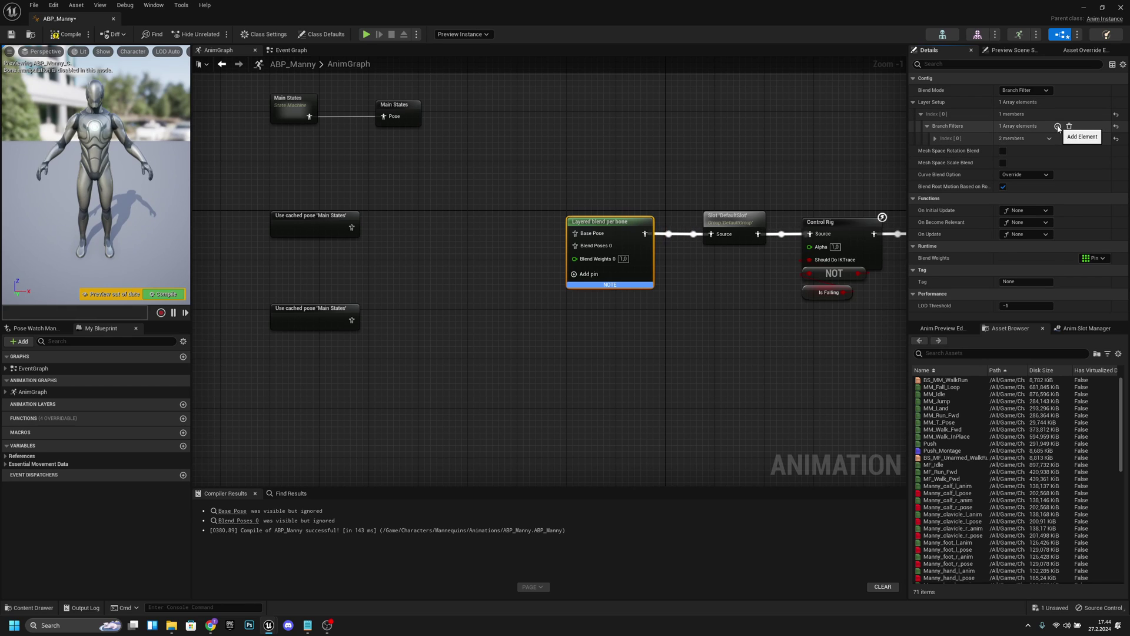
{"action": "left_click", "coordinate": [935, 141]}
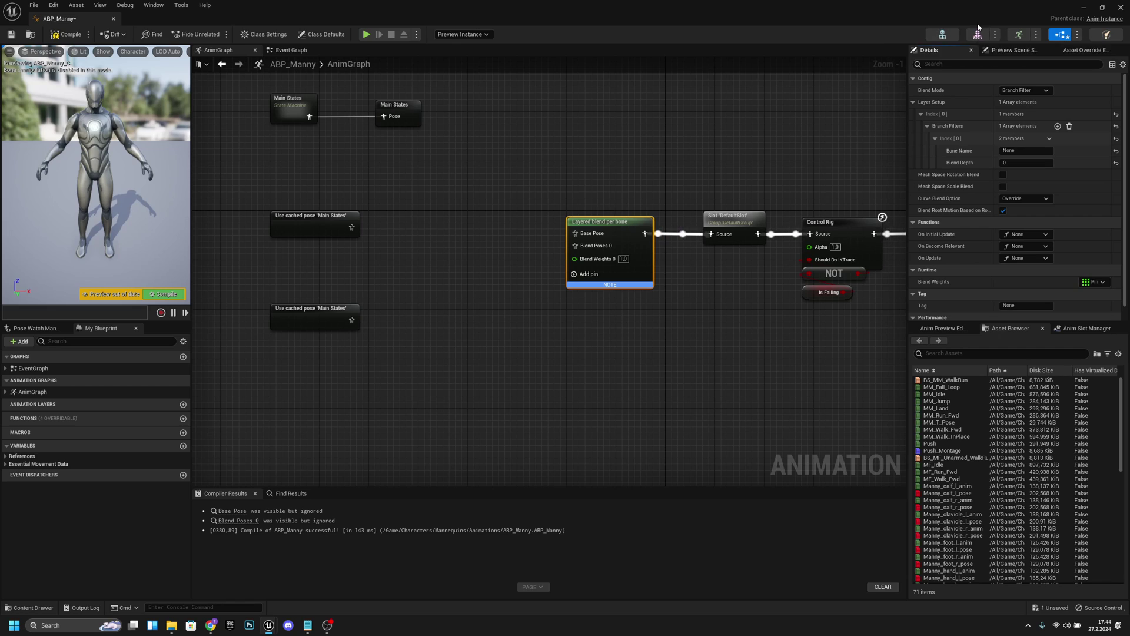
Open the SK_Mannequin skeleton and examine where the spine_01, spine_02 and spine_03 bones sit on the body
{"action": "left_click", "coordinate": [949, 36]}
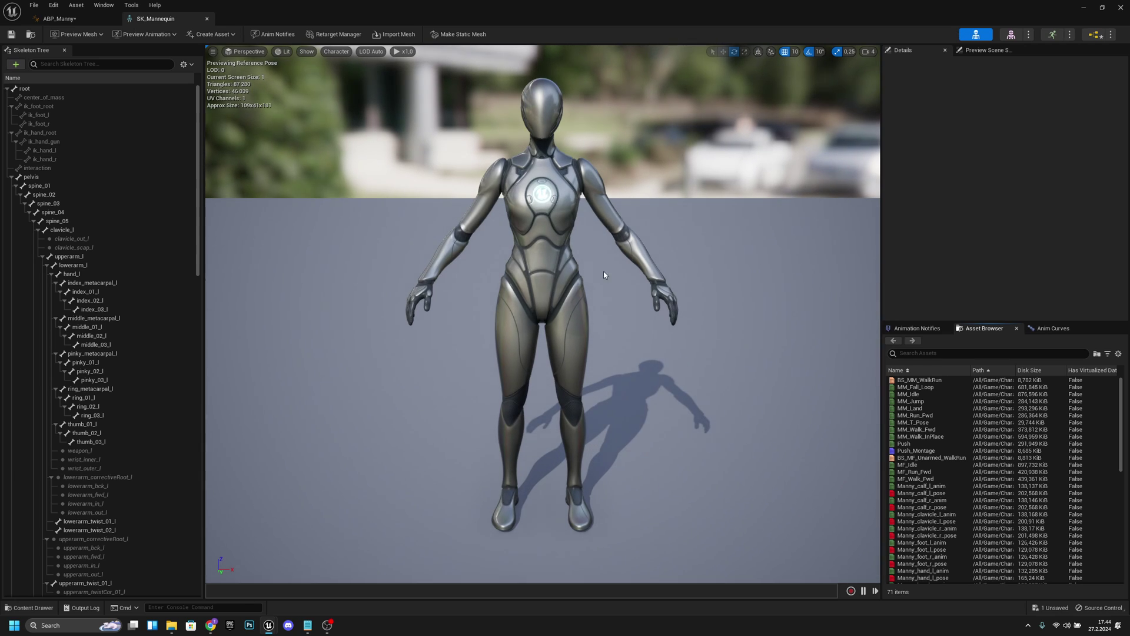
{"action": "left_click", "coordinate": [80, 184]}
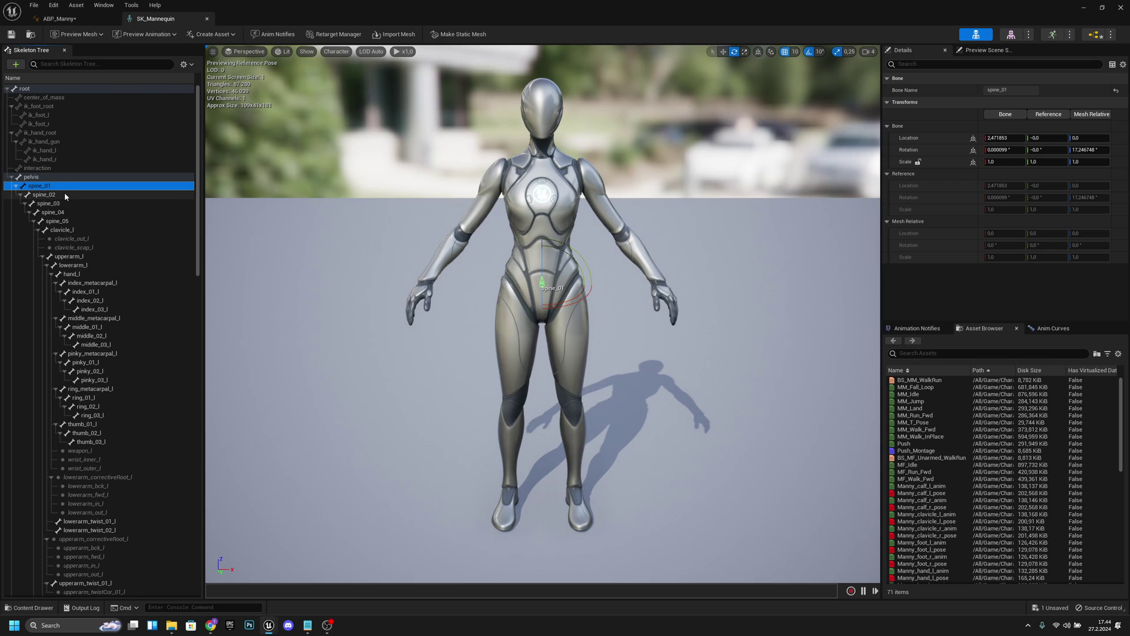
{"action": "left_click", "coordinate": [64, 193]}
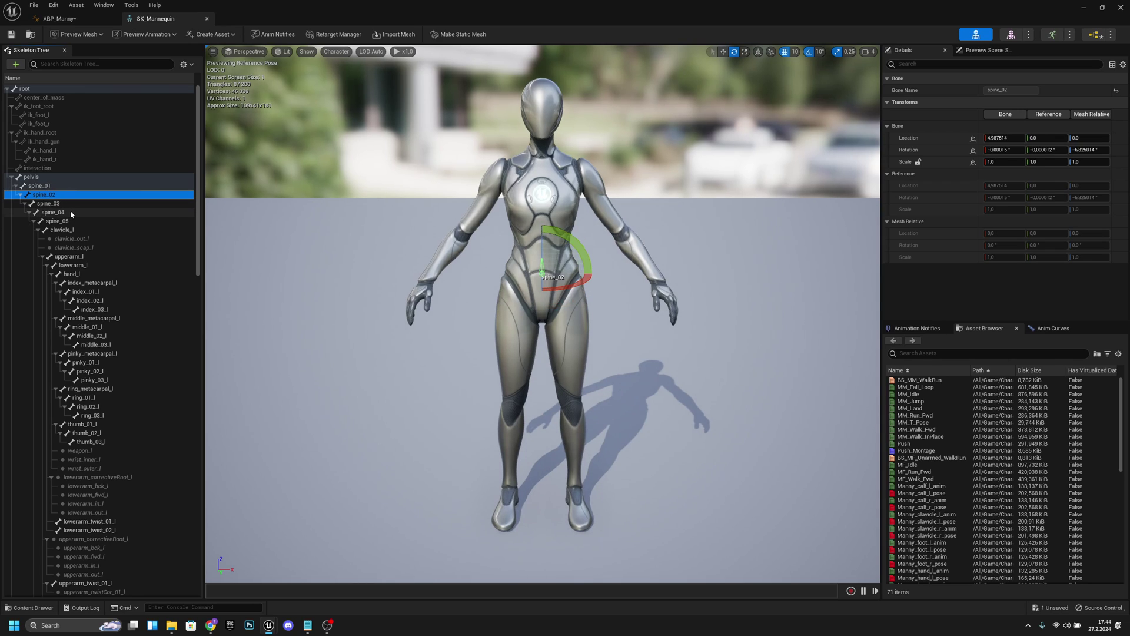
{"action": "left_click", "coordinate": [66, 204]}
{"action": "left_click", "coordinate": [63, 197]}
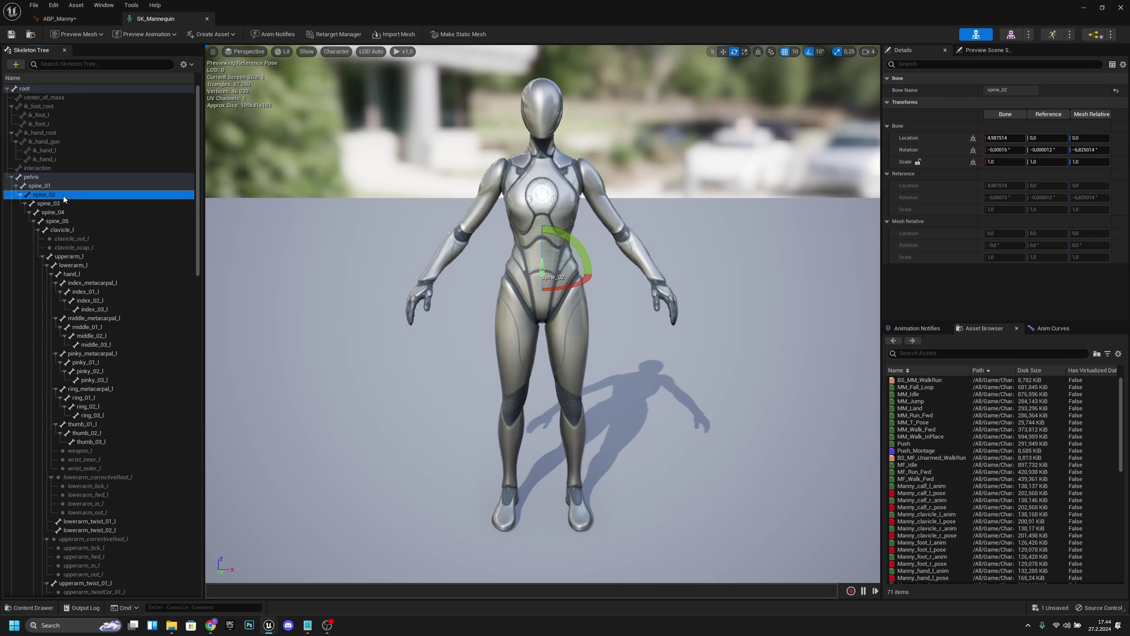
{"action": "left_click", "coordinate": [66, 203]}
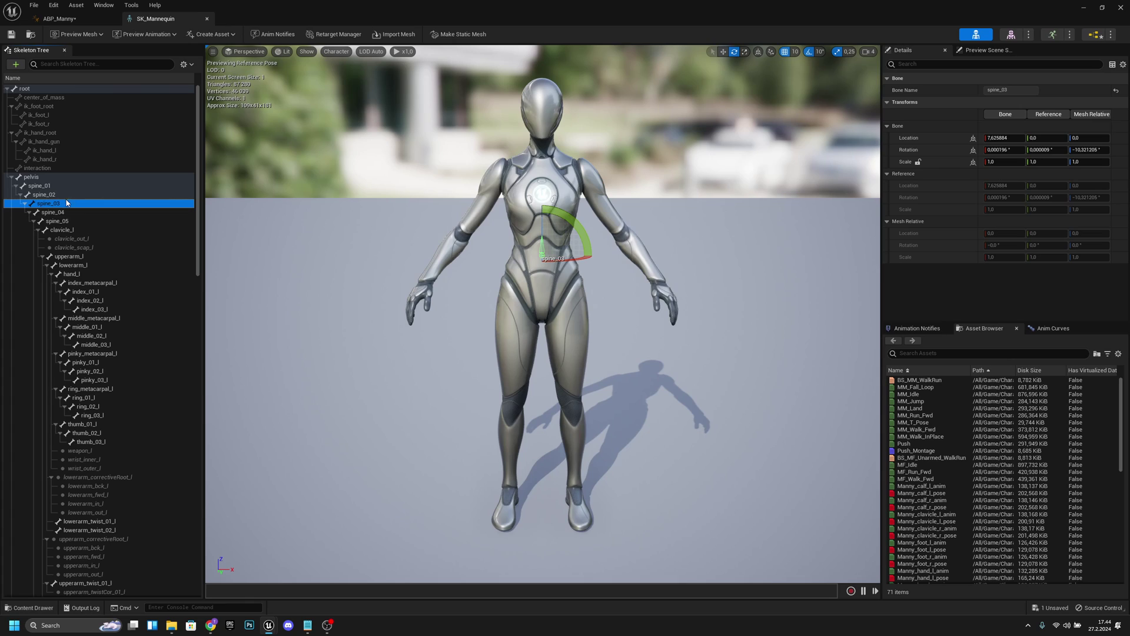
{"action": "left_click", "coordinate": [62, 195]}
{"action": "left_click", "coordinate": [58, 188]}
{"action": "left_click", "coordinate": [56, 196]}
Copy the spine_03 bone's name from the skeleton, close it, and paste the name as the branch filter's Bone Name
{"action": "left_click", "coordinate": [54, 204]}
{"action": "right_click", "coordinate": [53, 205]}
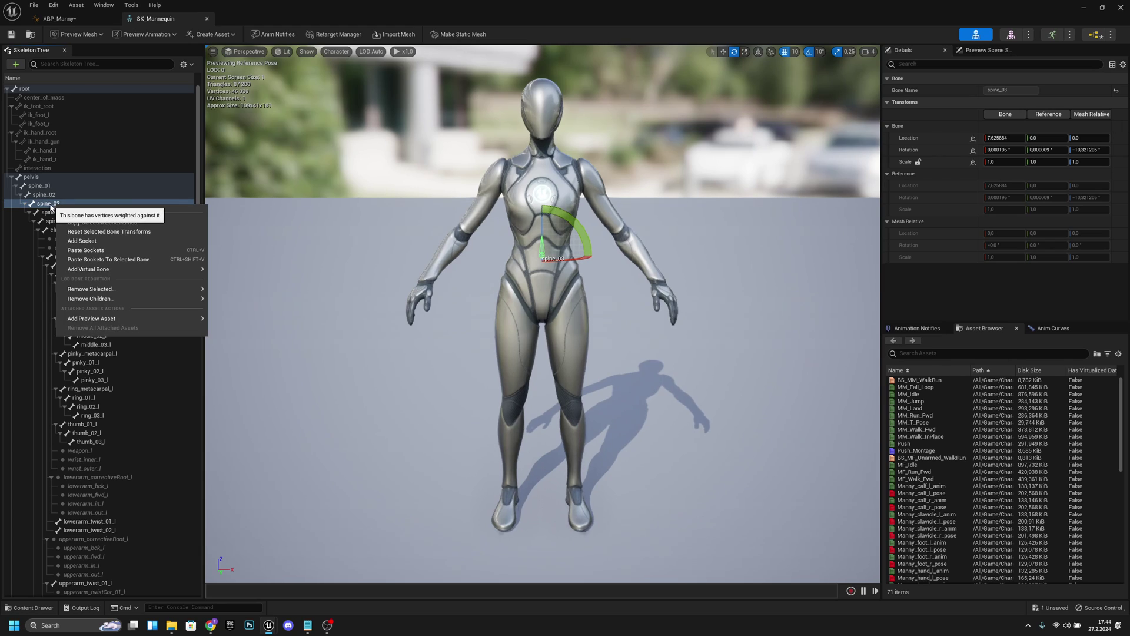
{"action": "left_click", "coordinate": [89, 223]}
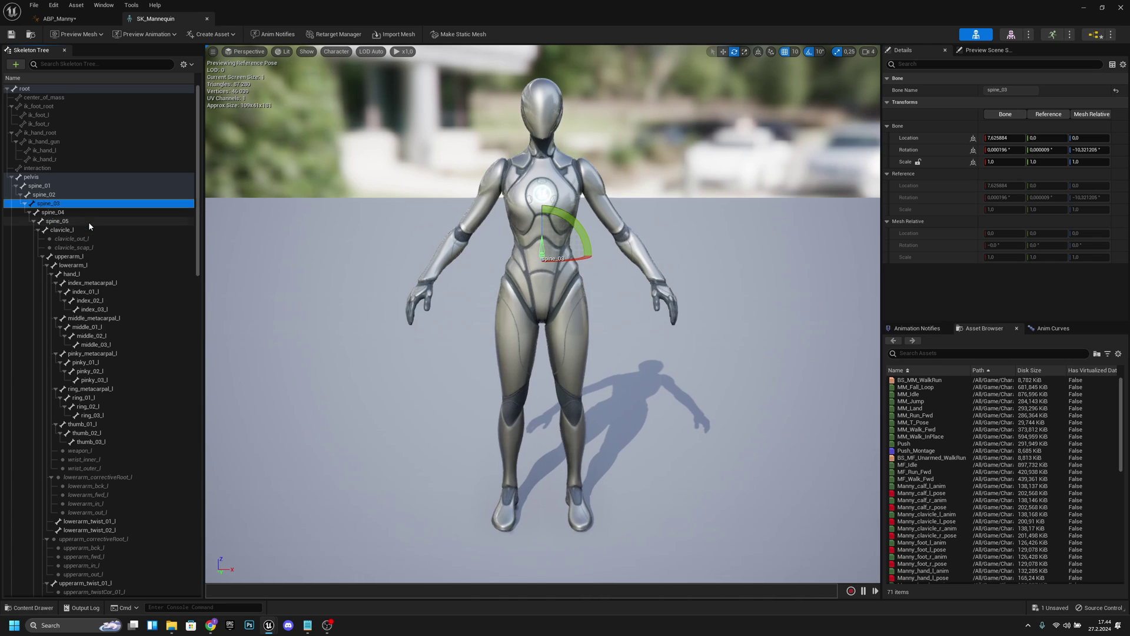
{"action": "left_click", "coordinate": [207, 19]}
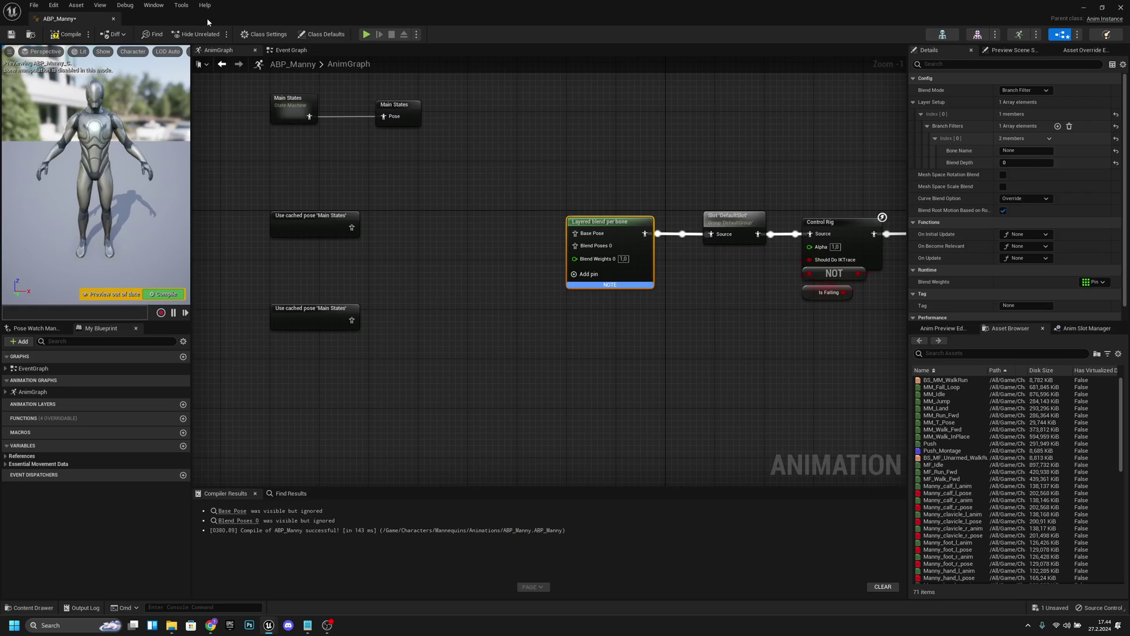
{"action": "left_click", "coordinate": [1050, 149]}
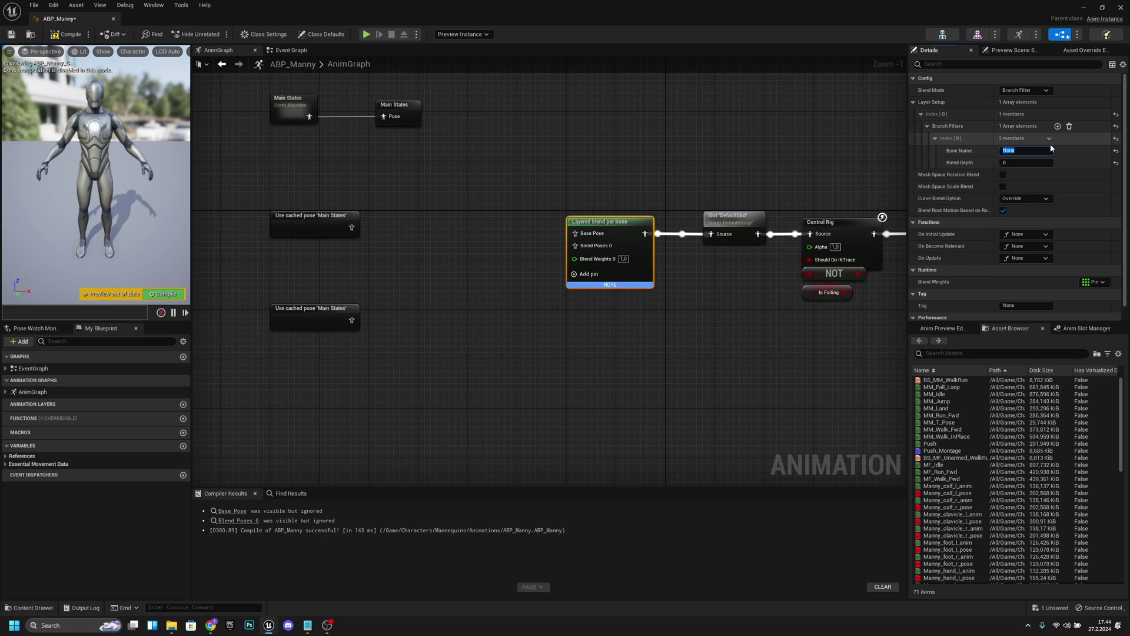
{"action": "key", "text": "ctrl+v"}
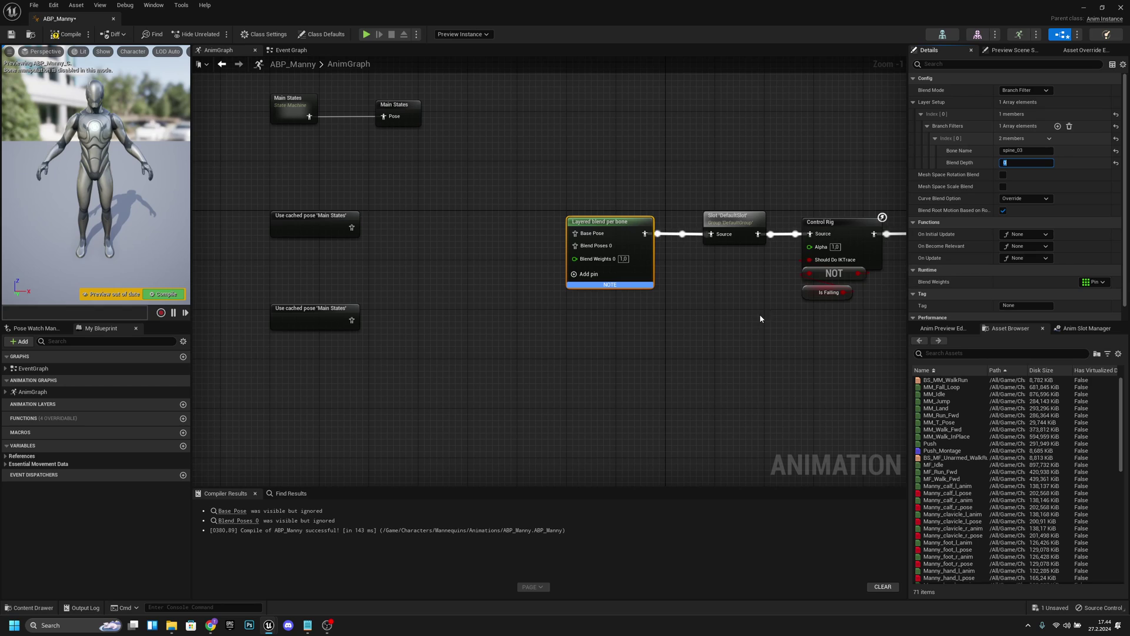
Set the Blend Depth of the Layered blend per bone node's branch filter to 2
{"action": "left_click", "coordinate": [693, 340]}
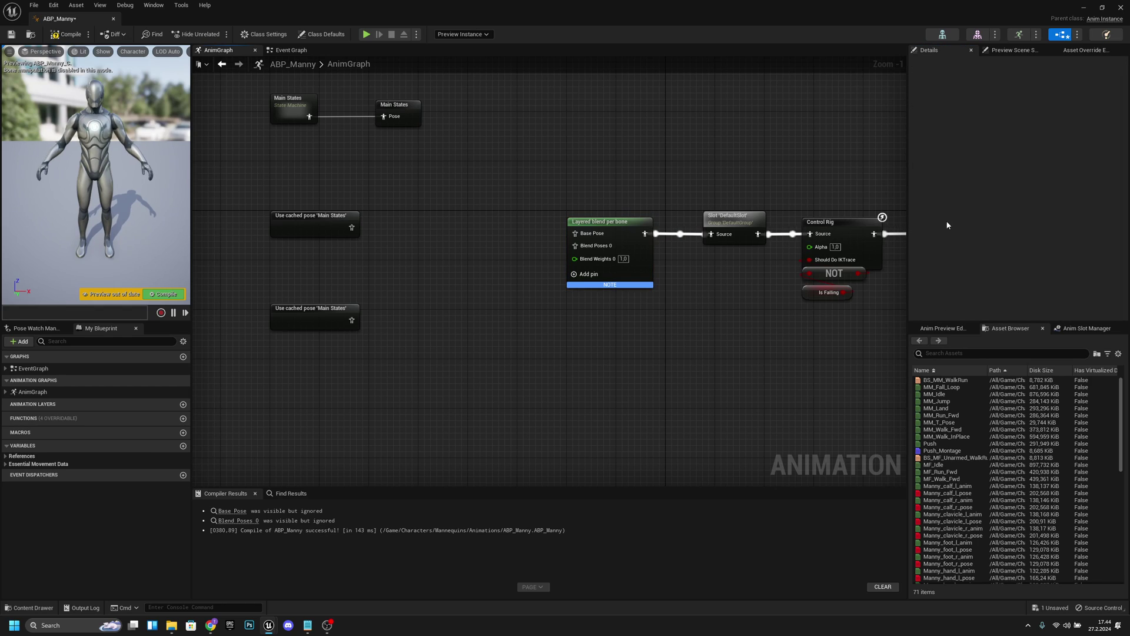
{"action": "left_click", "coordinate": [636, 239]}
{"action": "left_click", "coordinate": [1026, 162]}
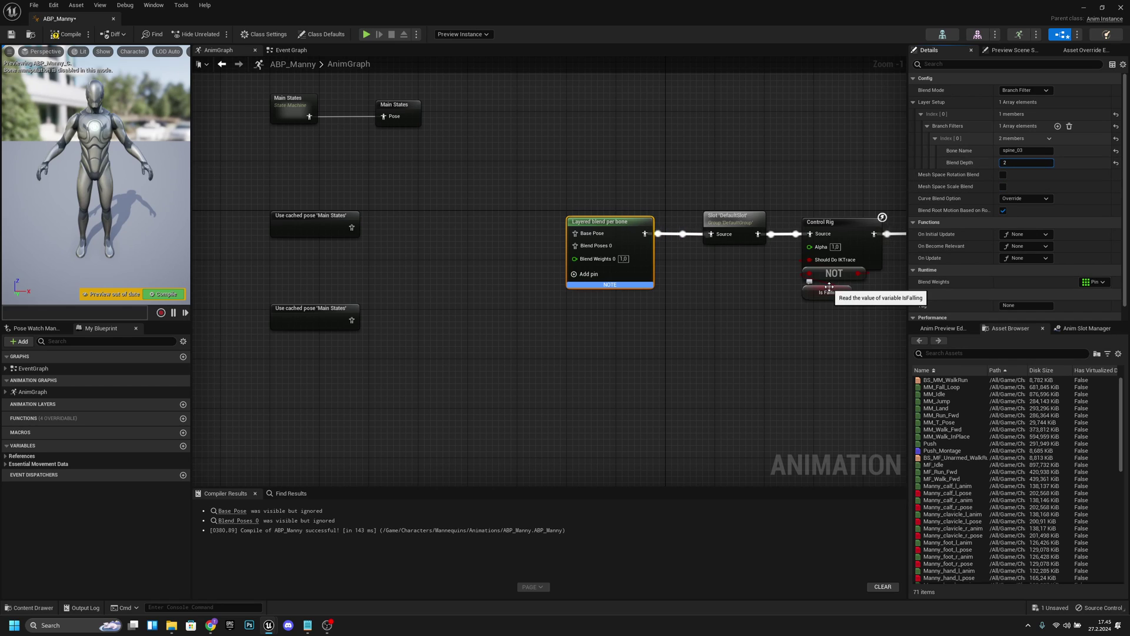
Connect the upper 'Main States' cached pose to the Layered blend per bone node's Base Pose and straighten the connections through to Output Pose
{"action": "key", "text": "Return"}
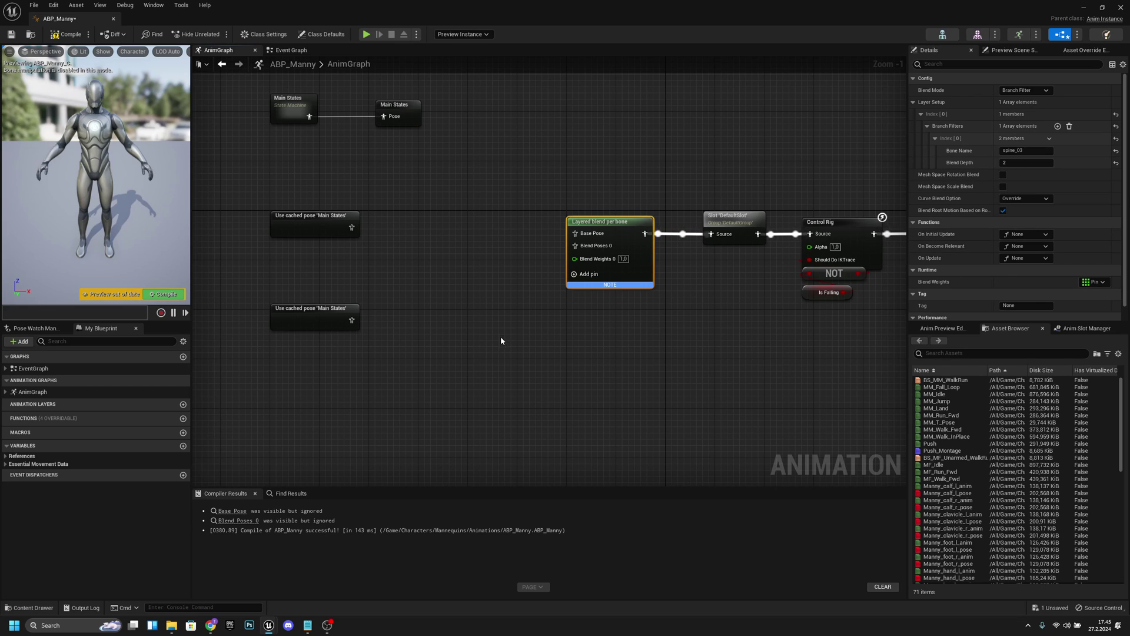
{"action": "right_click_drag", "start_coordinate": [501, 340], "coordinate": [595, 325]}
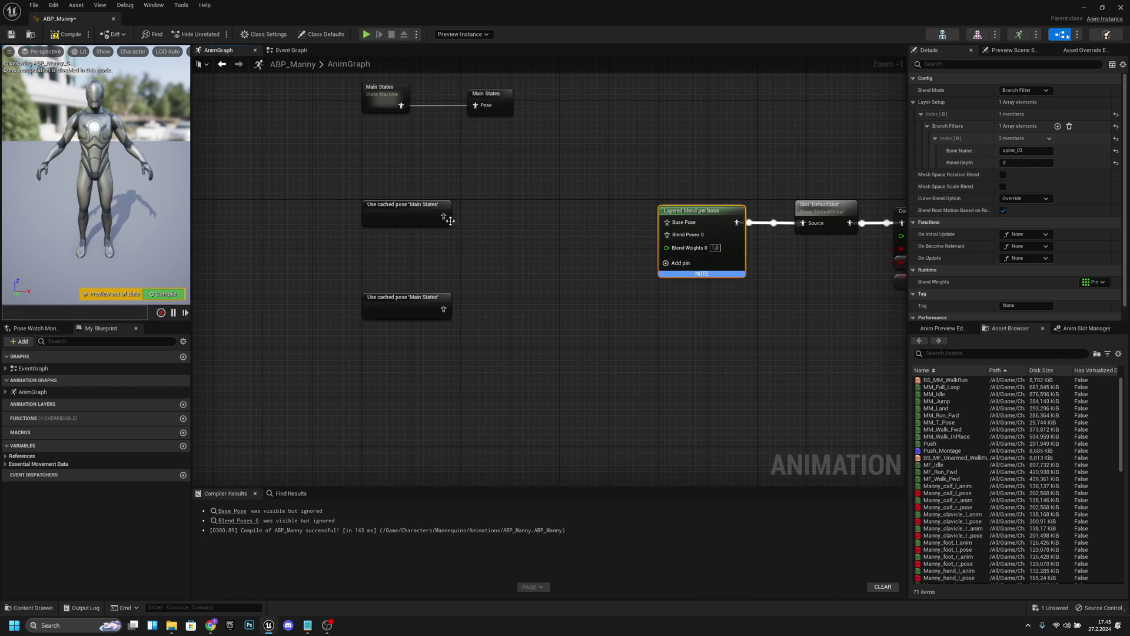
{"action": "left_click_drag", "start_coordinate": [443, 217], "coordinate": [667, 222]}
{"action": "right_click_drag", "start_coordinate": [757, 308], "coordinate": [623, 308]}
{"action": "right_click_drag", "start_coordinate": [722, 301], "coordinate": [618, 341]}
{"action": "scroll", "coordinate": [617, 341], "scroll_direction": "down", "scroll_amount": 1}
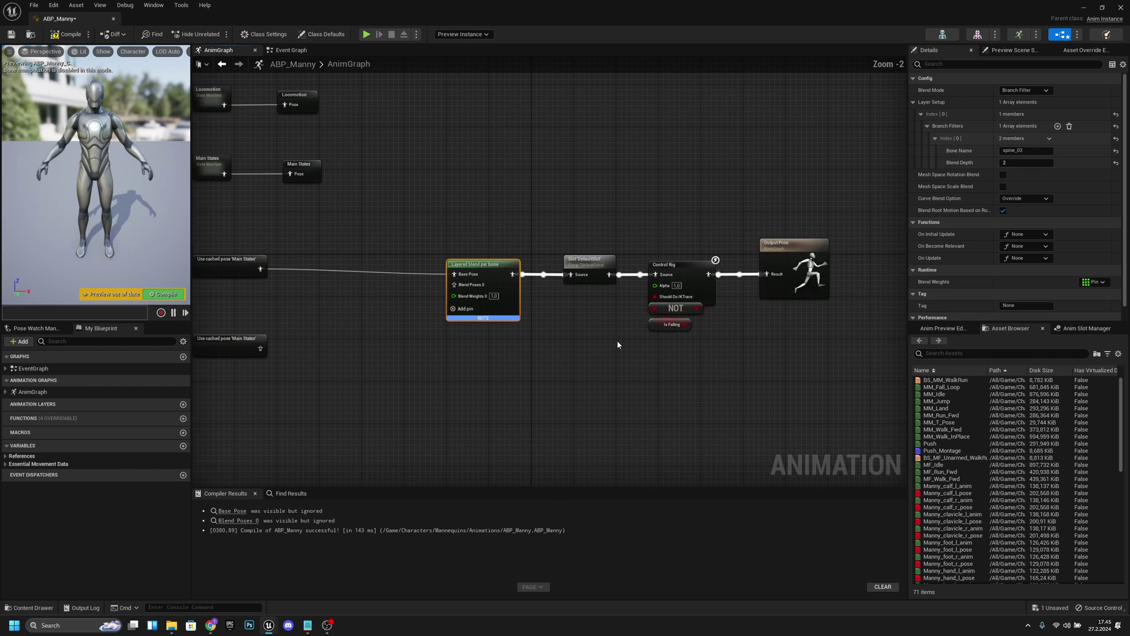
{"action": "scroll", "coordinate": [617, 345], "scroll_direction": "down", "scroll_amount": 1}
{"action": "left_click_drag", "start_coordinate": [801, 231], "coordinate": [274, 279]}
{"action": "key", "text": "q"}
{"action": "left_click", "coordinate": [489, 428]}
Add a Slot 'DefaultSlot' montage node fed by the lower 'Main States' cached pose
{"action": "right_click_drag", "start_coordinate": [487, 413], "coordinate": [640, 335]}
{"action": "scroll", "coordinate": [639, 337], "scroll_direction": "up", "scroll_amount": 2}
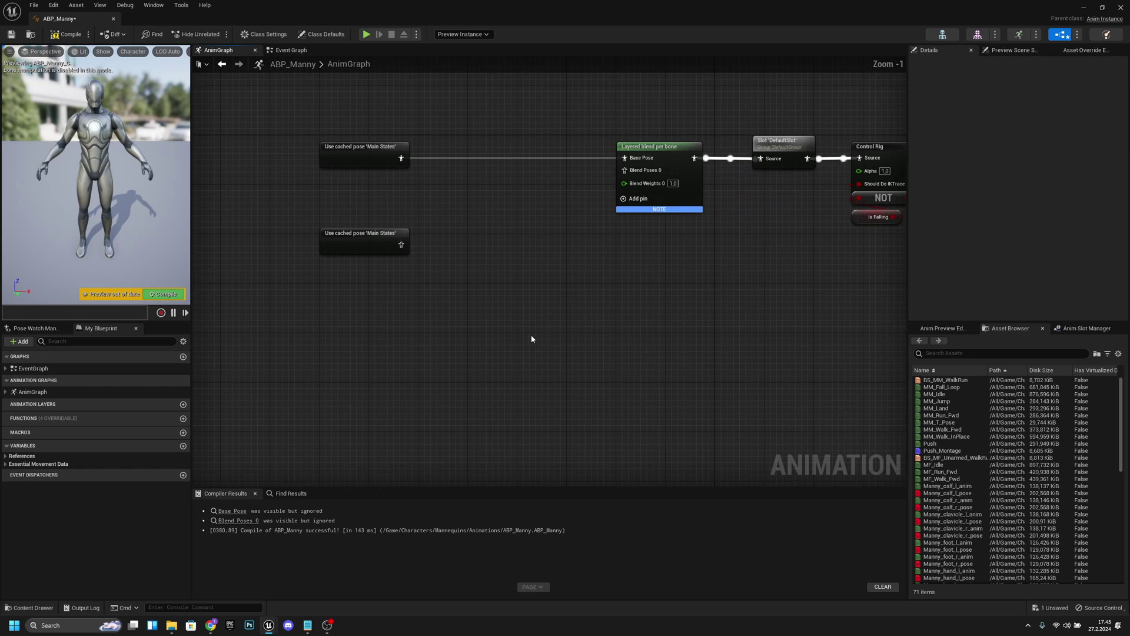
{"action": "right_click_drag", "start_coordinate": [532, 337], "coordinate": [566, 378]}
{"action": "left_click_drag", "start_coordinate": [394, 283], "coordinate": [516, 287]}
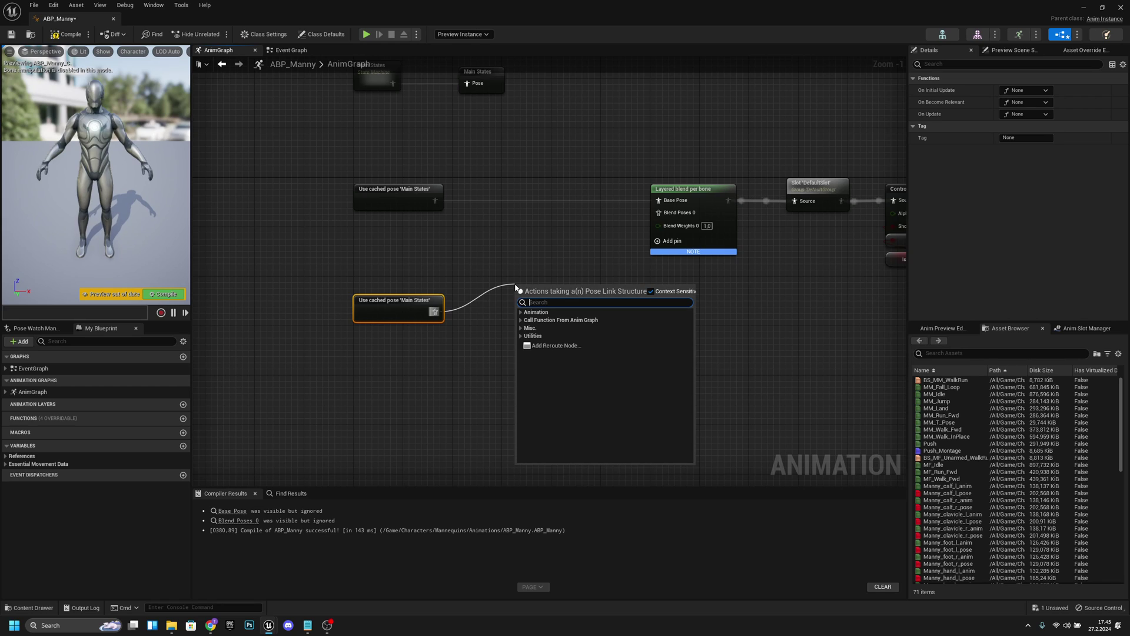
{"action": "type", "text": "m"}
{"action": "key", "text": "BackSpace"}
{"action": "type", "text": "slot"}
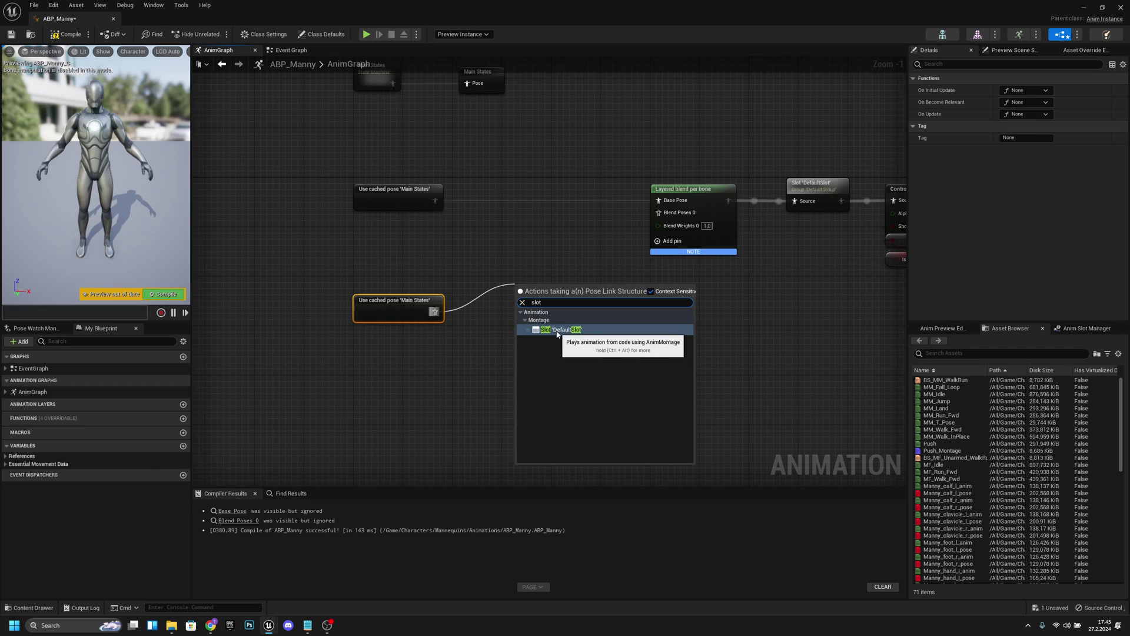
{"action": "left_click", "coordinate": [557, 330]}
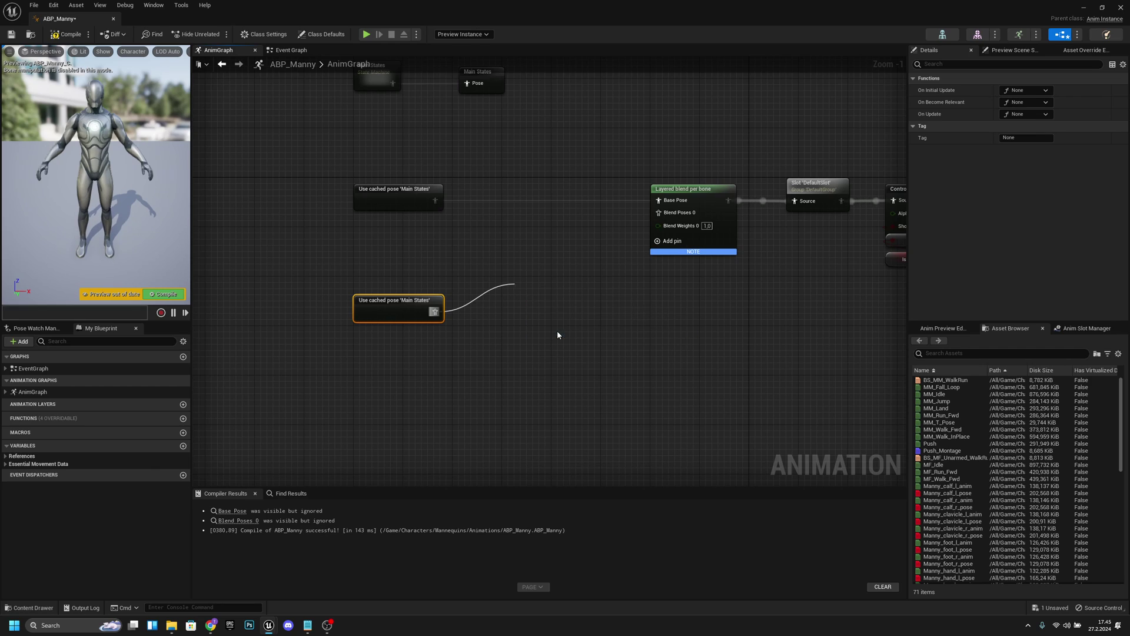
{"action": "left_click_drag", "start_coordinate": [539, 296], "coordinate": [545, 296]}
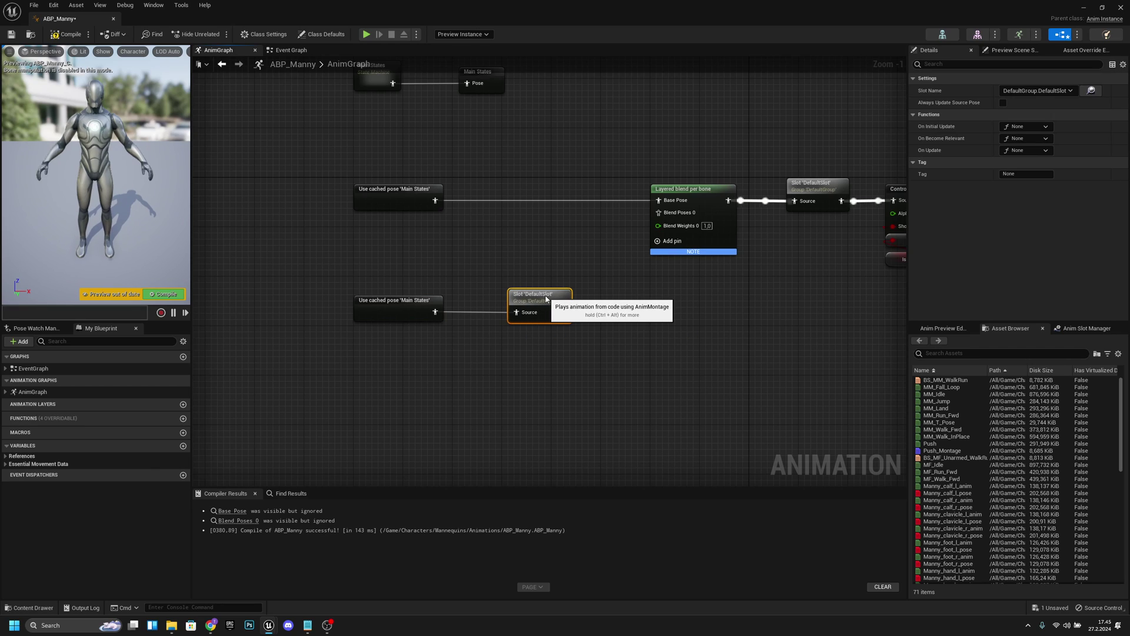
Align the lower cached pose with its slot node and connect the slot's output to Blend Poses 0 of the Layered blend per bone node
{"action": "left_click_drag", "start_coordinate": [567, 358], "coordinate": [436, 281]}
{"action": "left_click", "coordinate": [610, 357]}
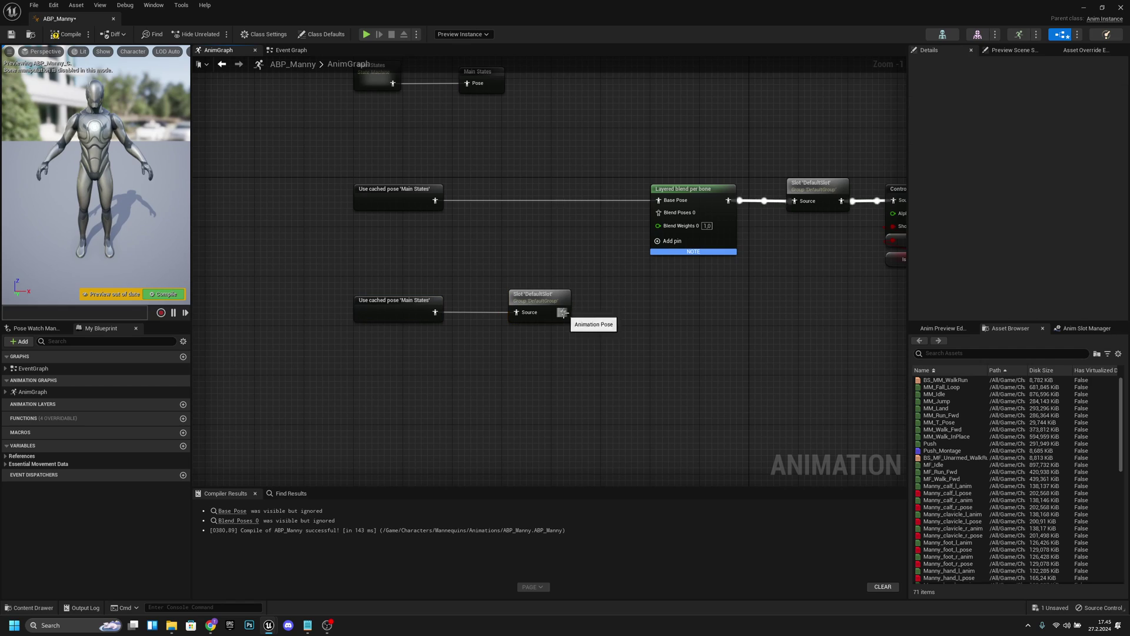
{"action": "left_click_drag", "start_coordinate": [564, 312], "coordinate": [681, 214]}
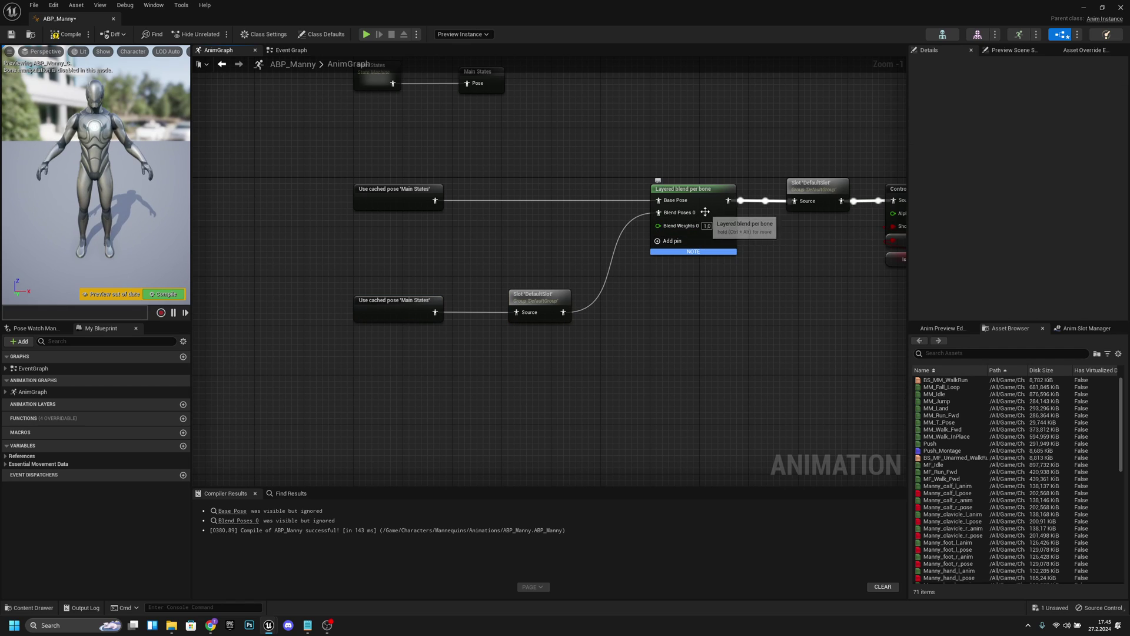
Set the Slot Name of the slot node feeding Blend Poses 0 to DefaultGroup.UpperBody
{"action": "left_click", "coordinate": [546, 301]}
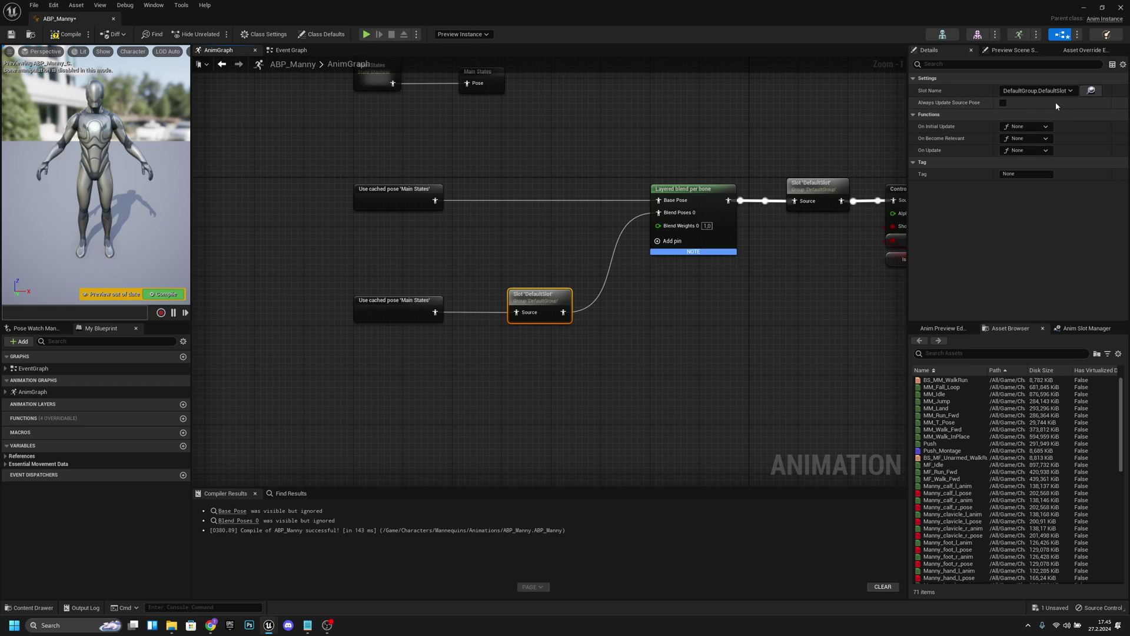
{"action": "left_click", "coordinate": [1068, 90]}
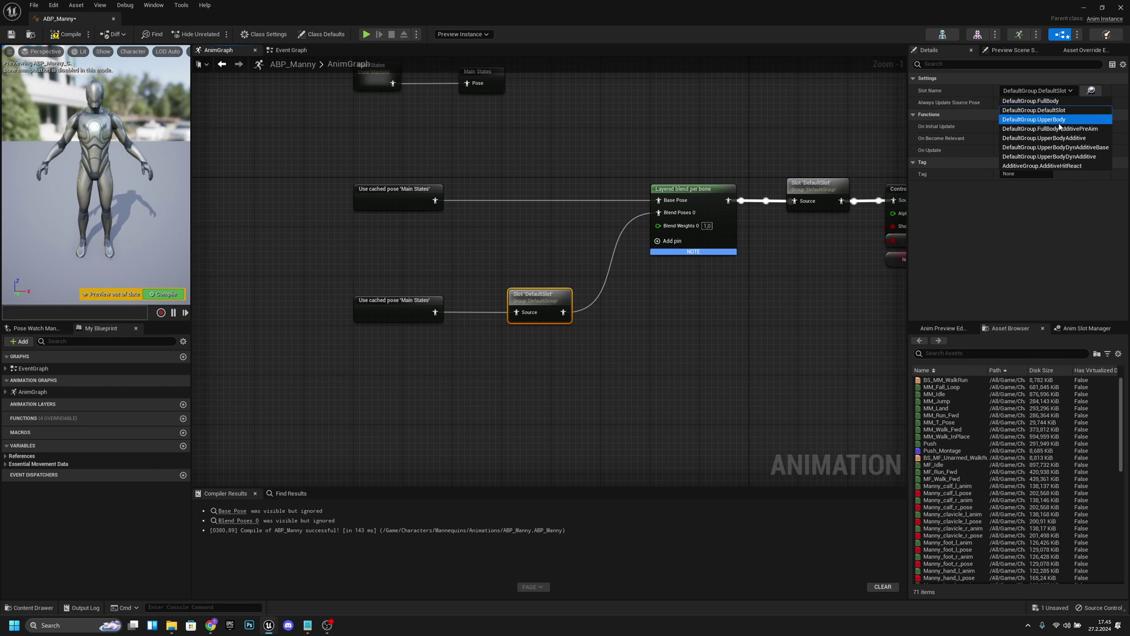
{"action": "left_click", "coordinate": [1065, 119]}
Review the Layered blend per bone settings, both cached pose nodes and the UpperBody slot in the AnimGraph
{"action": "right_click_drag", "start_coordinate": [763, 326], "coordinate": [680, 294]}
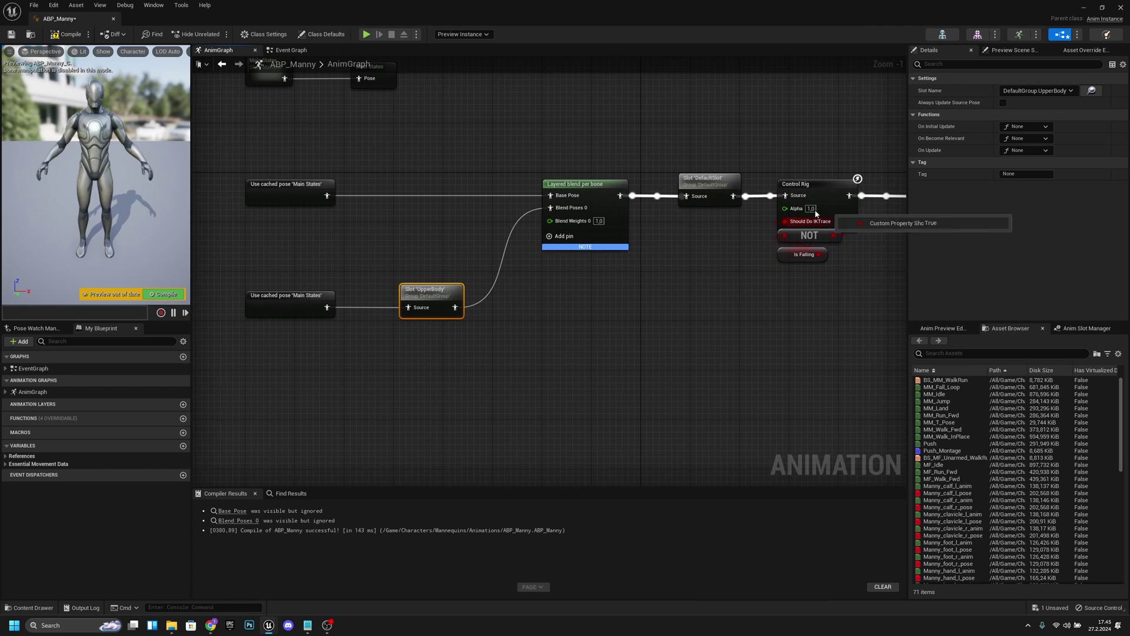
{"action": "left_click", "coordinate": [618, 185]}
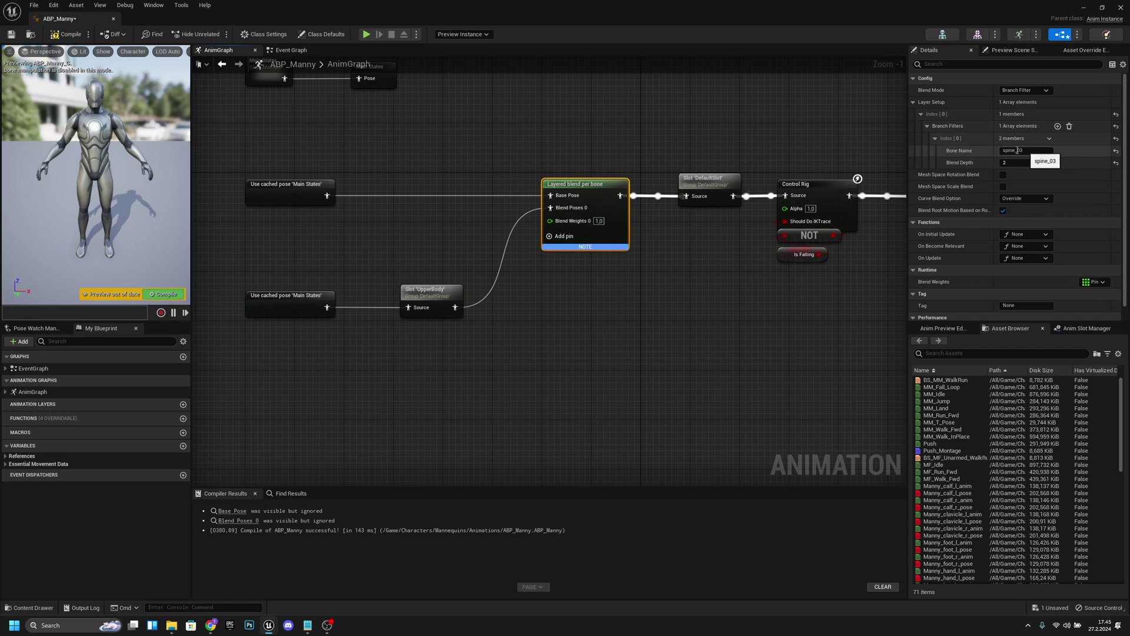
{"action": "right_click_drag", "start_coordinate": [499, 230], "coordinate": [592, 223]}
{"action": "left_click", "coordinate": [378, 300]}
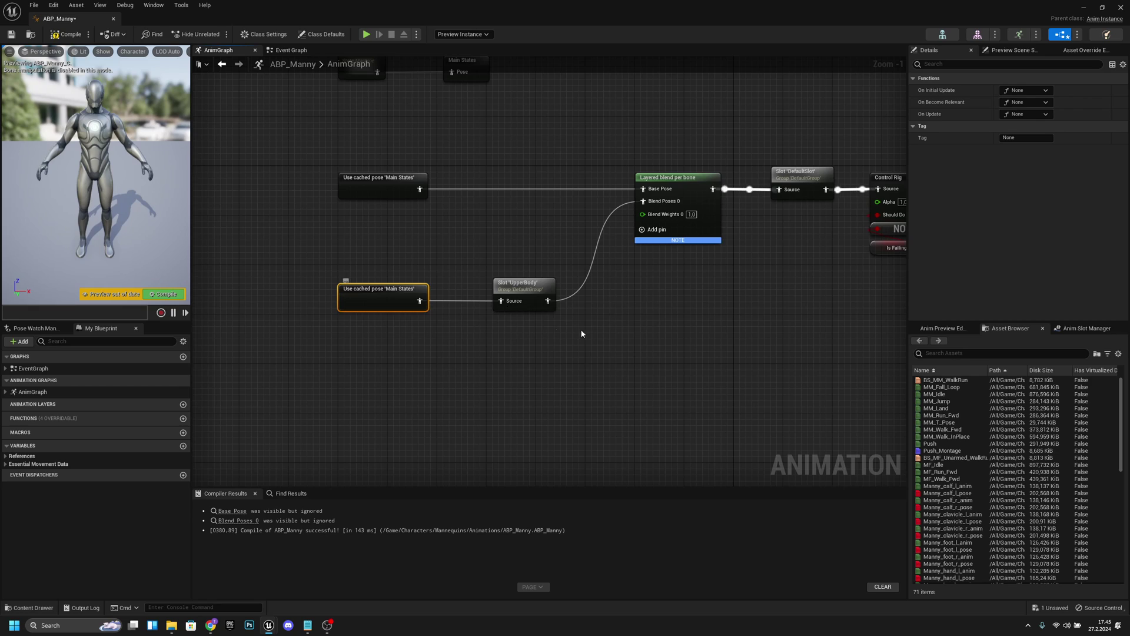
{"action": "right_click_drag", "start_coordinate": [582, 334], "coordinate": [551, 348]}
{"action": "left_click", "coordinate": [349, 196]}
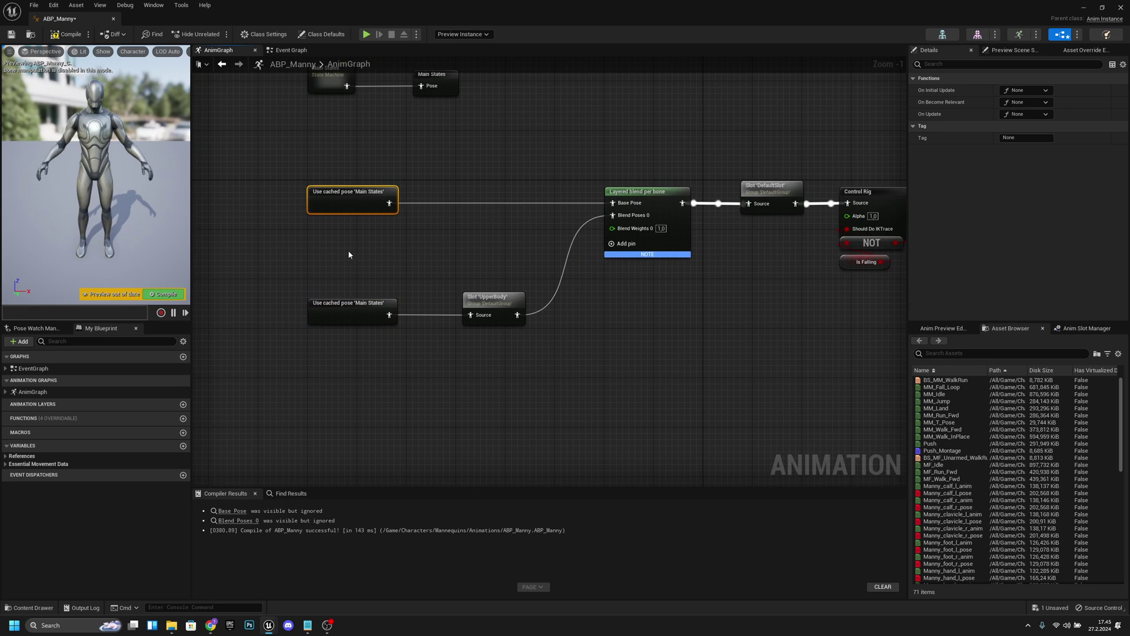
{"action": "left_click", "coordinate": [368, 315]}
{"action": "right_click", "coordinate": [557, 312]}
{"action": "left_click", "coordinate": [582, 302]}
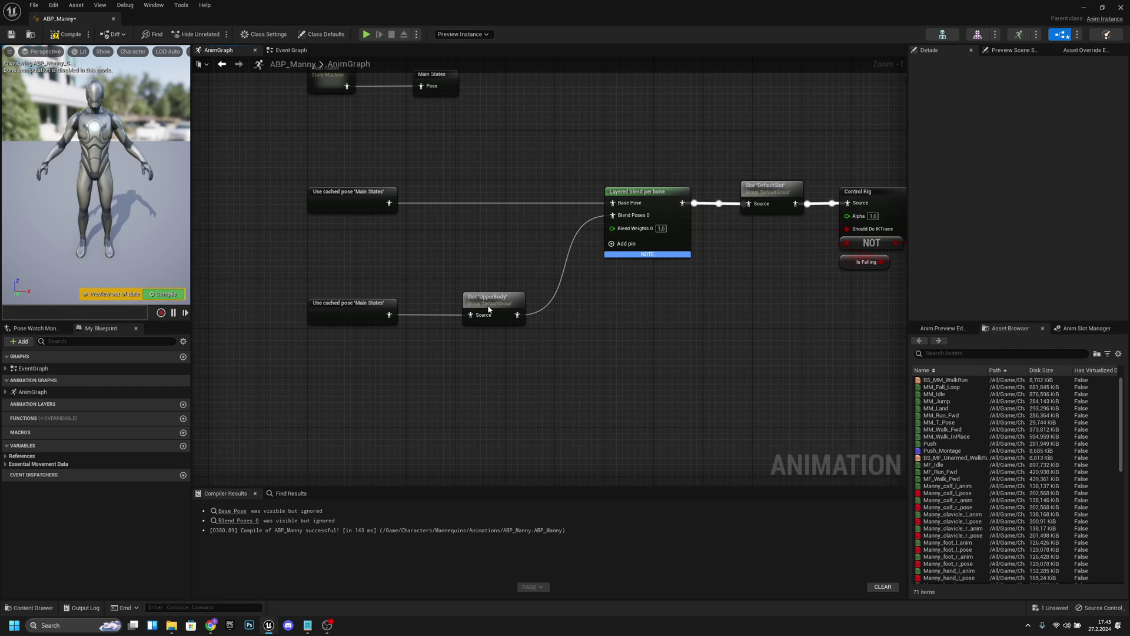
{"action": "left_click", "coordinate": [502, 318]}
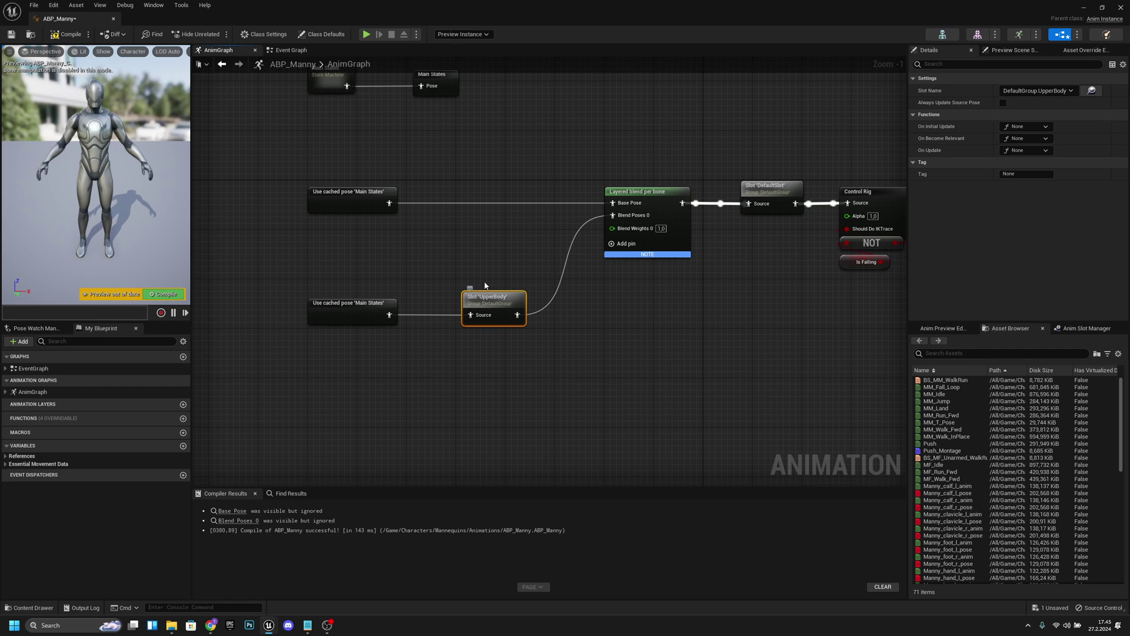
Compile and save the ABP_Manny animation blueprint and close its editor
{"action": "right_click_drag", "start_coordinate": [637, 327], "coordinate": [616, 355]}
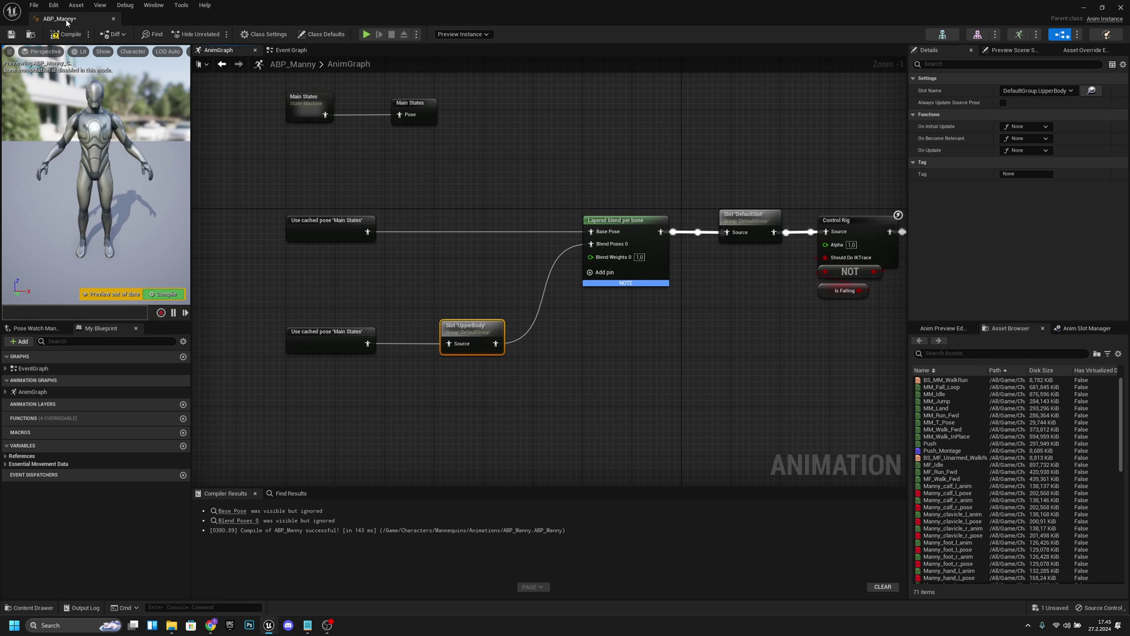
{"action": "key", "text": "ctrl+s"}
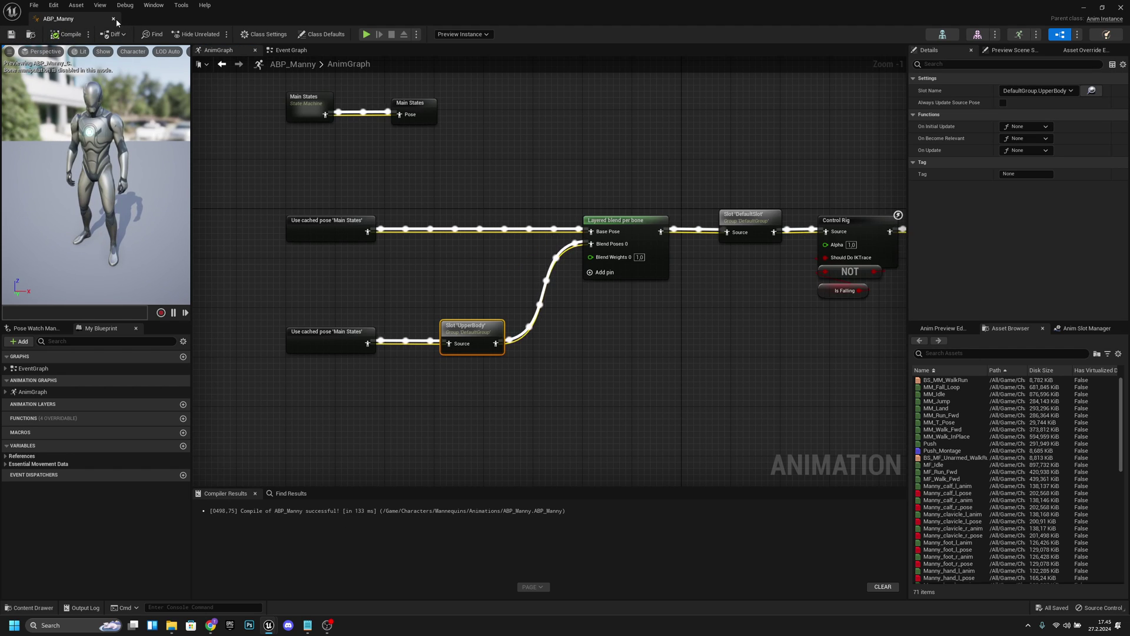
{"action": "left_click", "coordinate": [114, 18]}
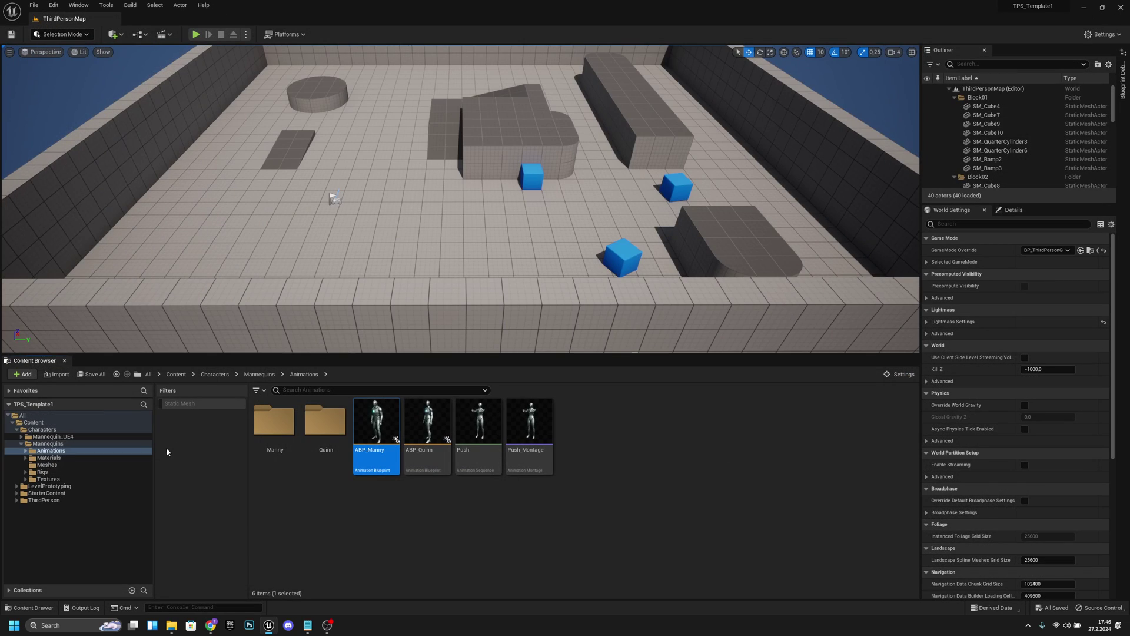
Open the BP_ThirdPersonCharacter blueprint from the ThirdPerson/Blueprints folder
{"action": "left_click", "coordinate": [76, 501]}
{"action": "double_click", "coordinate": [273, 426]}
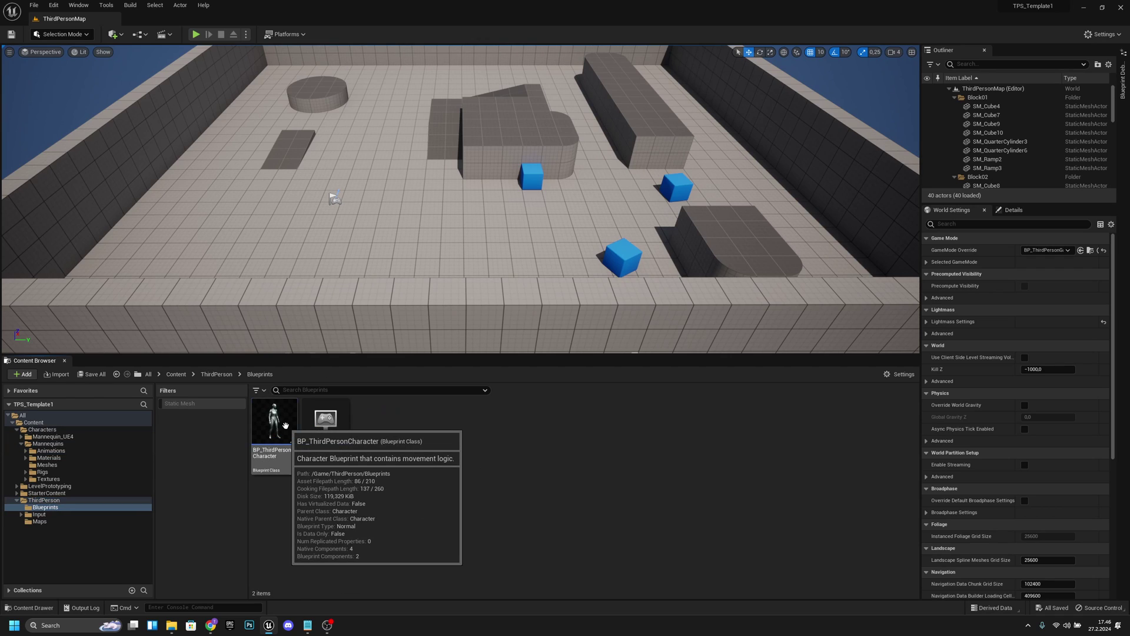
{"action": "double_click", "coordinate": [286, 425]}
Add a keyboard 0 event node in the Event Graph beside the Camera Input group and set its Input Key to Left Mouse Button
{"action": "right_click_drag", "start_coordinate": [599, 348], "coordinate": [543, 222]}
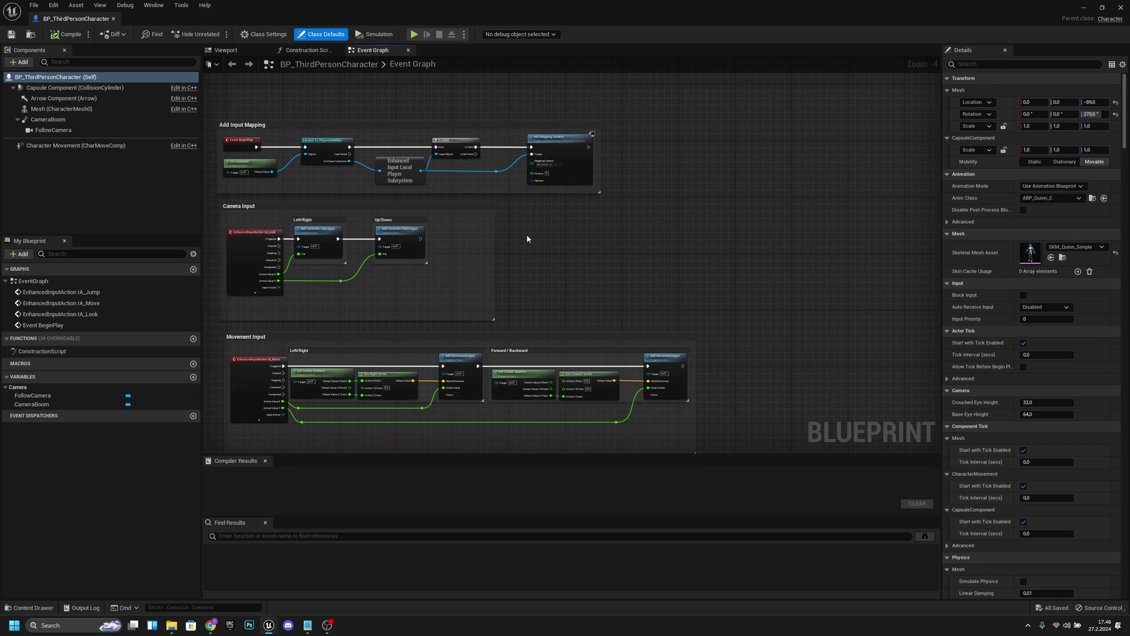
{"action": "scroll", "coordinate": [525, 234], "scroll_direction": "up", "scroll_amount": 3}
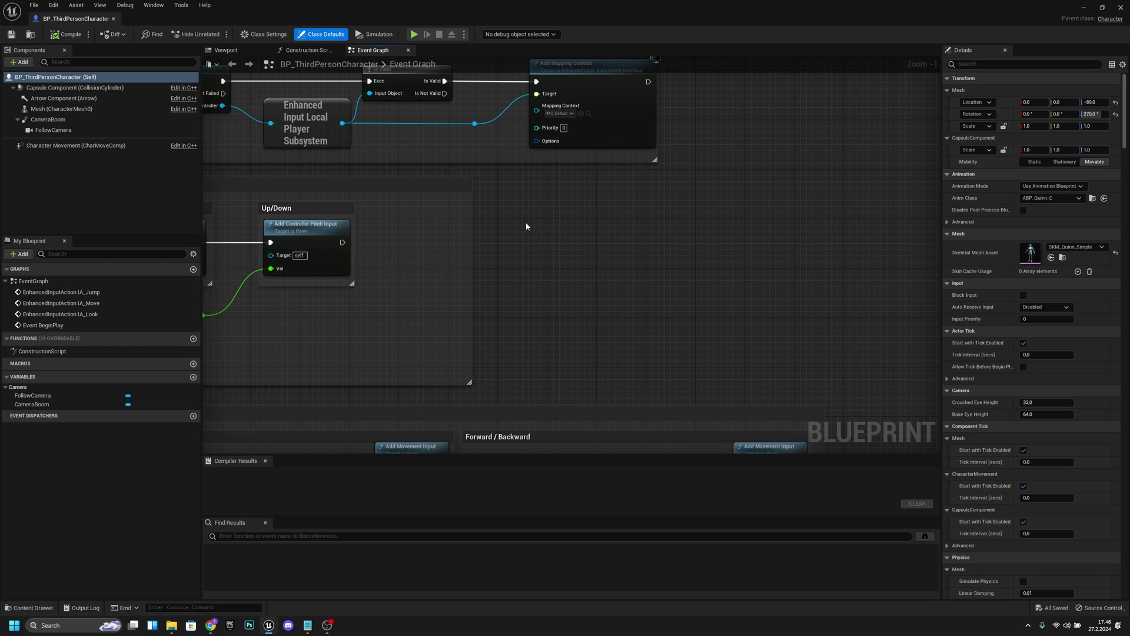
{"action": "right_click", "coordinate": [527, 226]}
{"action": "type", "text": "key"}
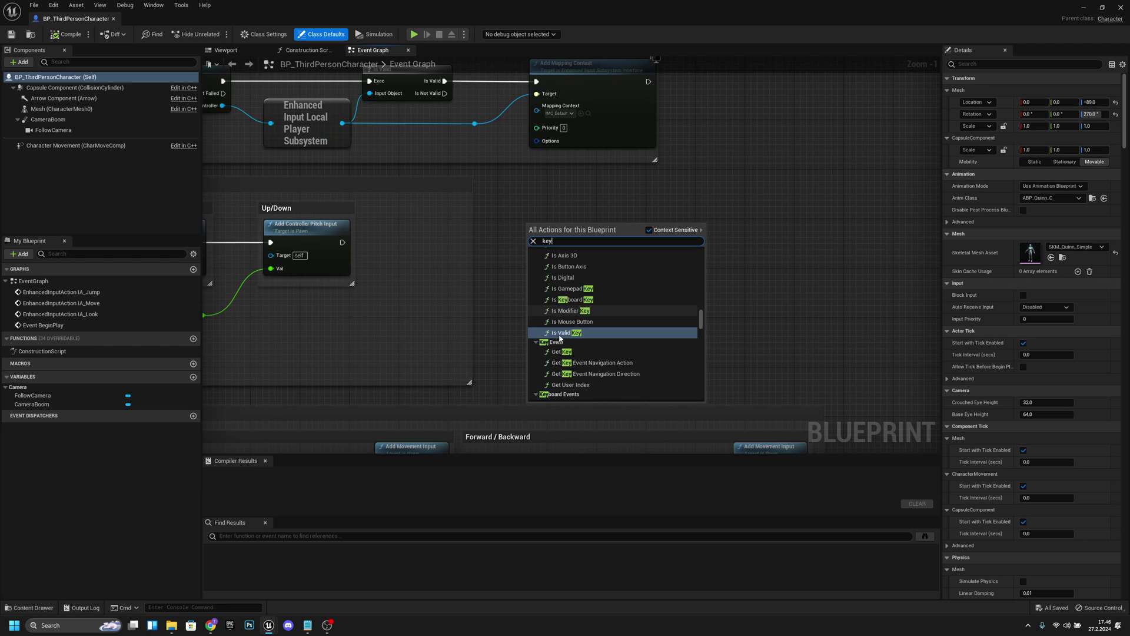
{"action": "scroll", "coordinate": [591, 318], "scroll_direction": "down", "scroll_amount": 3}
{"action": "scroll", "coordinate": [588, 321], "scroll_direction": "down", "scroll_amount": 4}
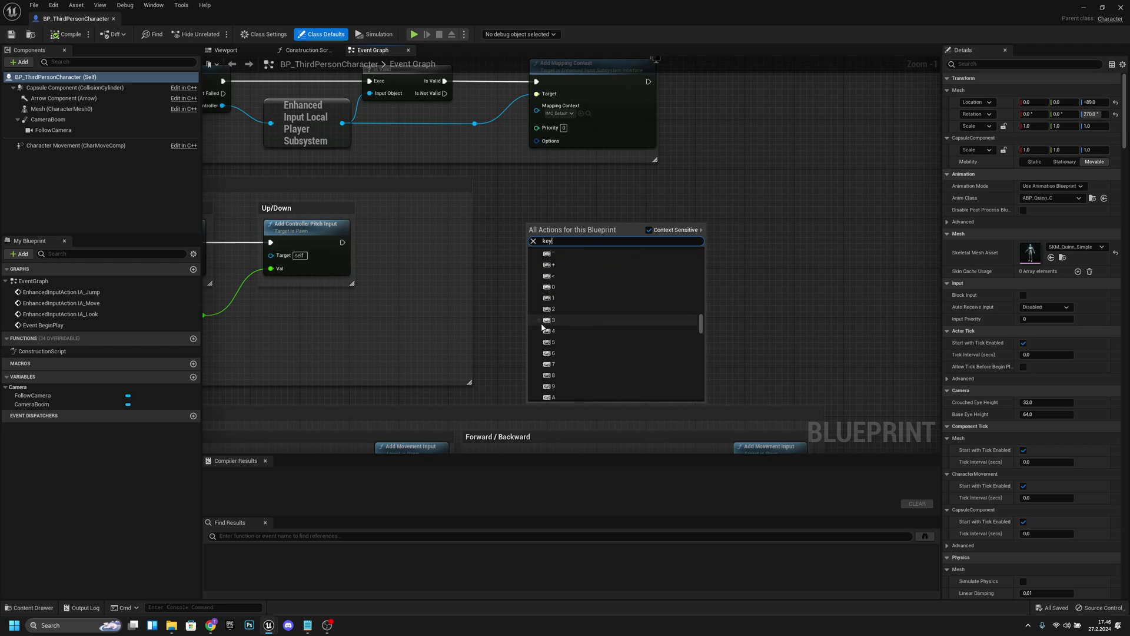
{"action": "scroll", "coordinate": [581, 348], "scroll_direction": "up", "scroll_amount": 4}
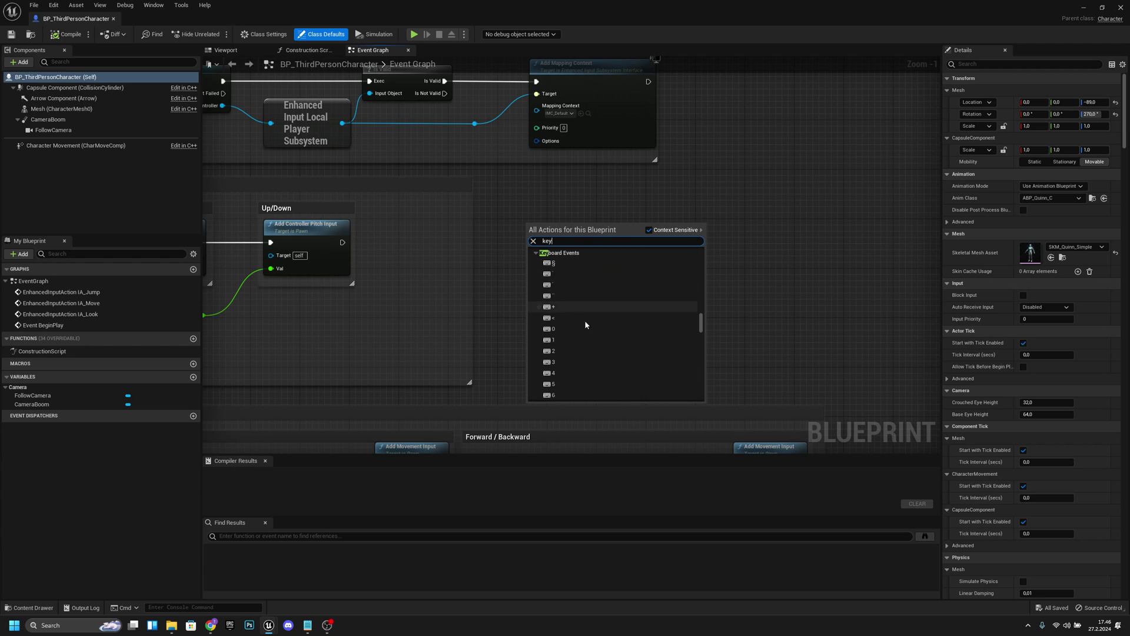
{"action": "scroll", "coordinate": [587, 351], "scroll_direction": "down", "scroll_amount": 2}
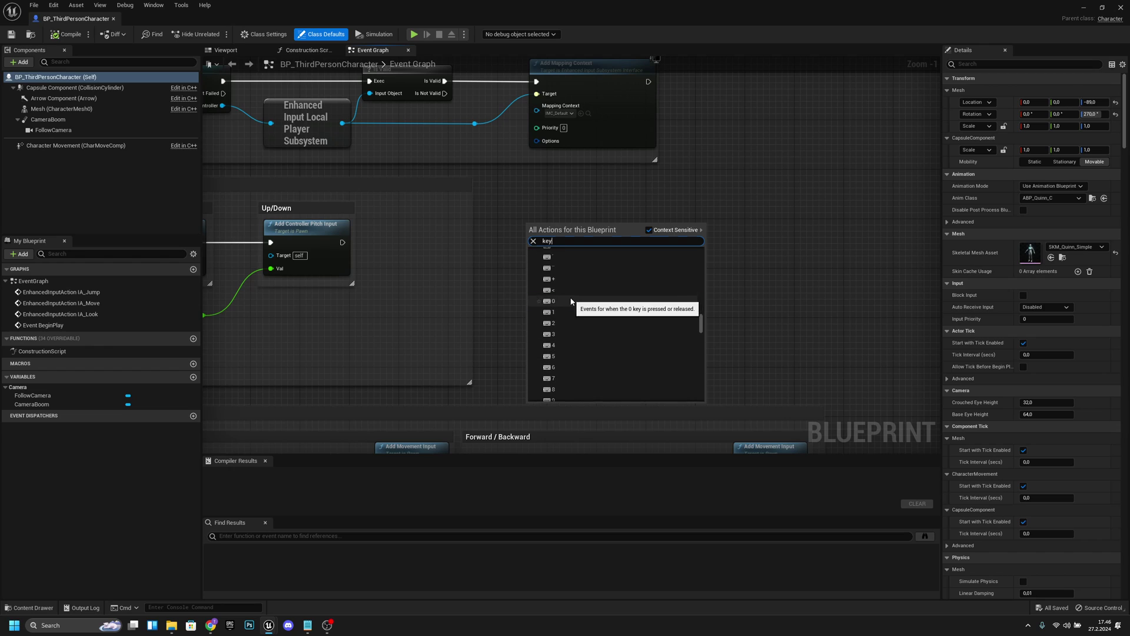
{"action": "left_click", "coordinate": [568, 301]}
{"action": "left_click_drag", "start_coordinate": [548, 221], "coordinate": [548, 214]}
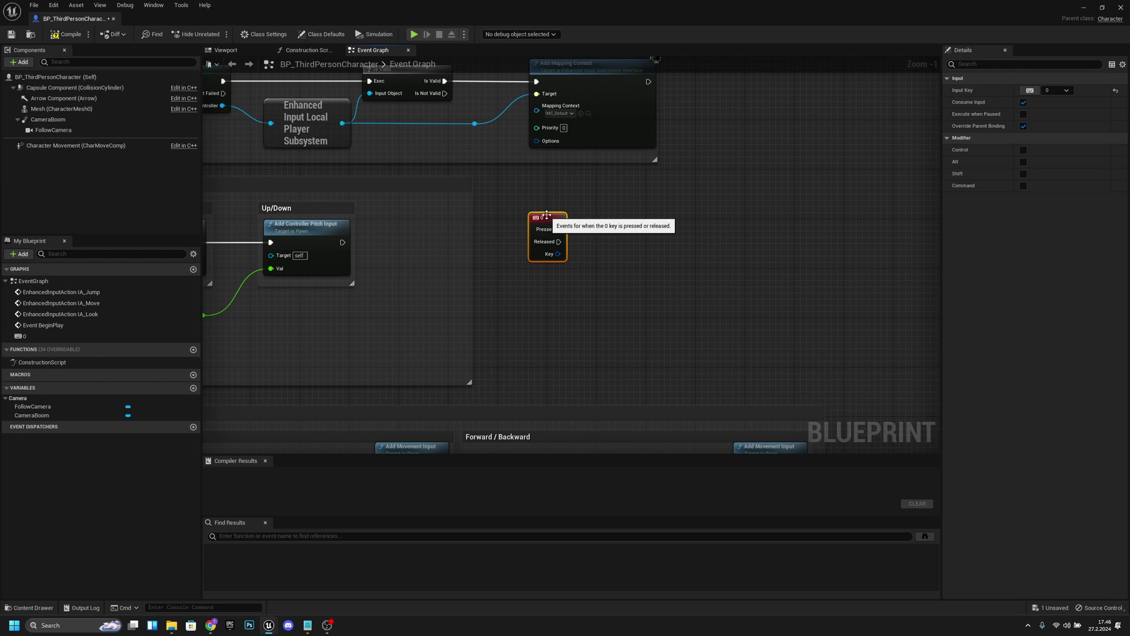
{"action": "left_click", "coordinate": [1031, 91]}
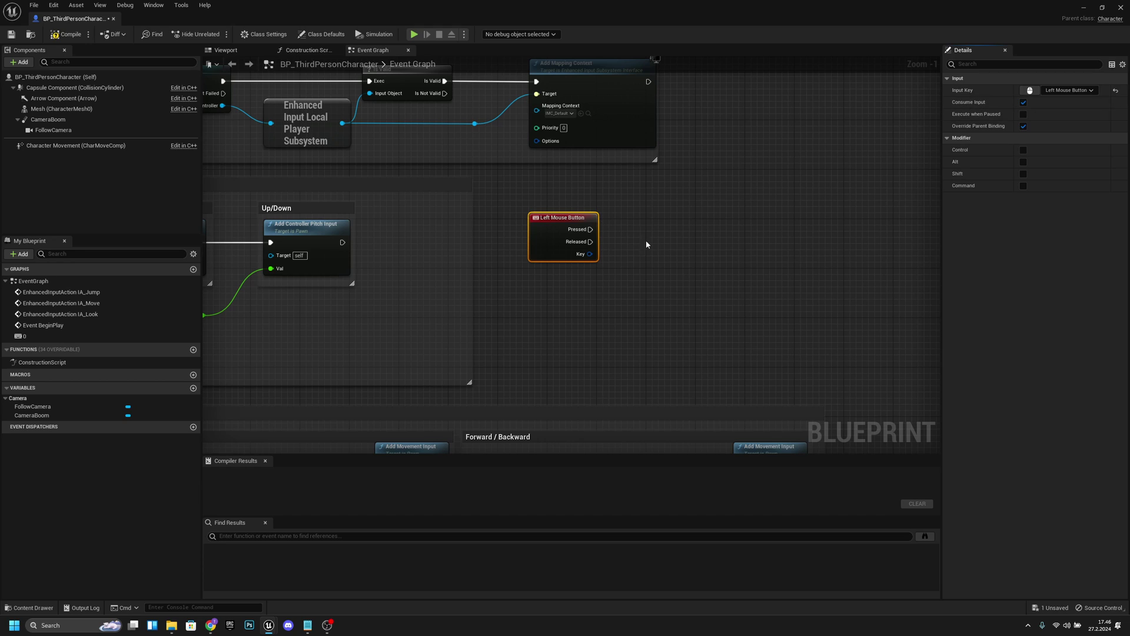
Add a reference to the character's Mesh component near the Left Mouse Button event in the Event Graph
{"action": "right_click_drag", "start_coordinate": [646, 240], "coordinate": [491, 251]}
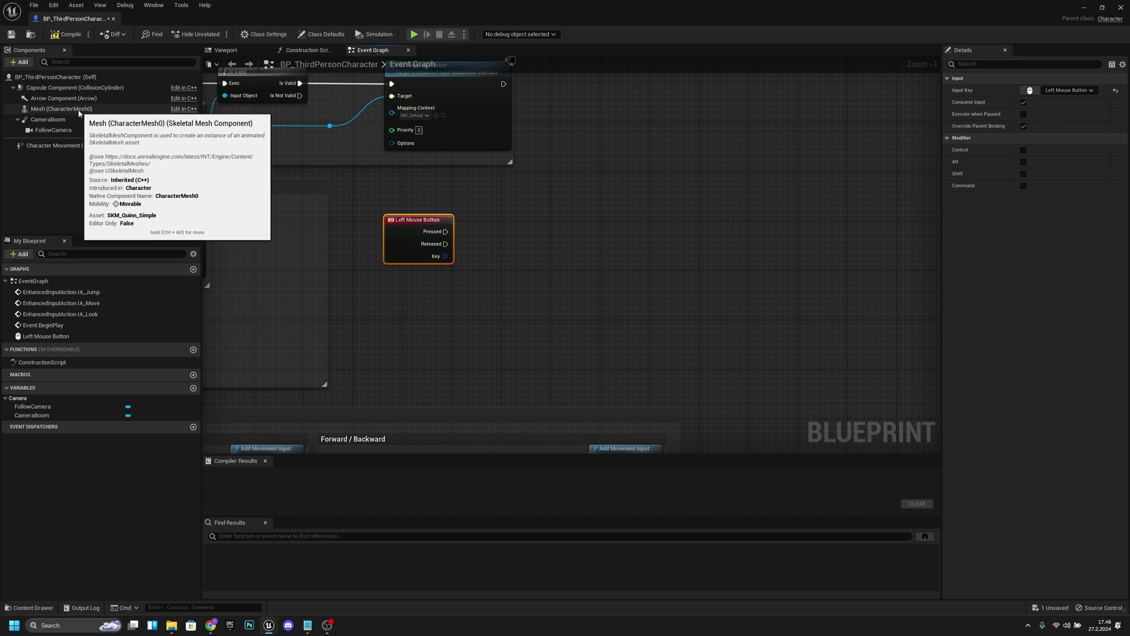
{"action": "left_click_drag", "start_coordinate": [61, 109], "coordinate": [498, 255]}
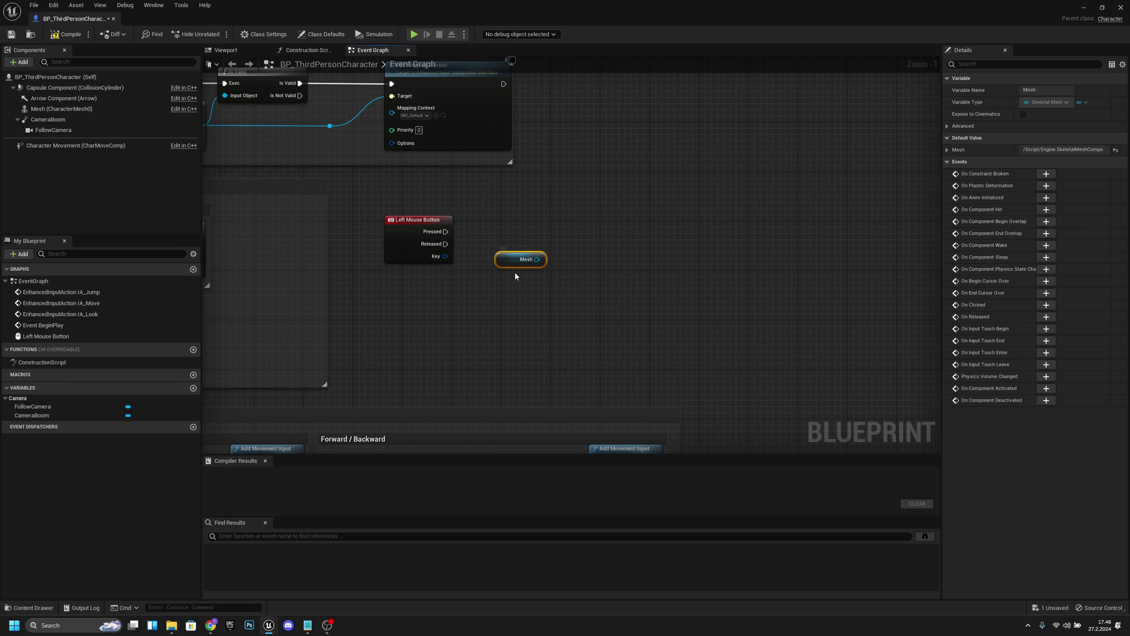
Select the Mesh component in the blueprint's viewport and examine the character mesh it represents
{"action": "left_click", "coordinate": [244, 52]}
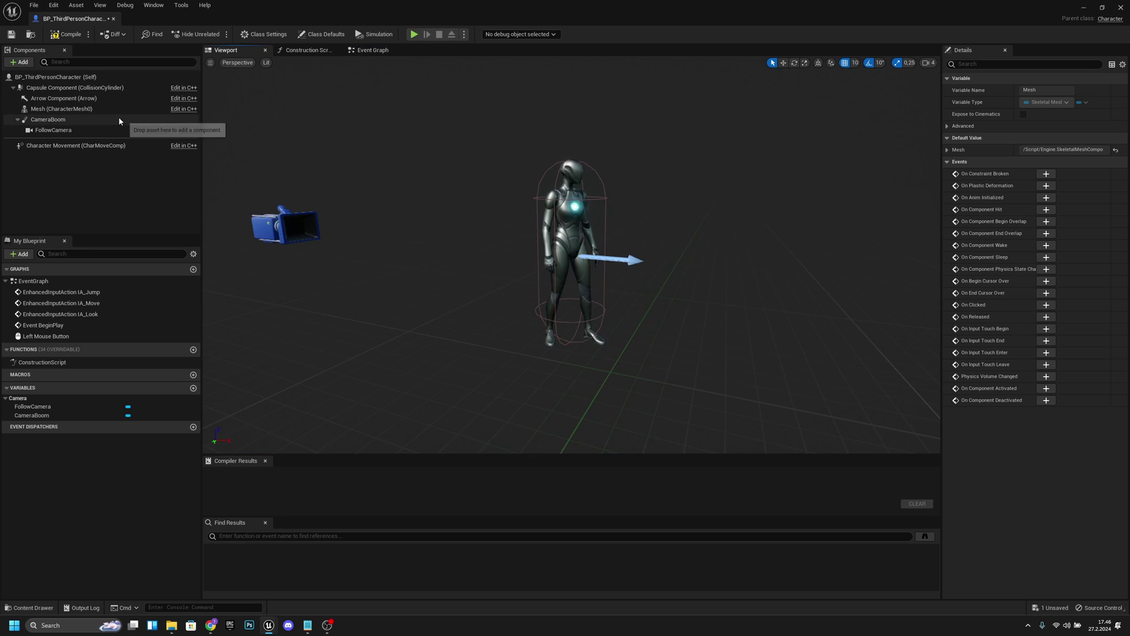
{"action": "left_click", "coordinate": [82, 110]}
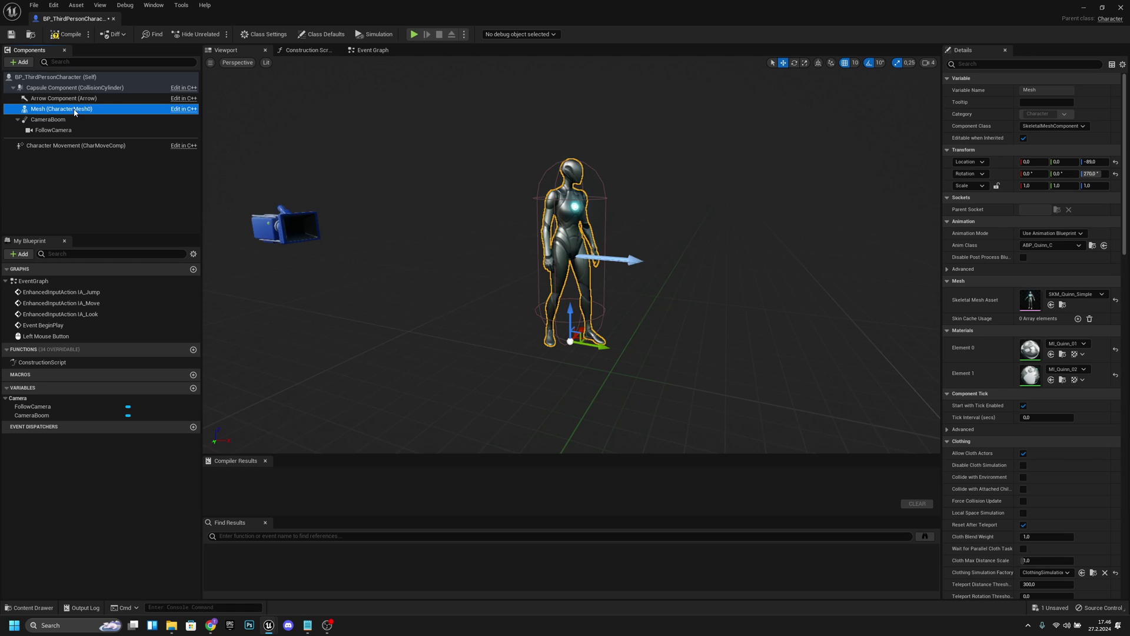
{"action": "right_click_drag", "start_coordinate": [626, 217], "coordinate": [591, 227]}
{"action": "key", "text": "w"}
{"action": "key", "text": "s"}
{"action": "key", "text": "a"}
{"action": "key", "text": "d"}
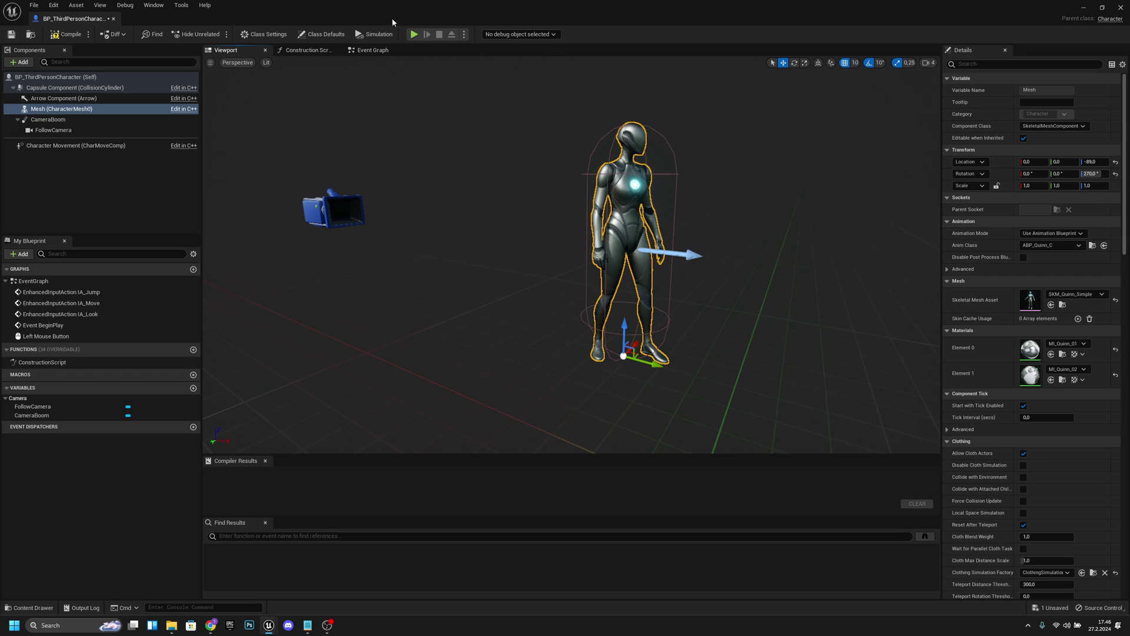
Add a Play Montage node fed by the Mesh reference in the Event Graph and run it from the Left Mouse Button event's Pressed output
{"action": "left_click", "coordinate": [377, 52]}
{"action": "scroll", "coordinate": [517, 248], "scroll_direction": "up", "scroll_amount": 2}
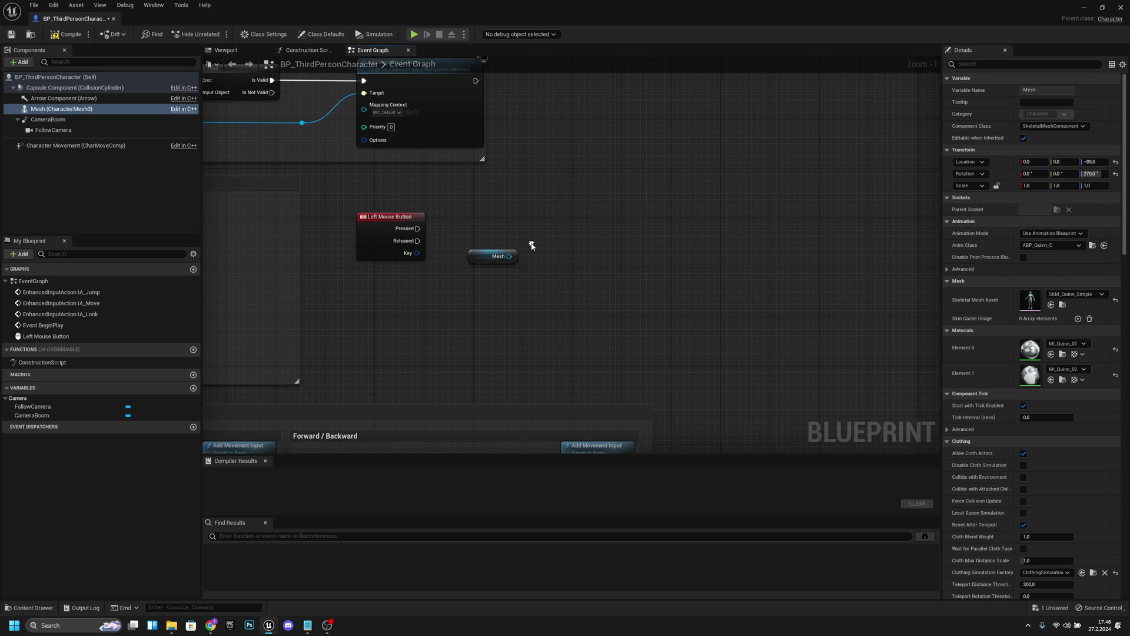
{"action": "left_click_drag", "start_coordinate": [507, 257], "coordinate": [567, 241]}
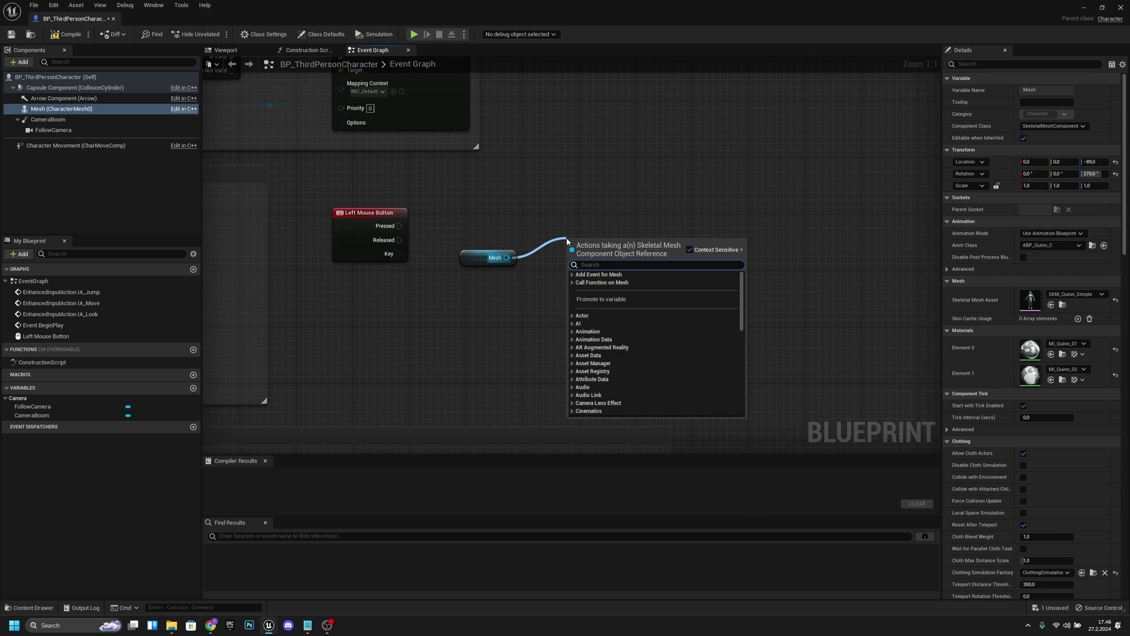
{"action": "type", "text": "play mona"}
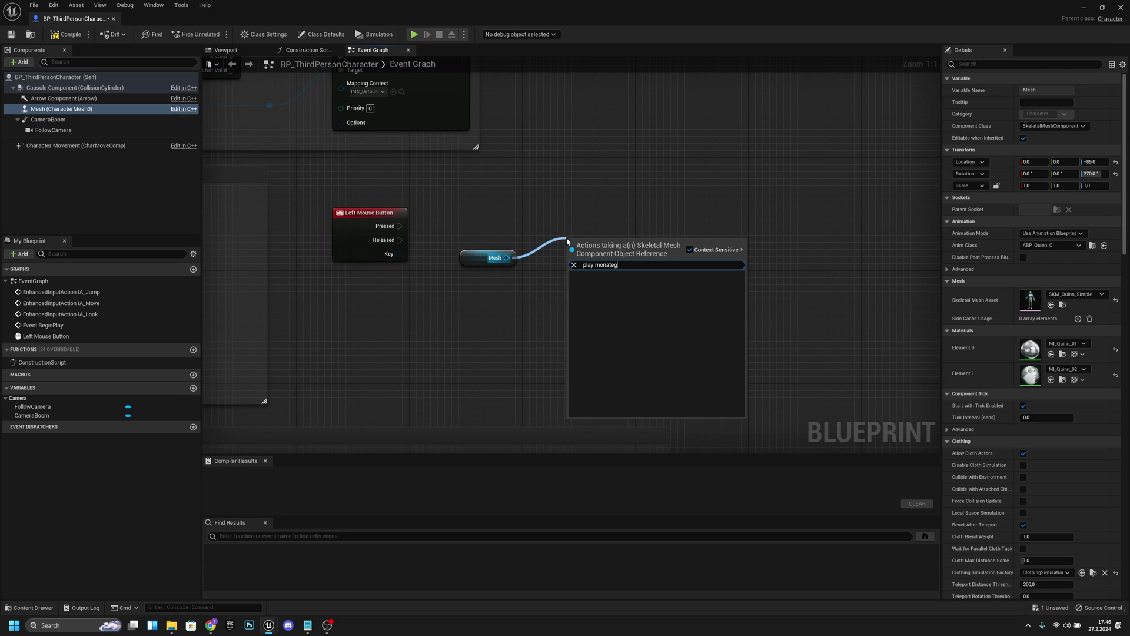
{"action": "key", "text": "BackSpace"}
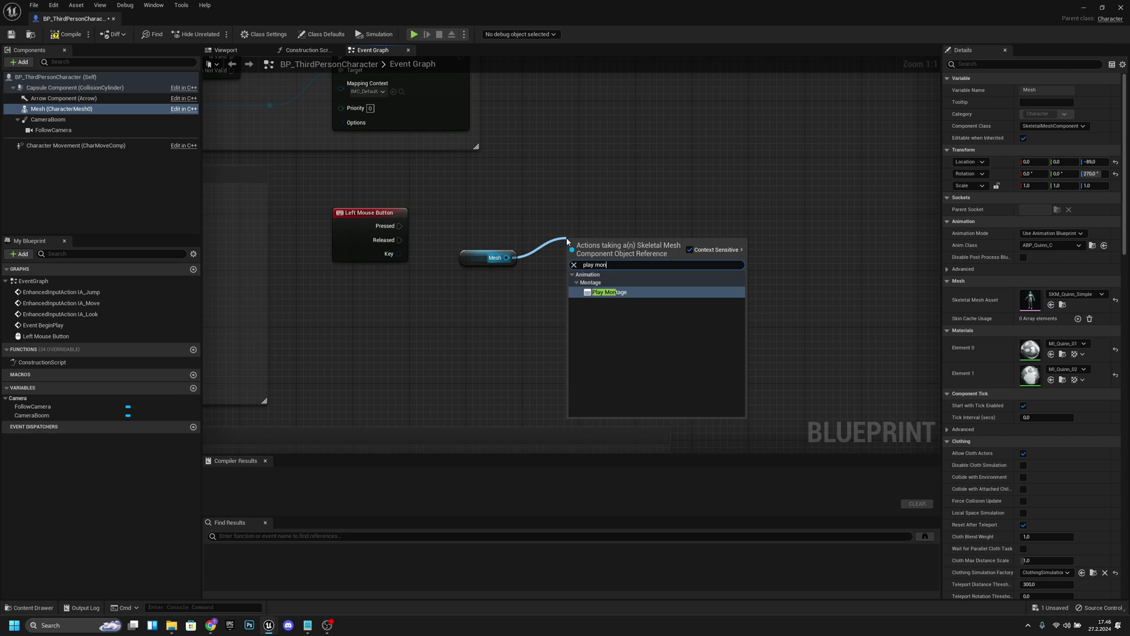
{"action": "key", "text": "Return"}
{"action": "left_click_drag", "start_coordinate": [399, 226], "coordinate": [605, 211]}
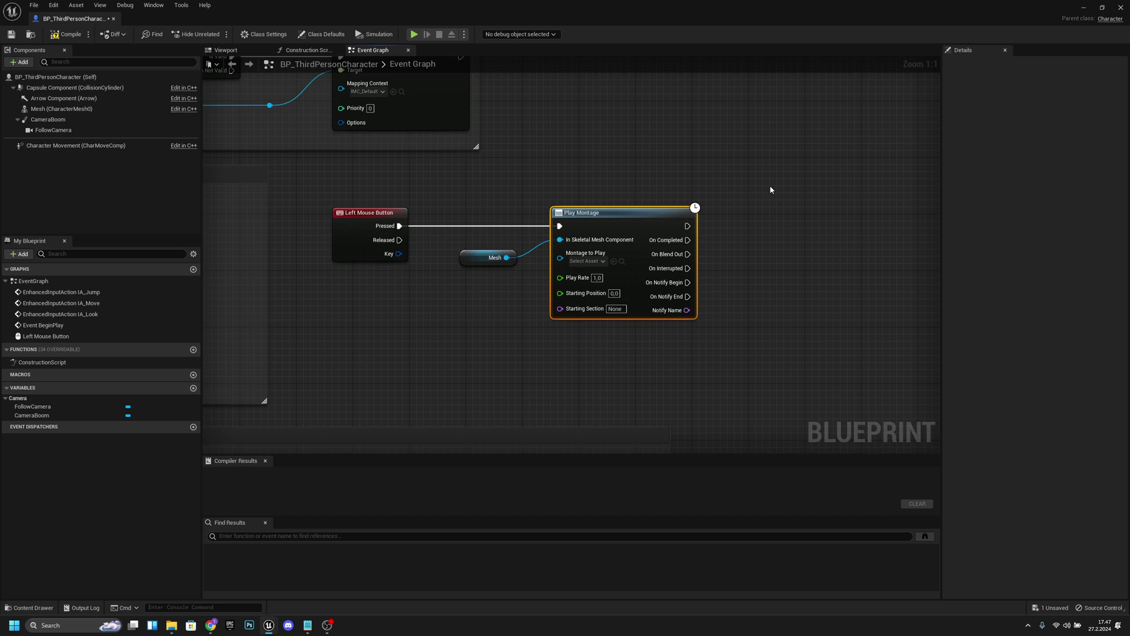
Set the Play Montage node's Montage to Play to Push_Montage, and compile and save the blueprint
{"action": "left_click", "coordinate": [597, 264]}
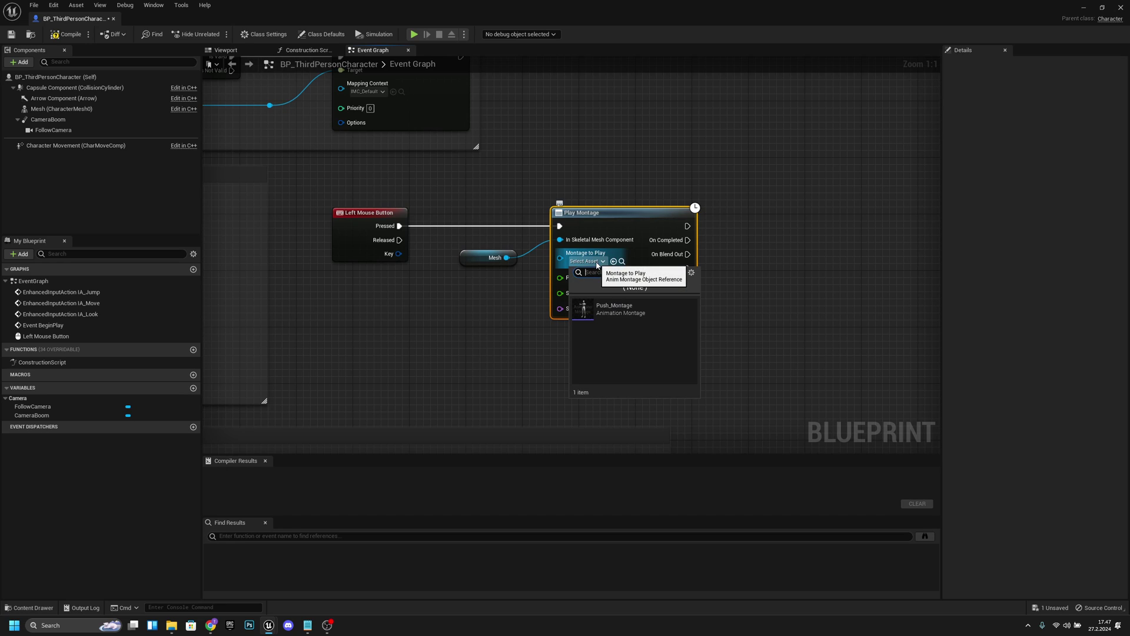
{"action": "left_click", "coordinate": [630, 312]}
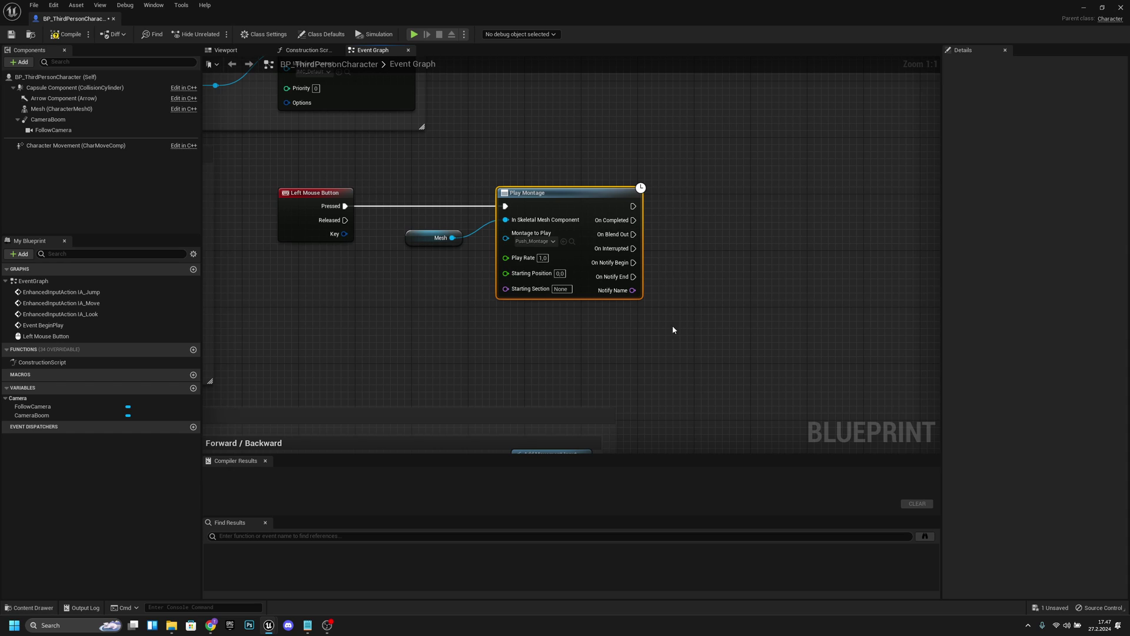
{"action": "left_click", "coordinate": [66, 34]}
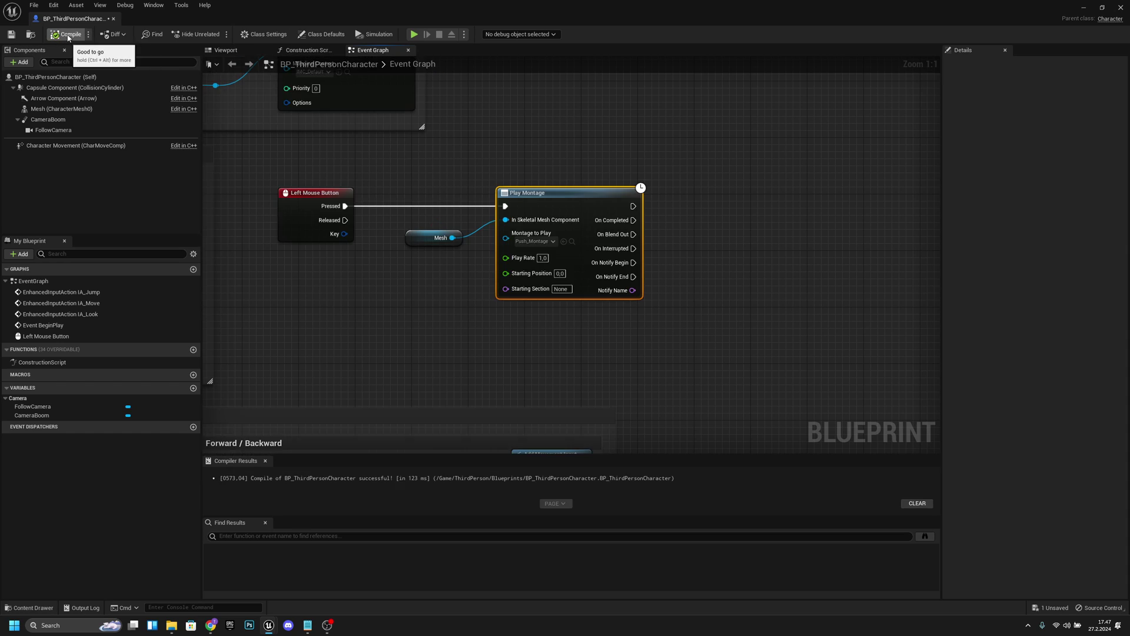
{"action": "left_click", "coordinate": [16, 36]}
Dock the BP_ThirdPersonCharacter editor beside ThirdPersonMap and start playing the level in a new editor window
{"action": "left_click_drag", "start_coordinate": [83, 20], "coordinate": [169, 24]}
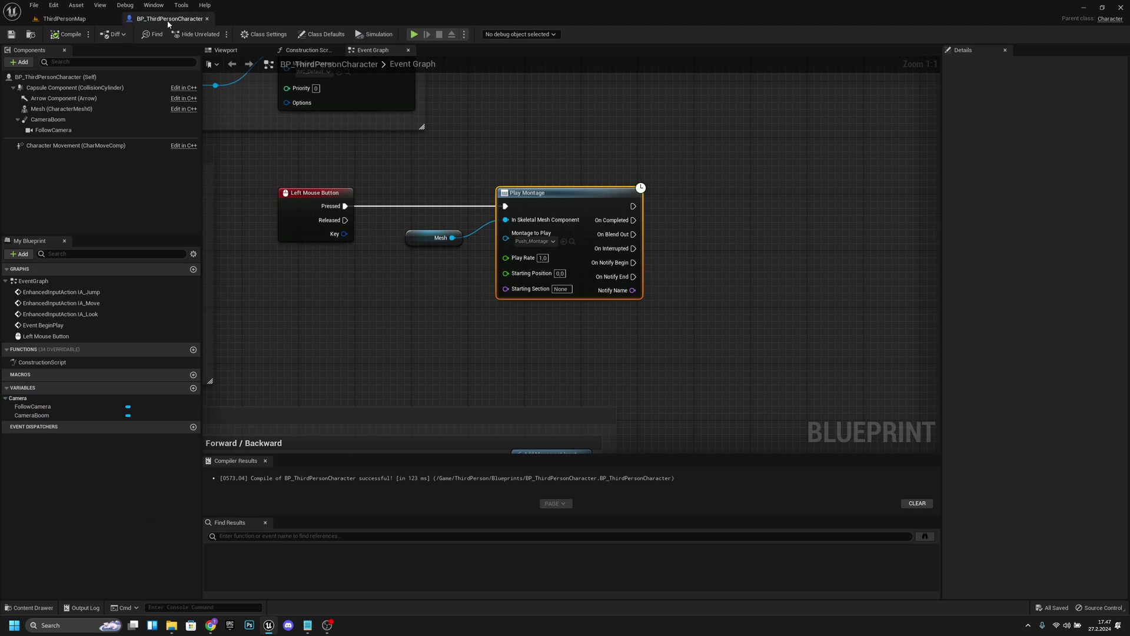
{"action": "left_click", "coordinate": [61, 18]}
{"action": "left_click", "coordinate": [244, 36]}
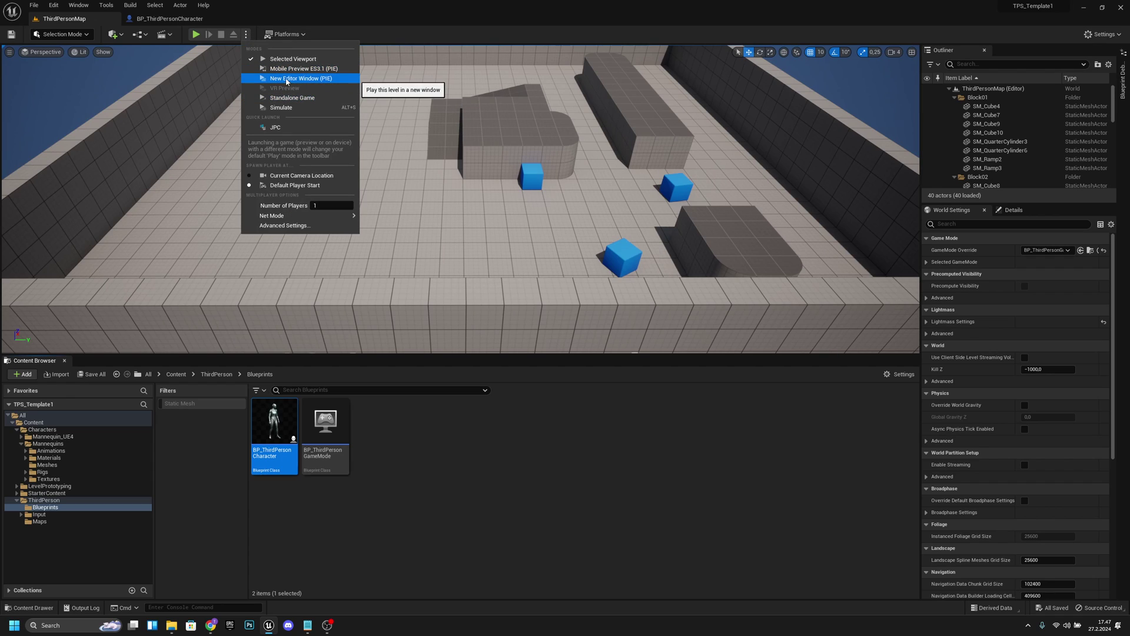
{"action": "left_click", "coordinate": [323, 81]}
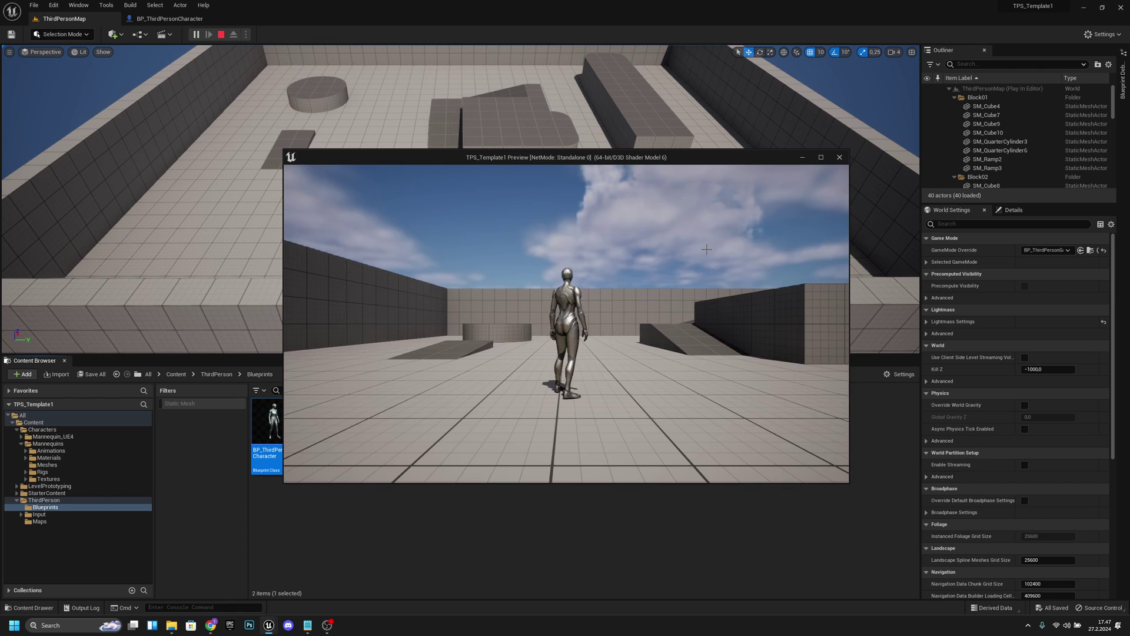
Run the character around the level in all directions and jump, triggering the push while moving to check its upper-body blend
{"action": "left_click", "coordinate": [577, 355]}
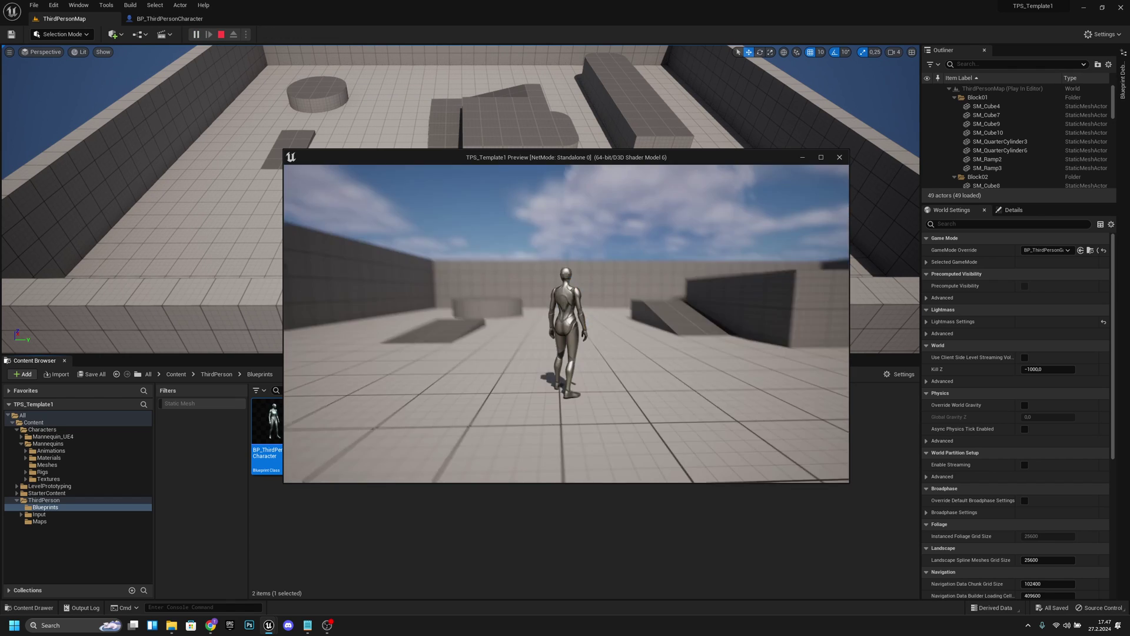
{"action": "key", "text": "w"}
{"action": "key", "text": "a"}
{"action": "key", "text": "d"}
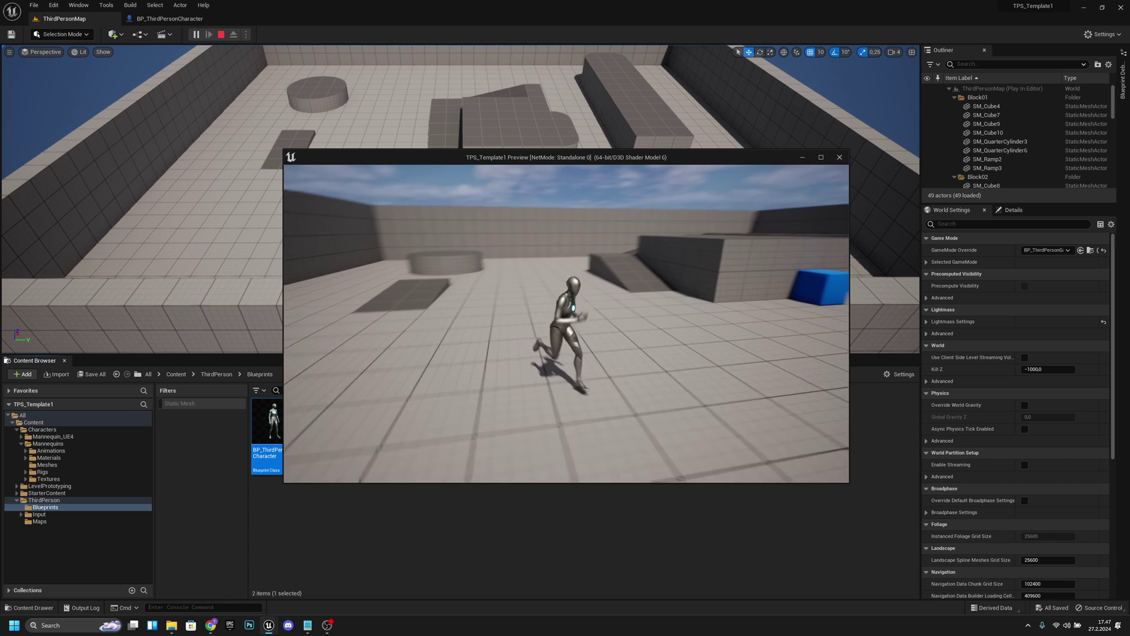
{"action": "key", "text": "w"}
{"action": "key", "text": "a"}
{"action": "key", "text": "s"}
{"action": "key", "text": "d"}
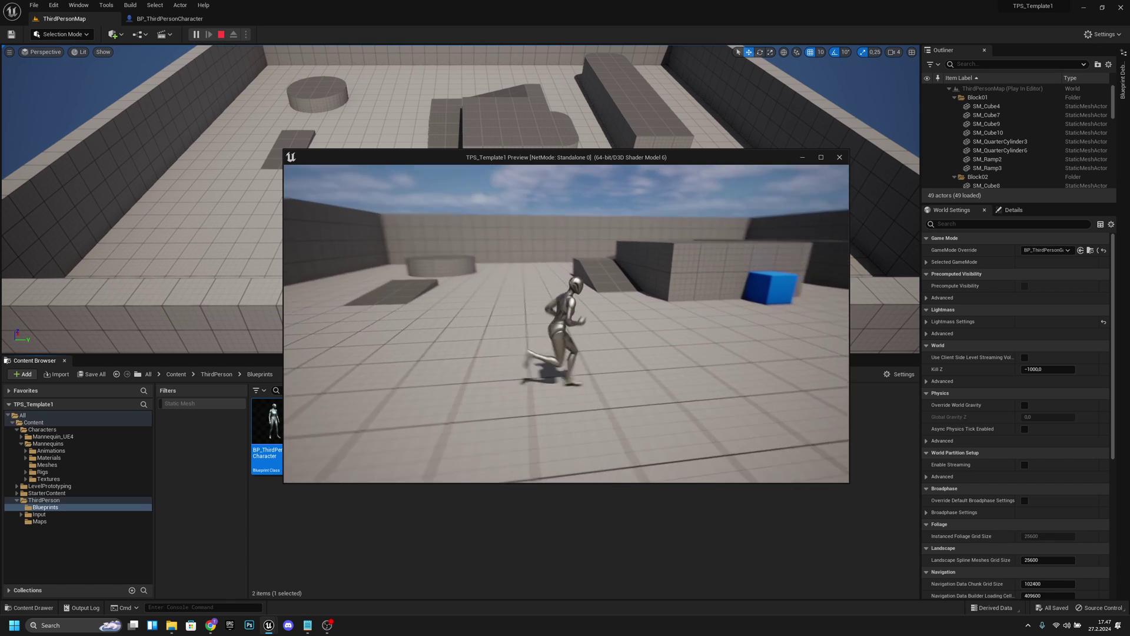
{"action": "key", "text": "w"}
{"action": "key", "text": "a"}
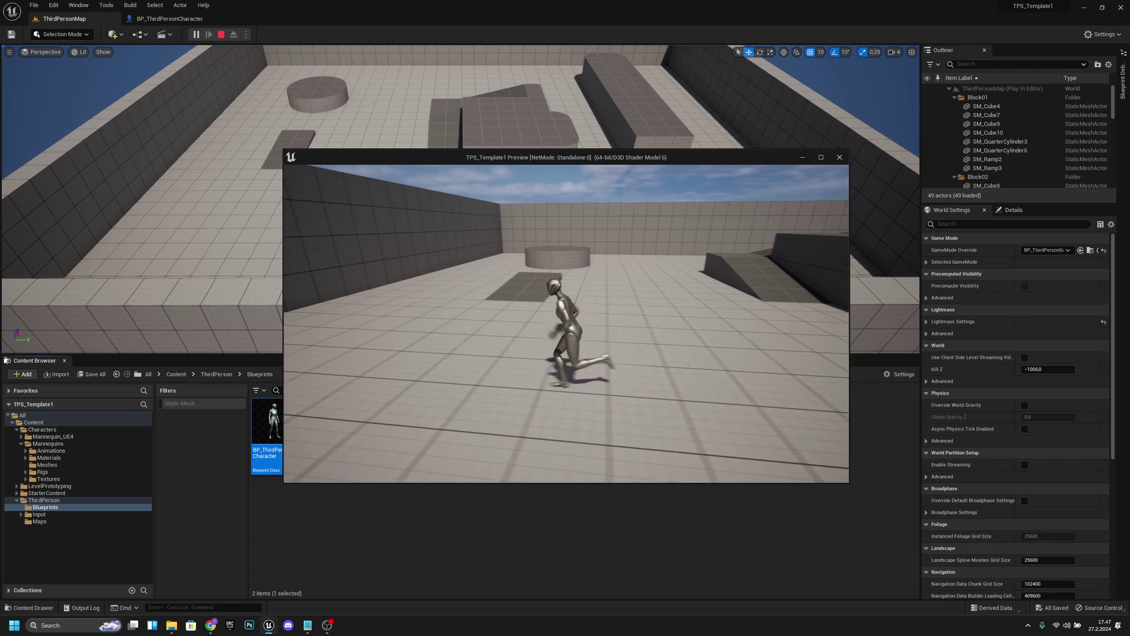
{"action": "key", "text": "s"}
{"action": "key", "text": "d"}
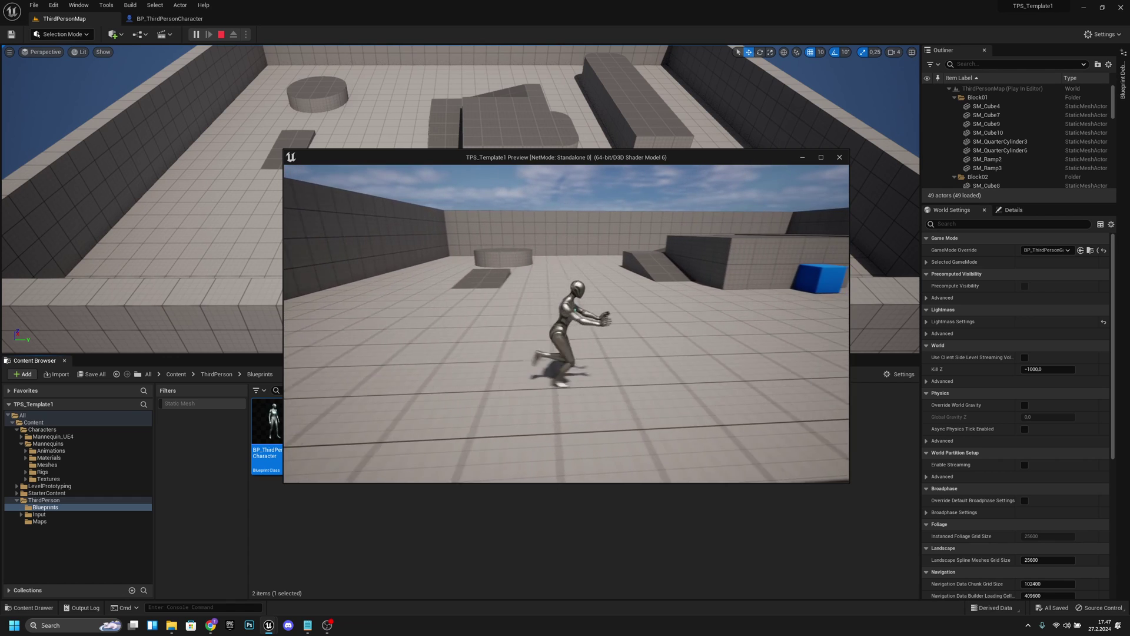
{"action": "key", "text": "w"}
{"action": "key", "text": "a"}
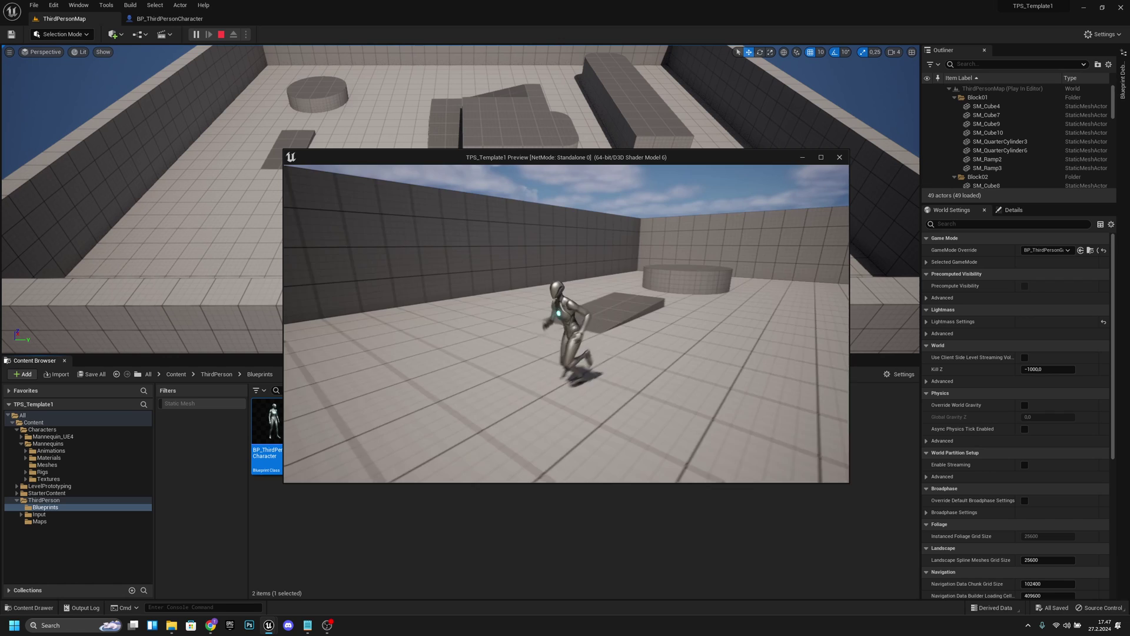
{"action": "key", "text": "s"}
{"action": "key", "text": "d"}
{"action": "key", "text": "w"}
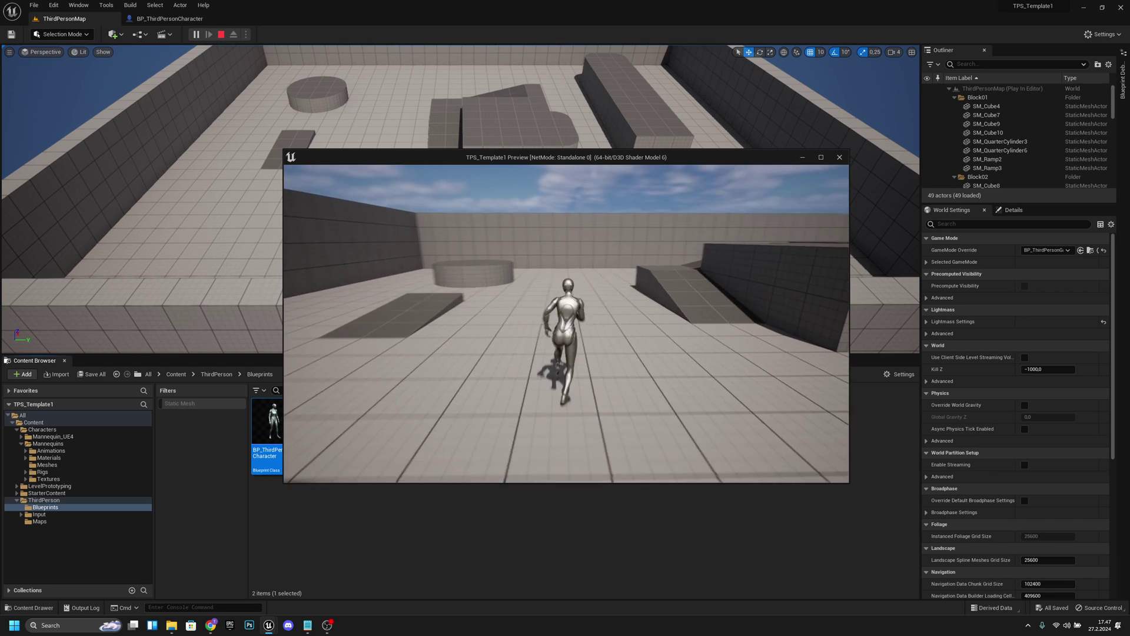
{"action": "key", "text": "s"}
{"action": "key", "text": "space"}
{"action": "key", "text": "w"}
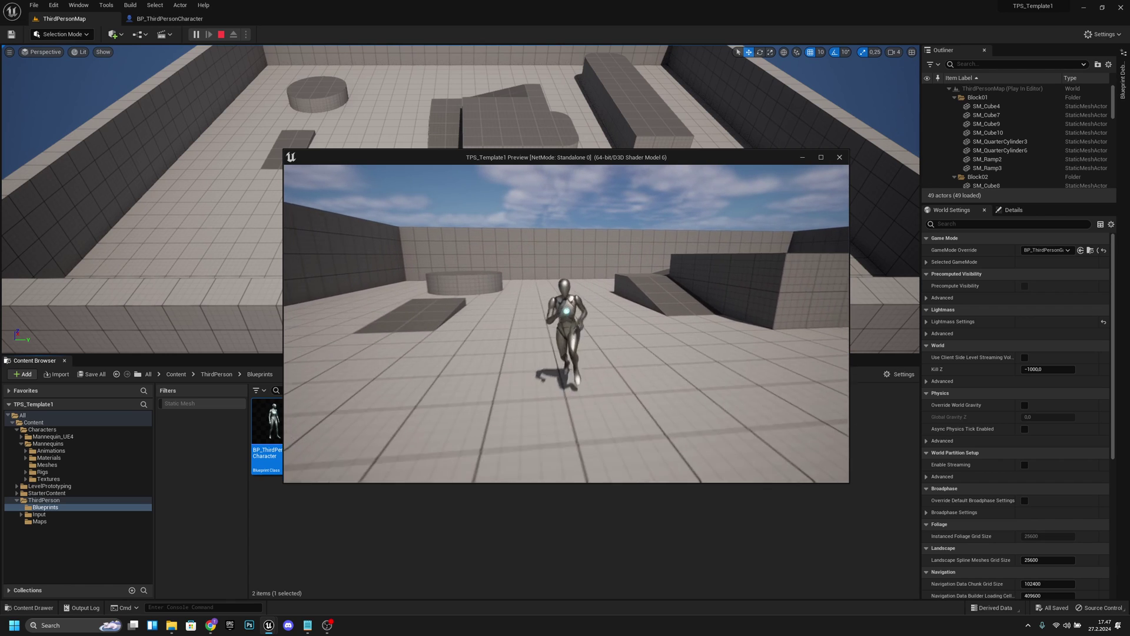
{"action": "key", "text": "a"}
{"action": "key", "text": "s"}
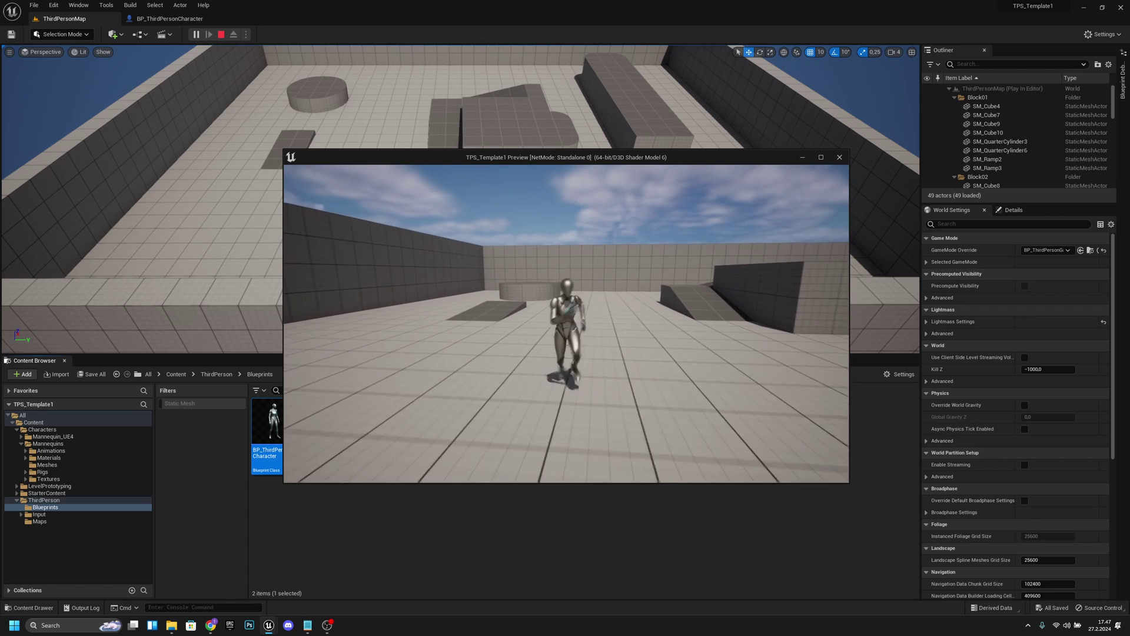
{"action": "key", "text": "w"}
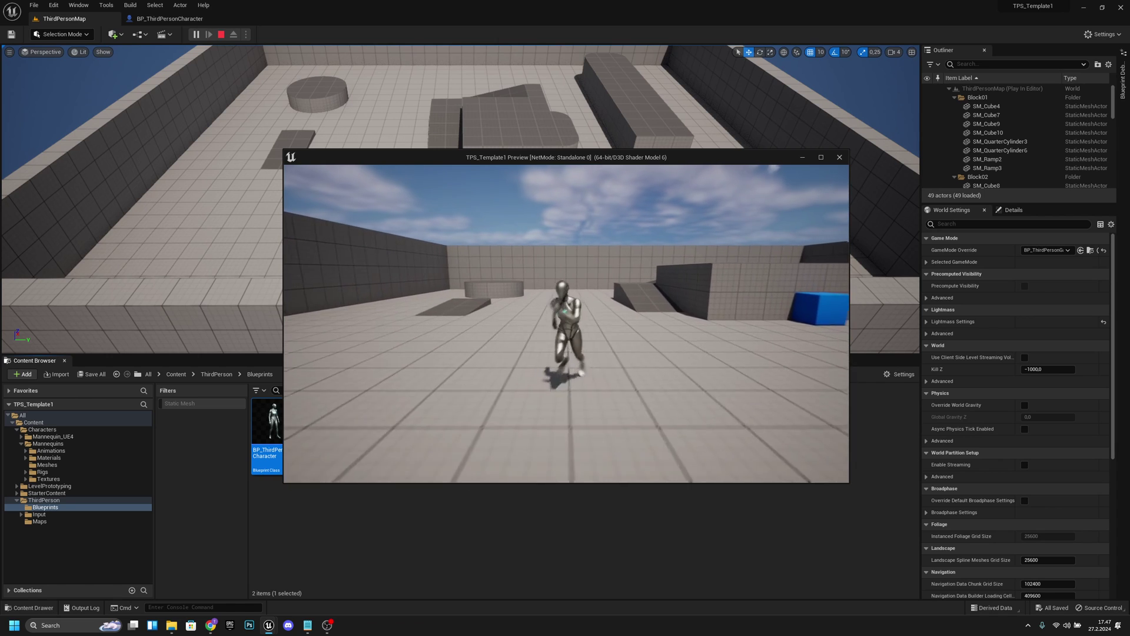
{"action": "key", "text": "w"}
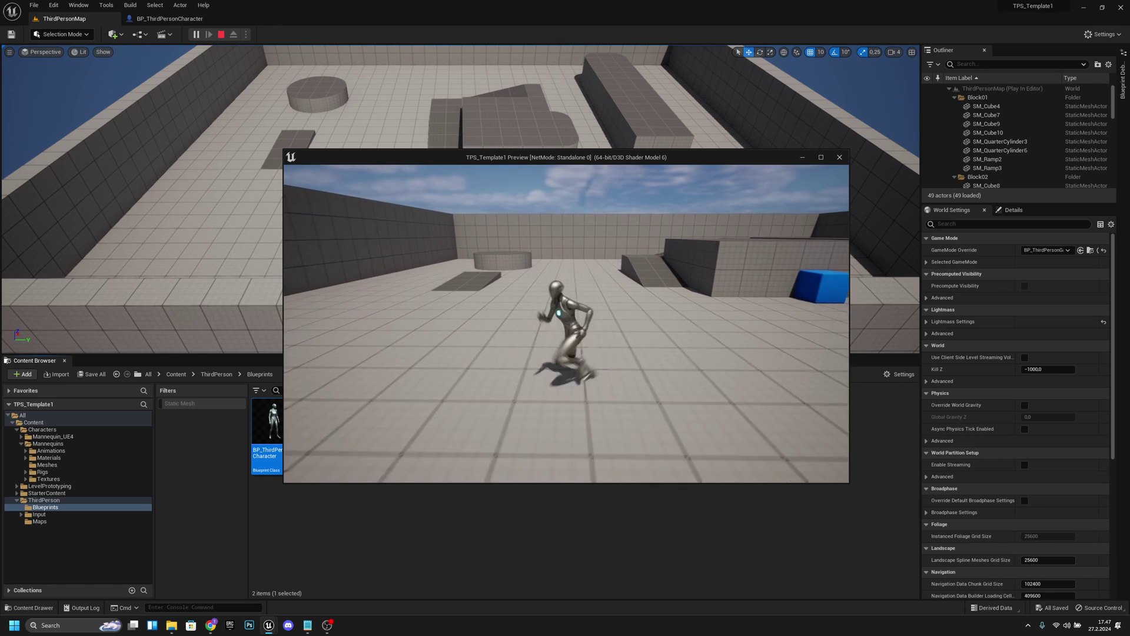
{"action": "key", "text": "w"}
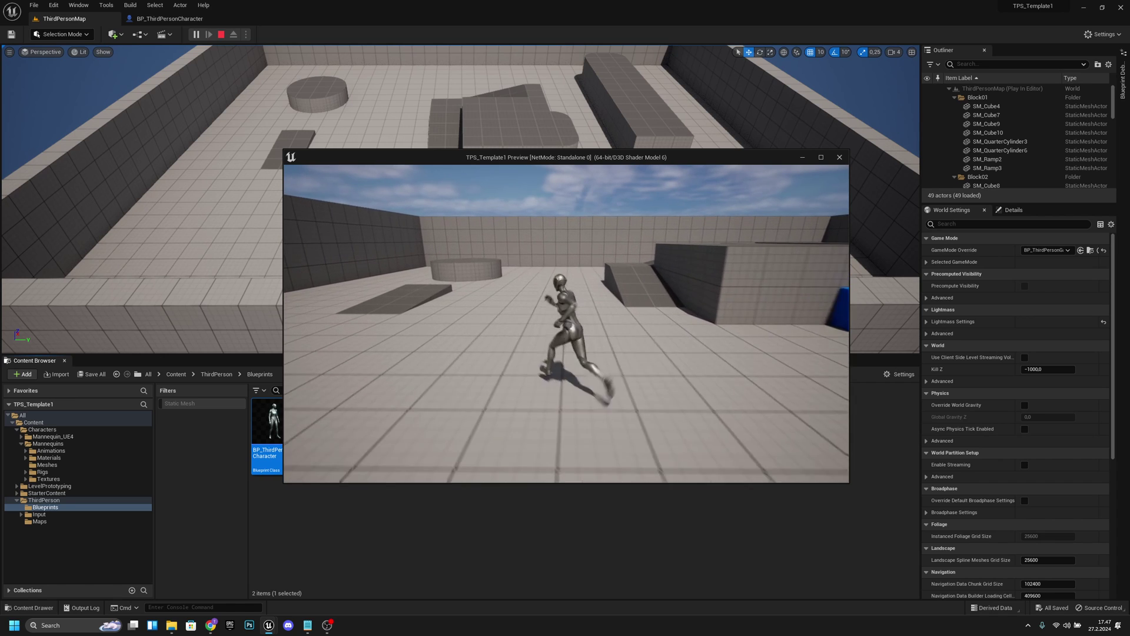
{"action": "key", "text": "s"}
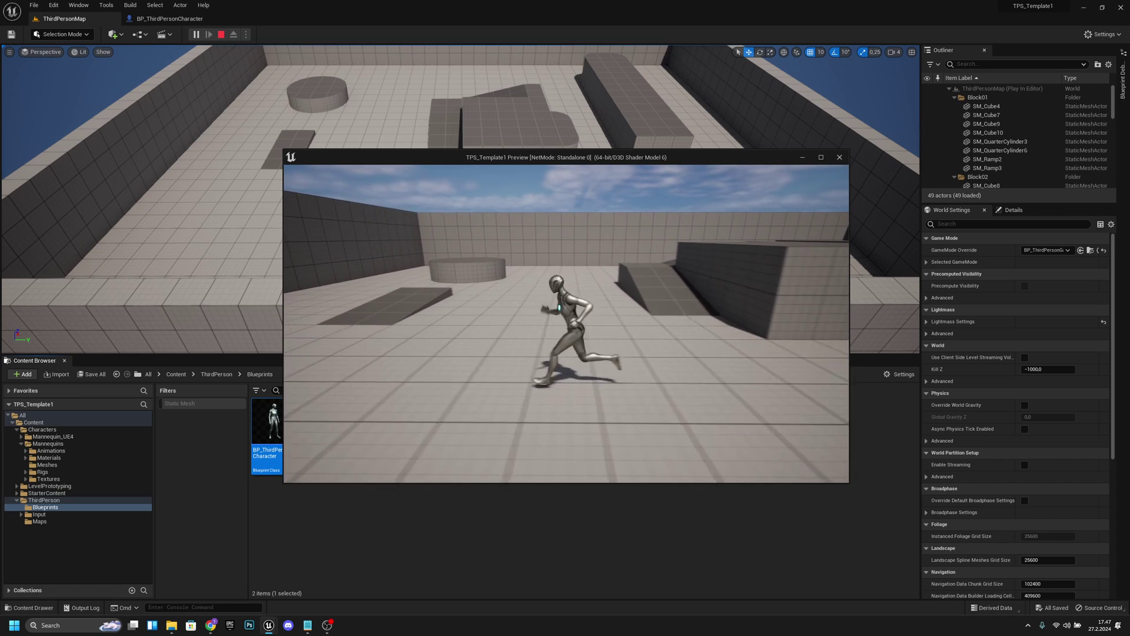
{"action": "key", "text": "d"}
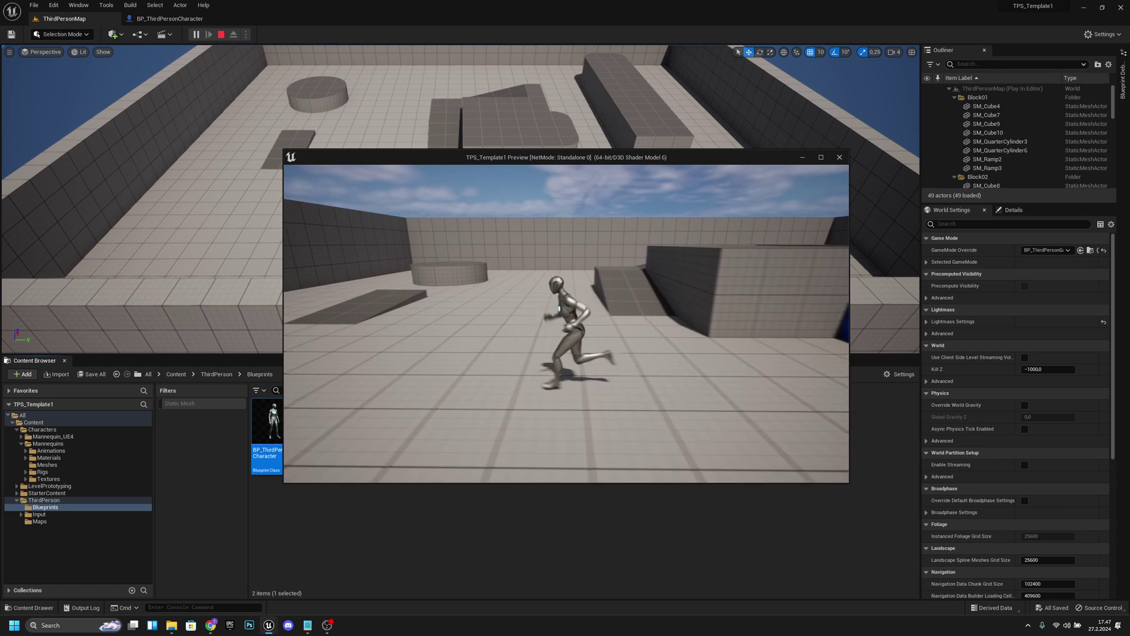